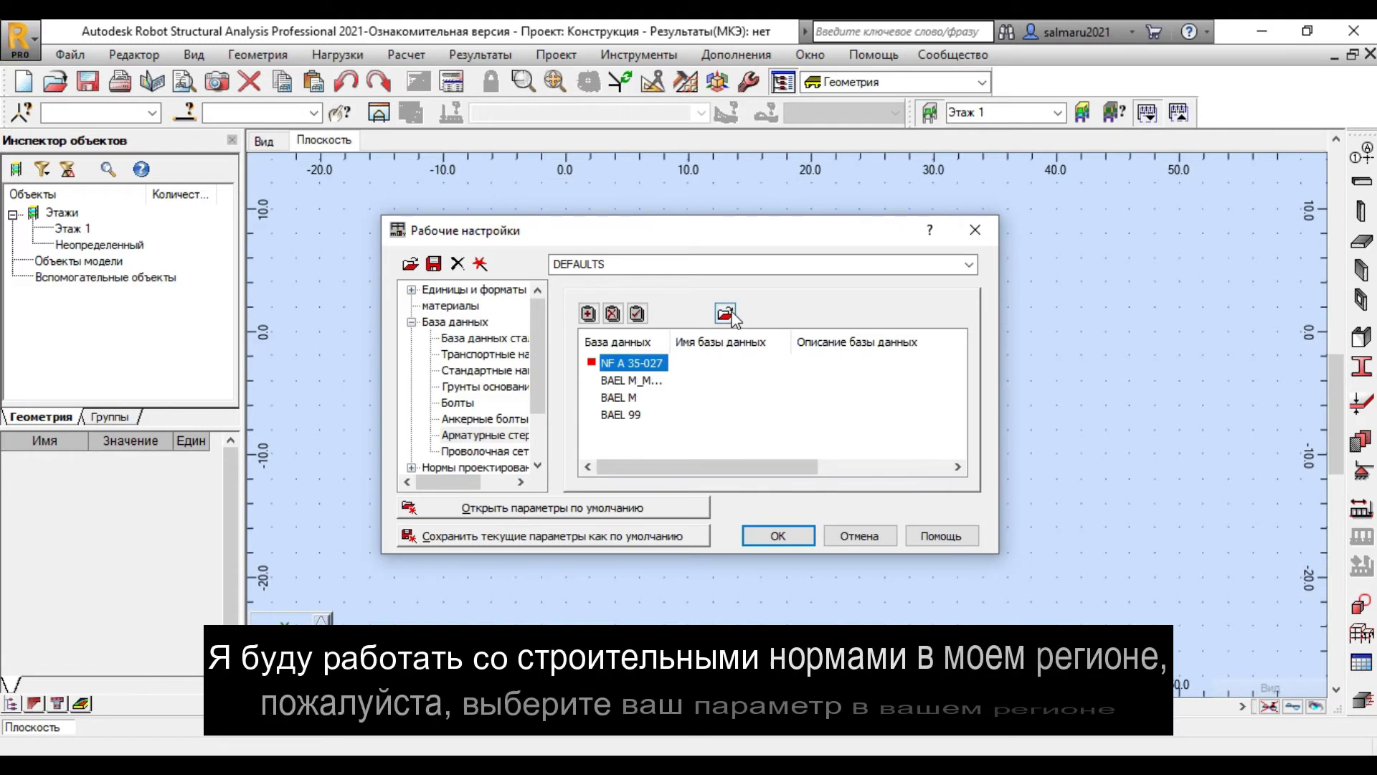
- Open the NF A 35-027 reinforcing bar database for editing and delete the 6 mm rows of HA 400 and HA 500
click(725, 313)
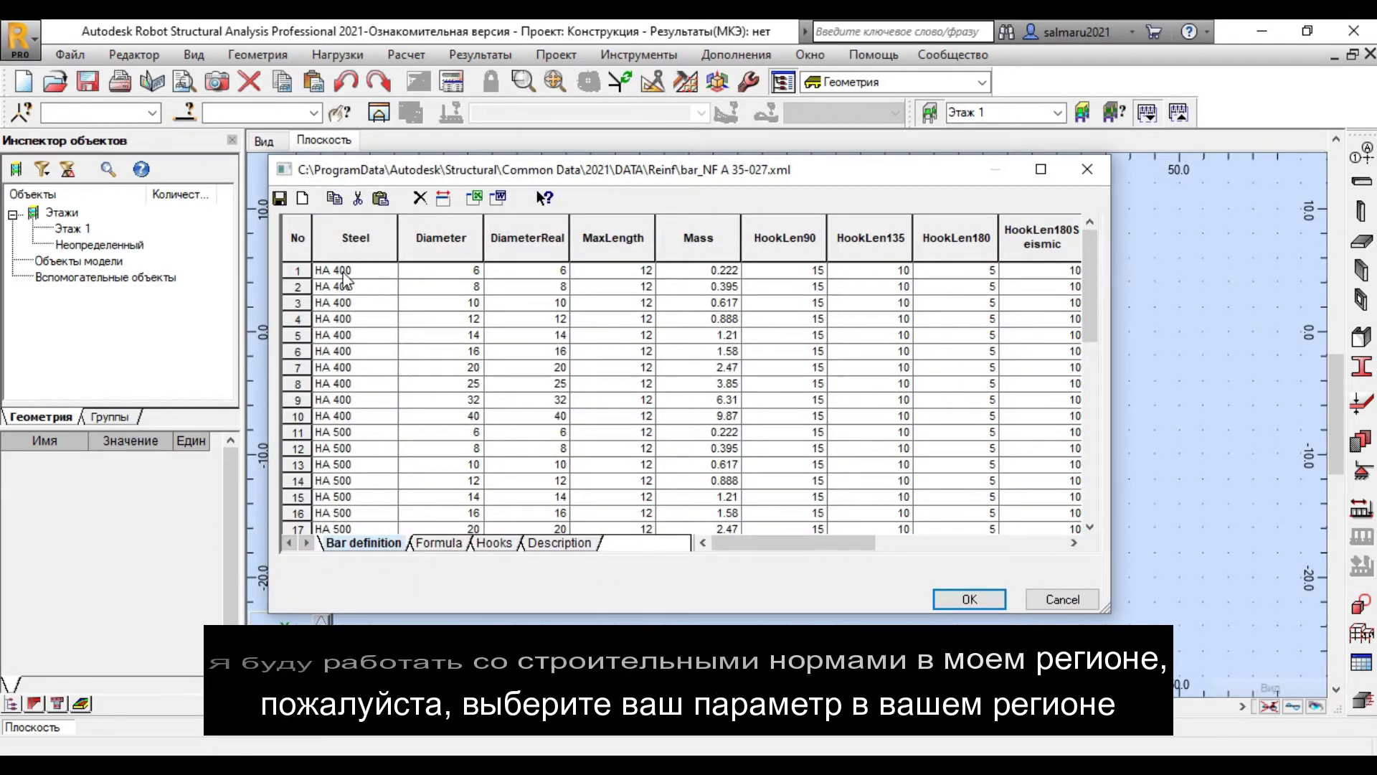
click(298, 271)
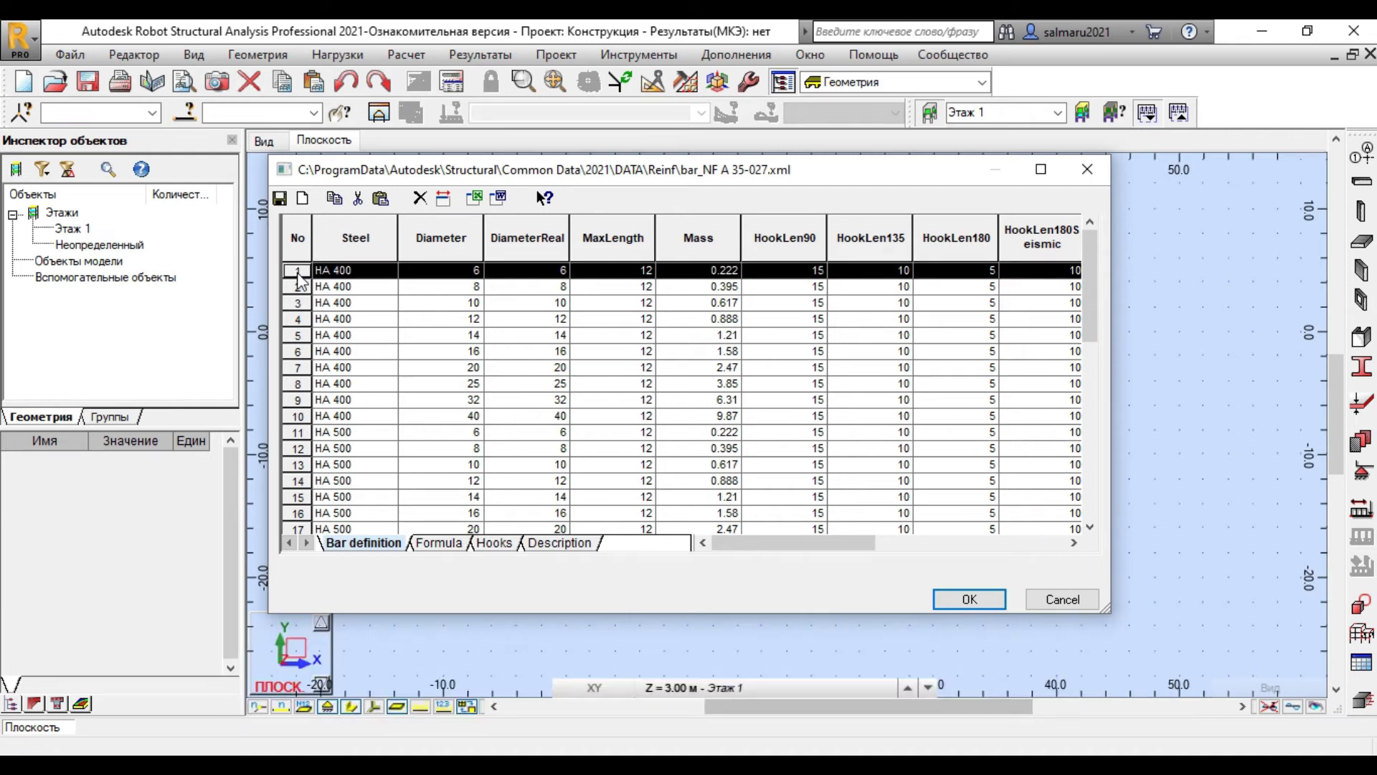
key(Delete)
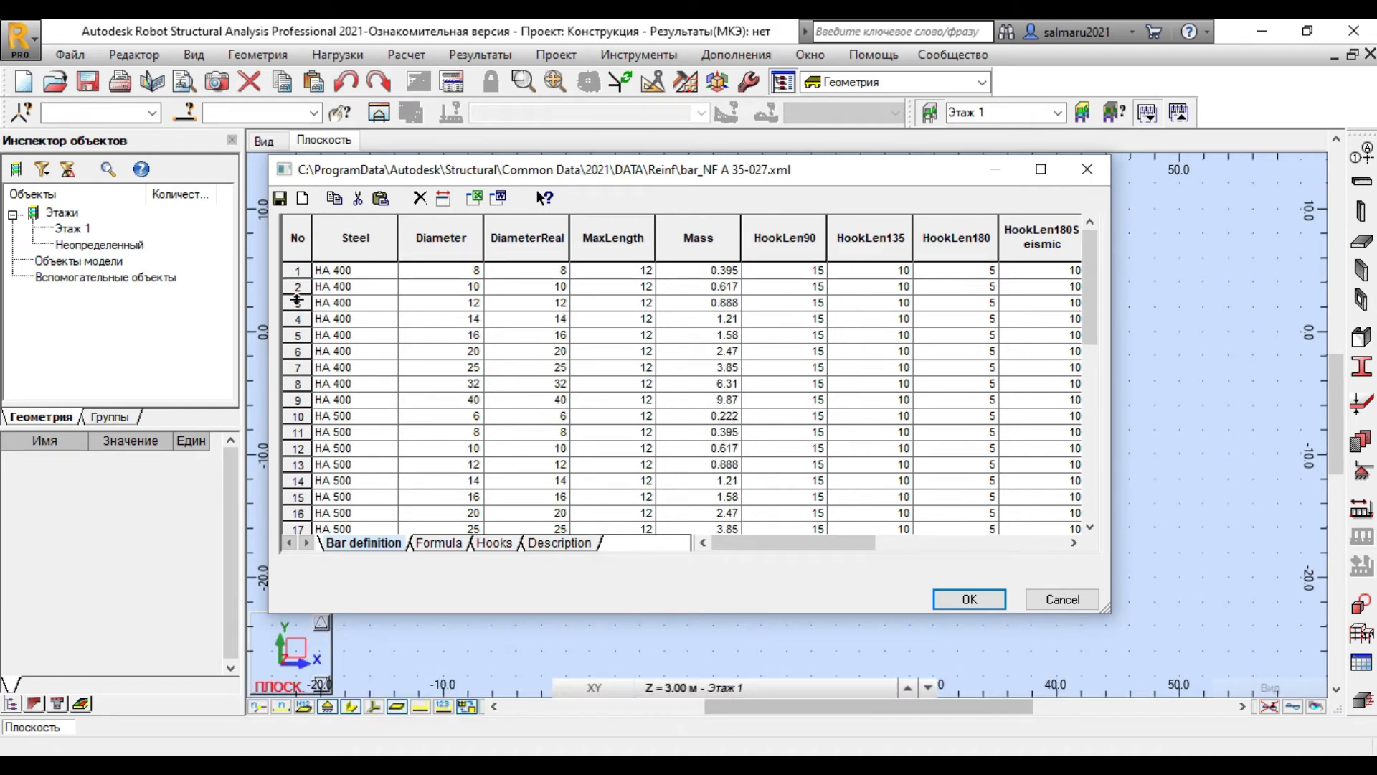
click(299, 416)
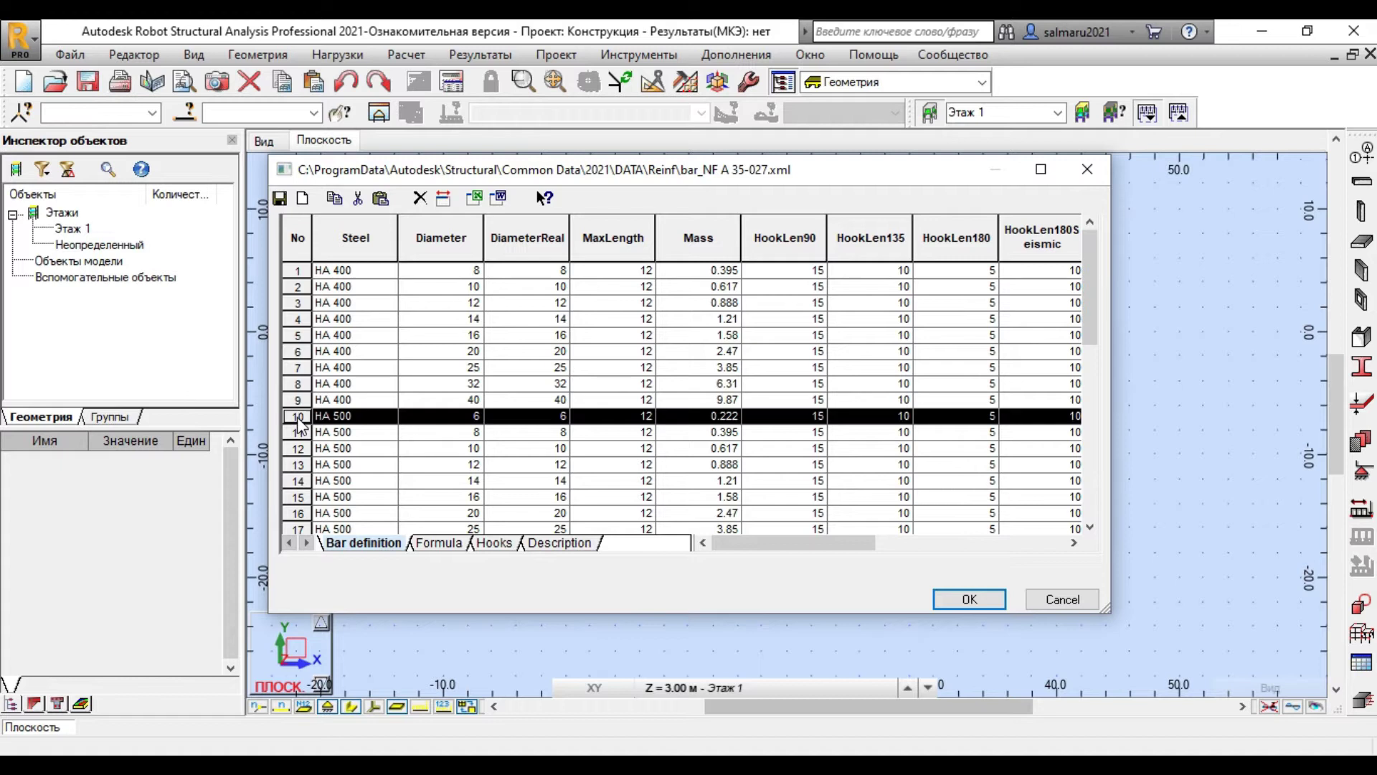
key(Delete)
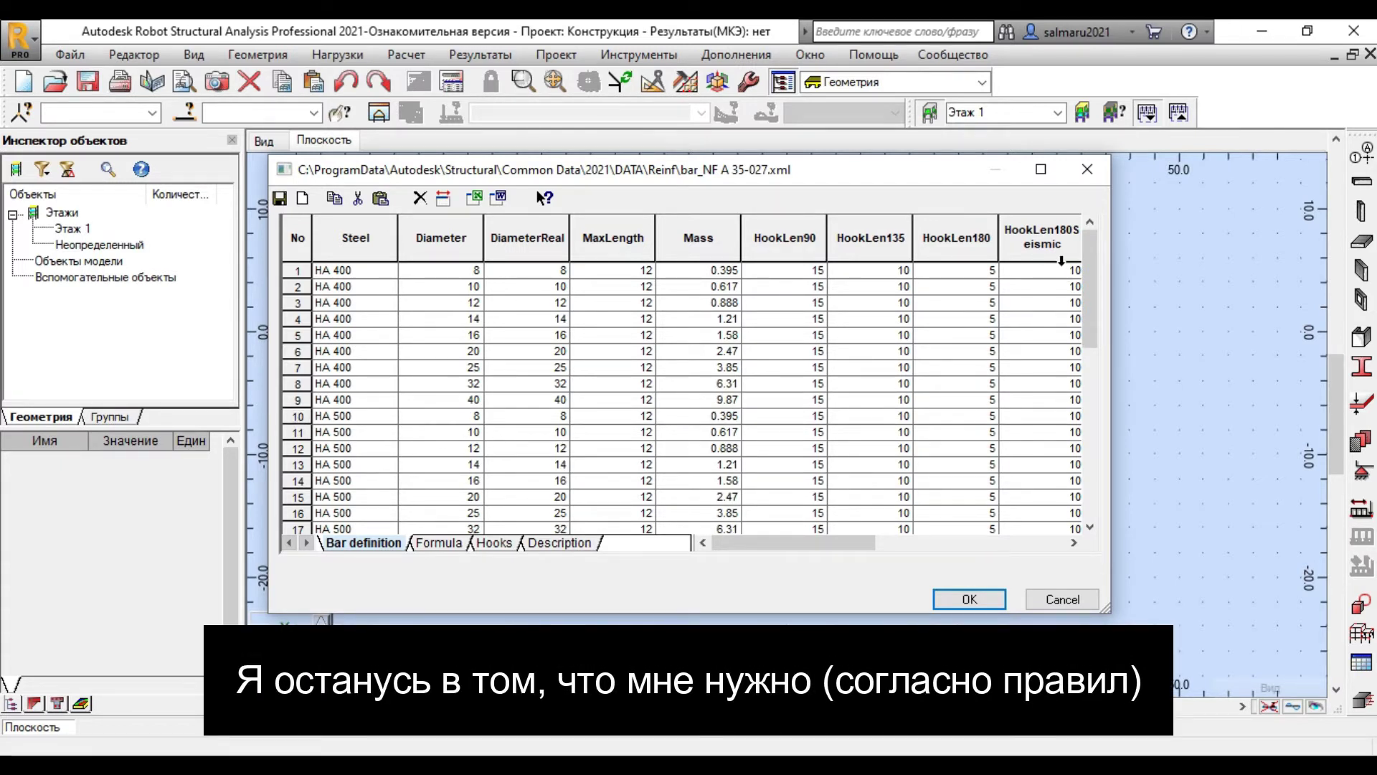
- Delete all RL 215 rows and the RL 235 rows with diameters 14 to 40 from the bar definition table
drag(1087, 261, 1087, 357)
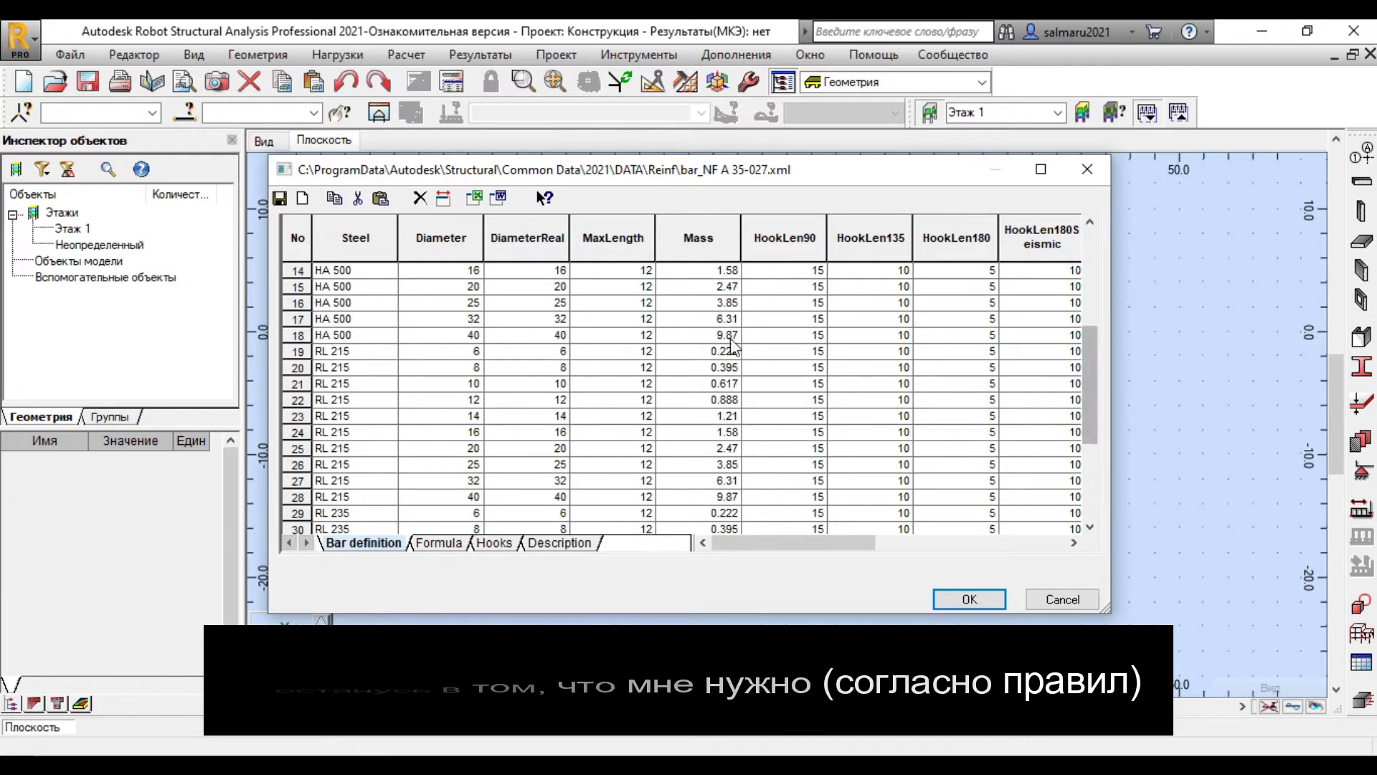
click(333, 353)
drag(334, 356, 367, 505)
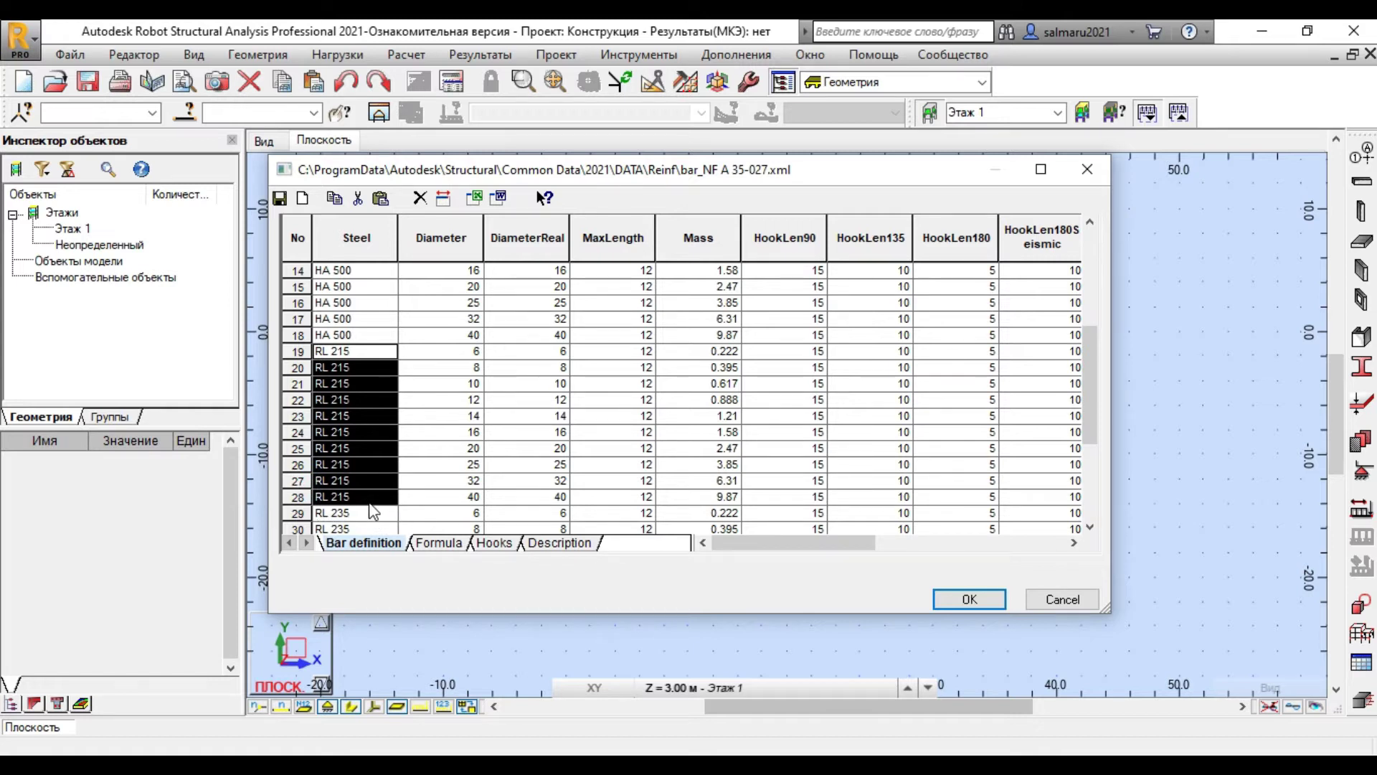
key(Delete)
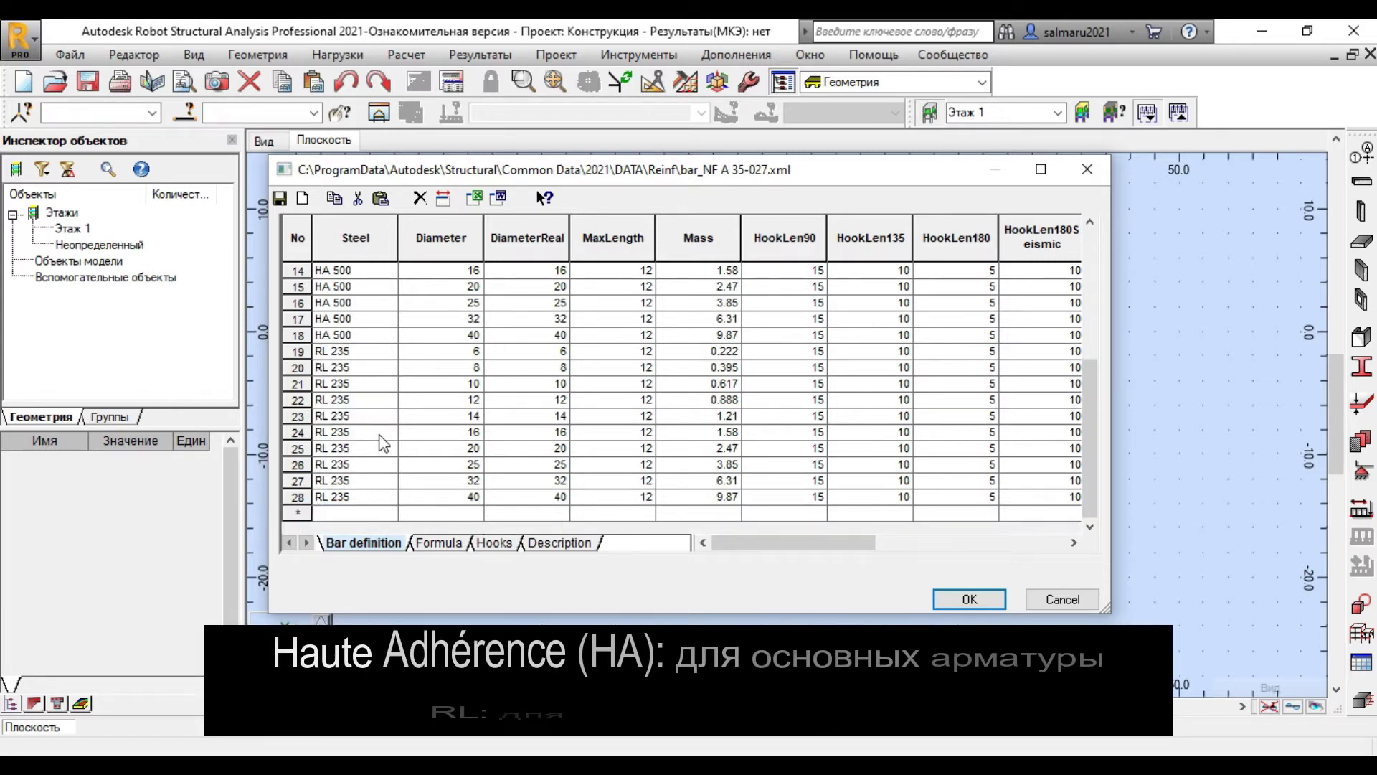
drag(358, 416, 353, 504)
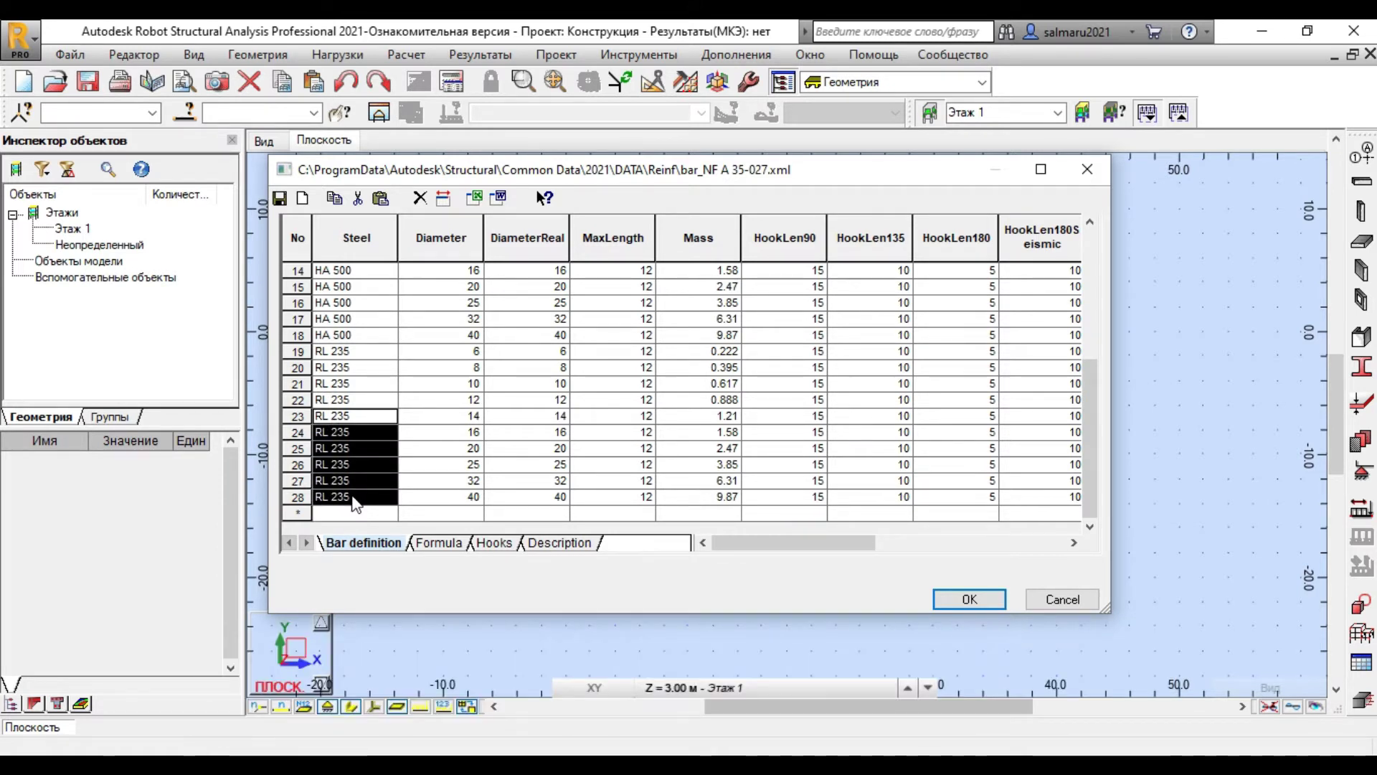
key(Delete)
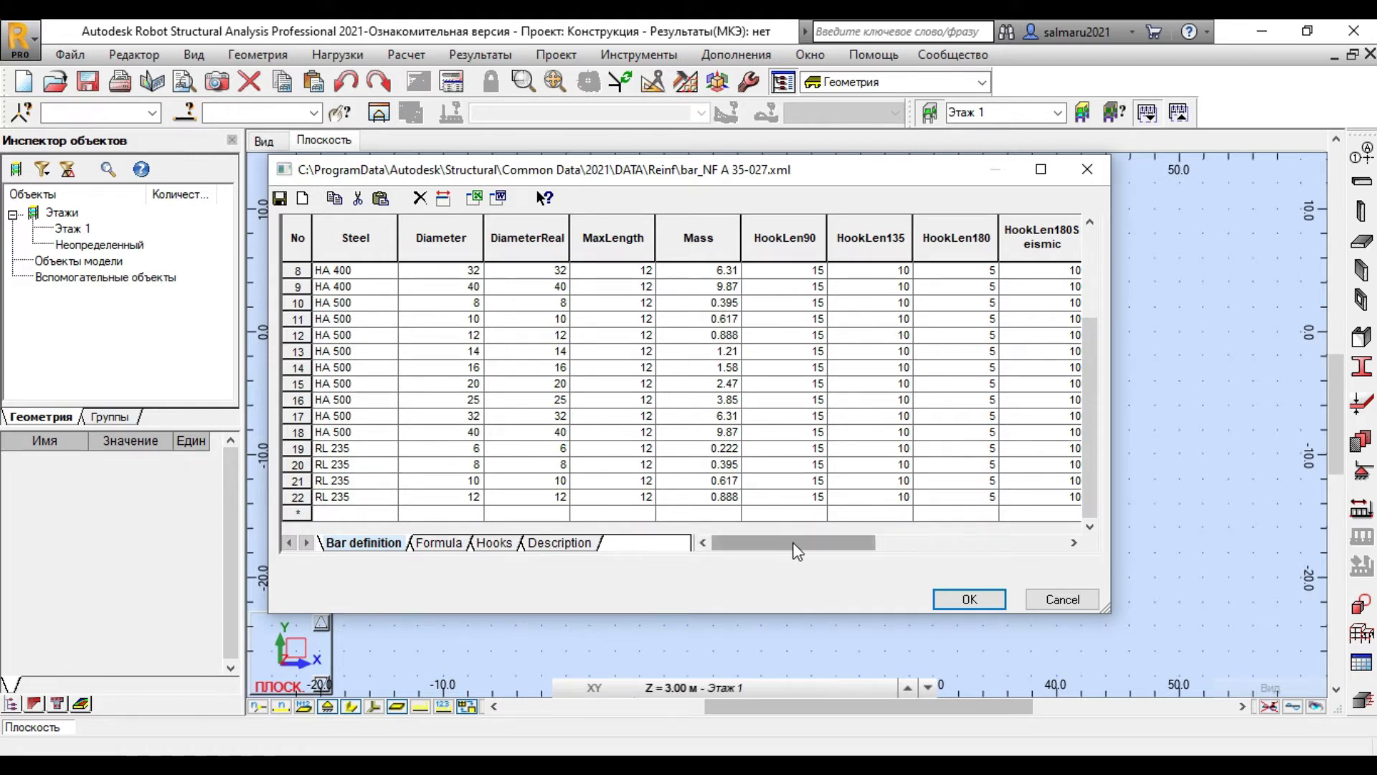
- Save the edited bar table as a new XML database named New on the desktop, and close the table and job preferences
drag(796, 546, 1041, 502)
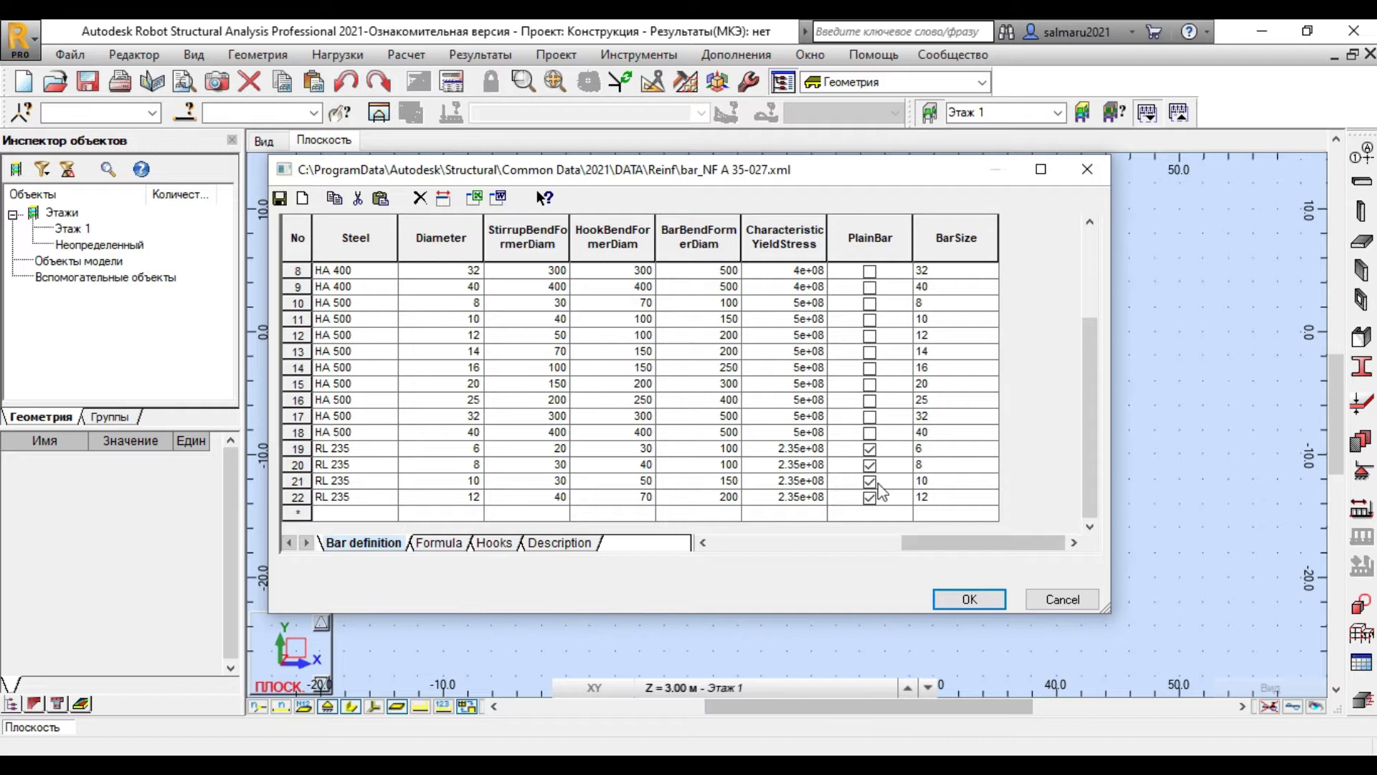
click(1055, 176)
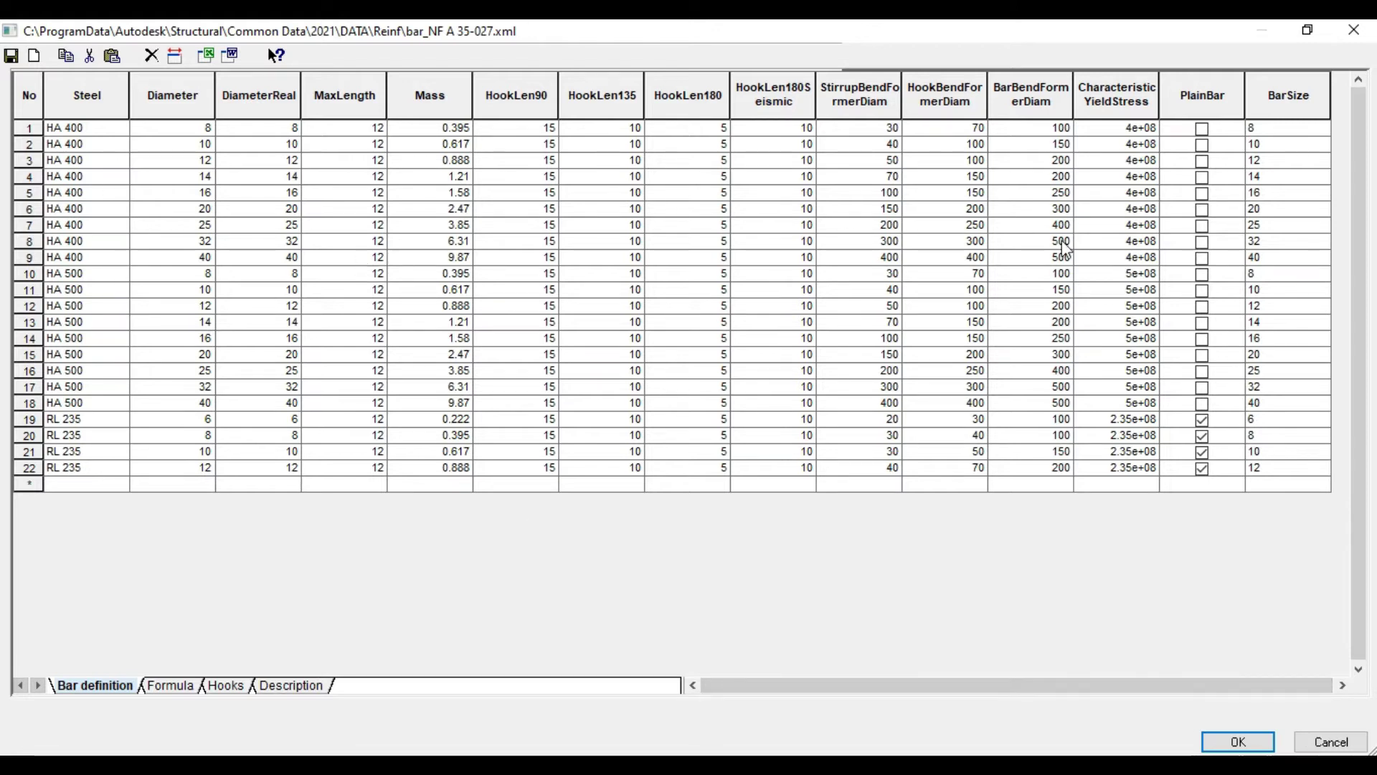
click(34, 55)
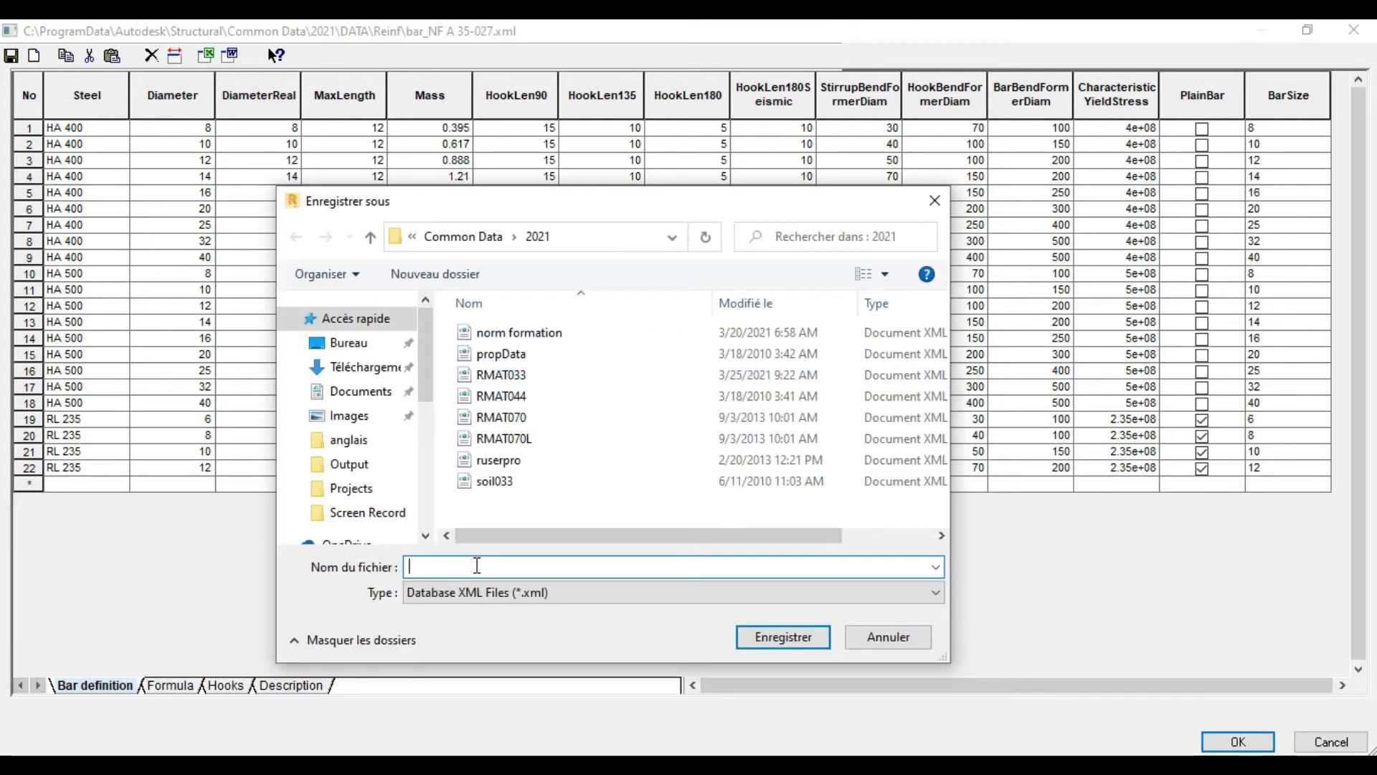
text(New)
click(369, 344)
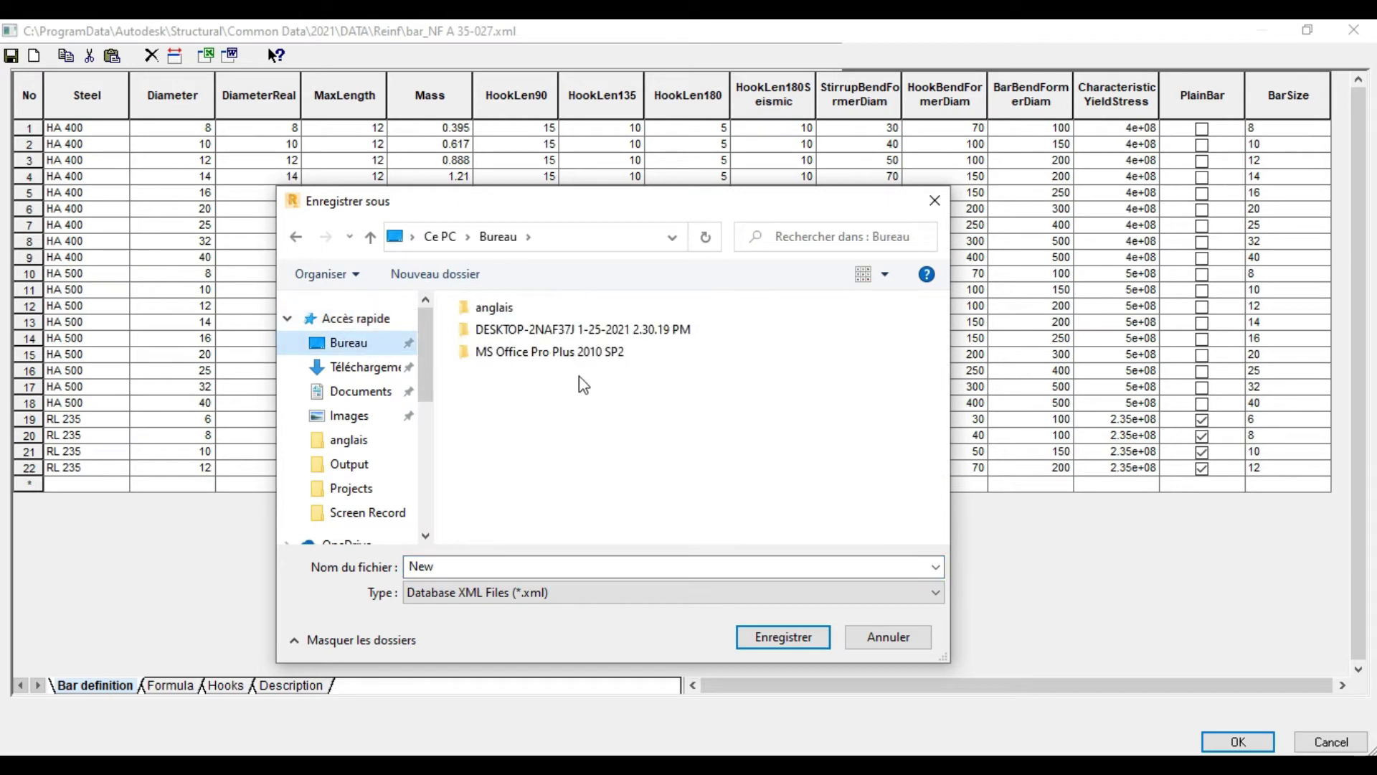
click(815, 644)
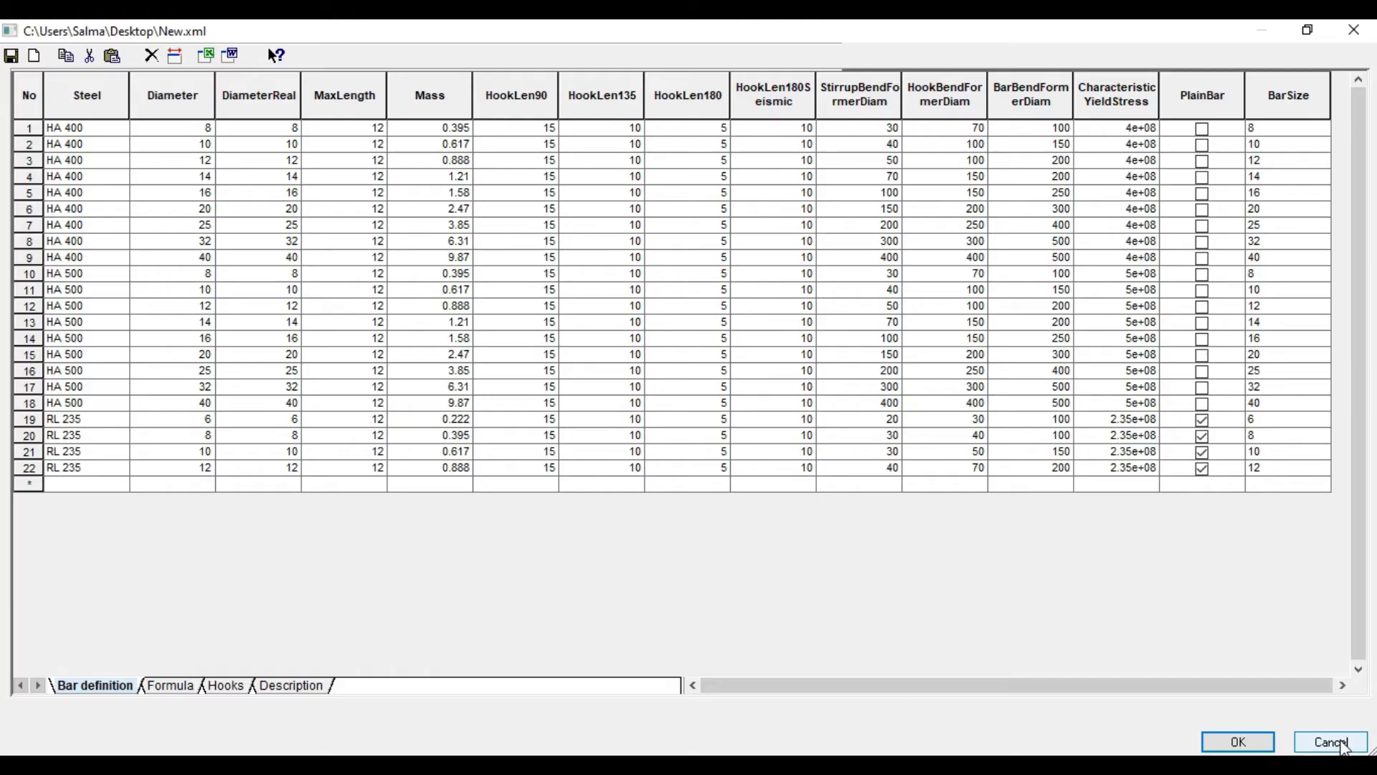
click(1343, 746)
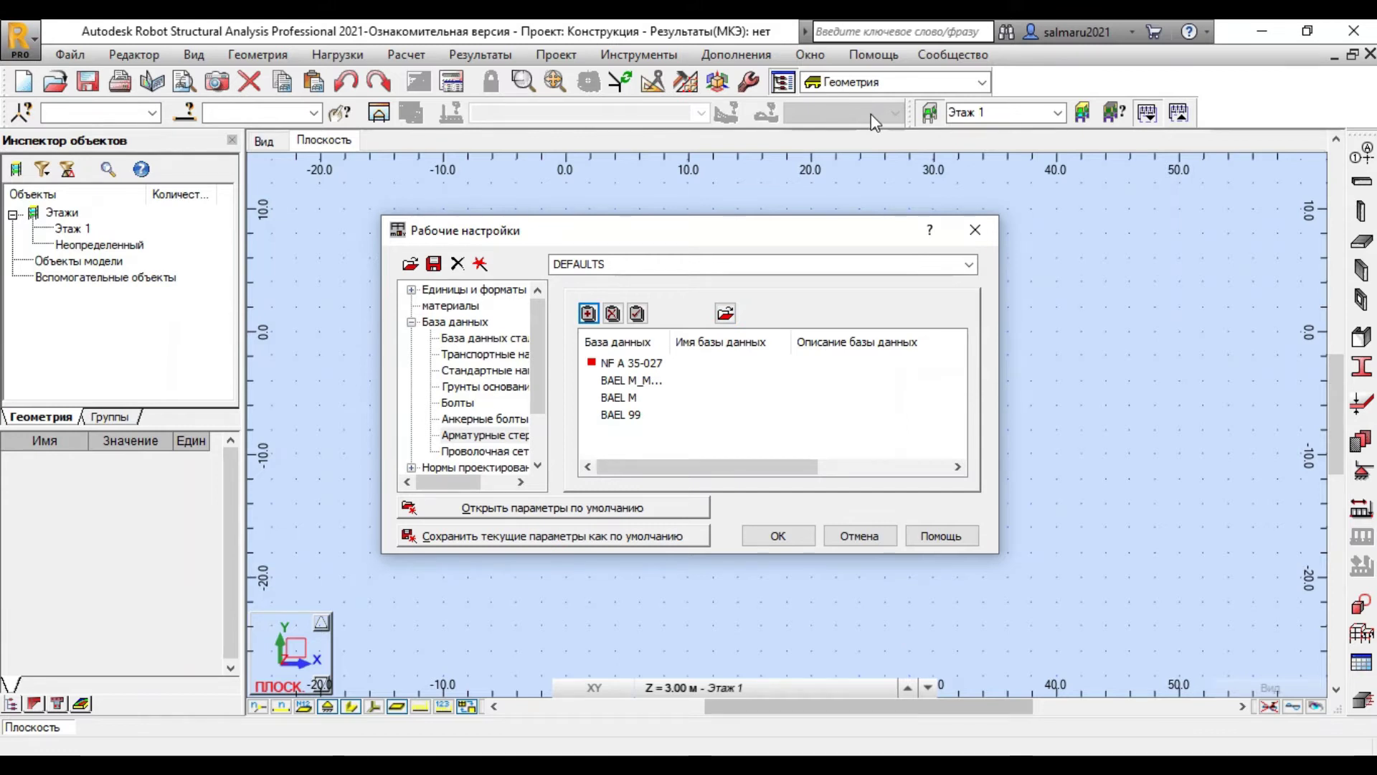
click(781, 540)
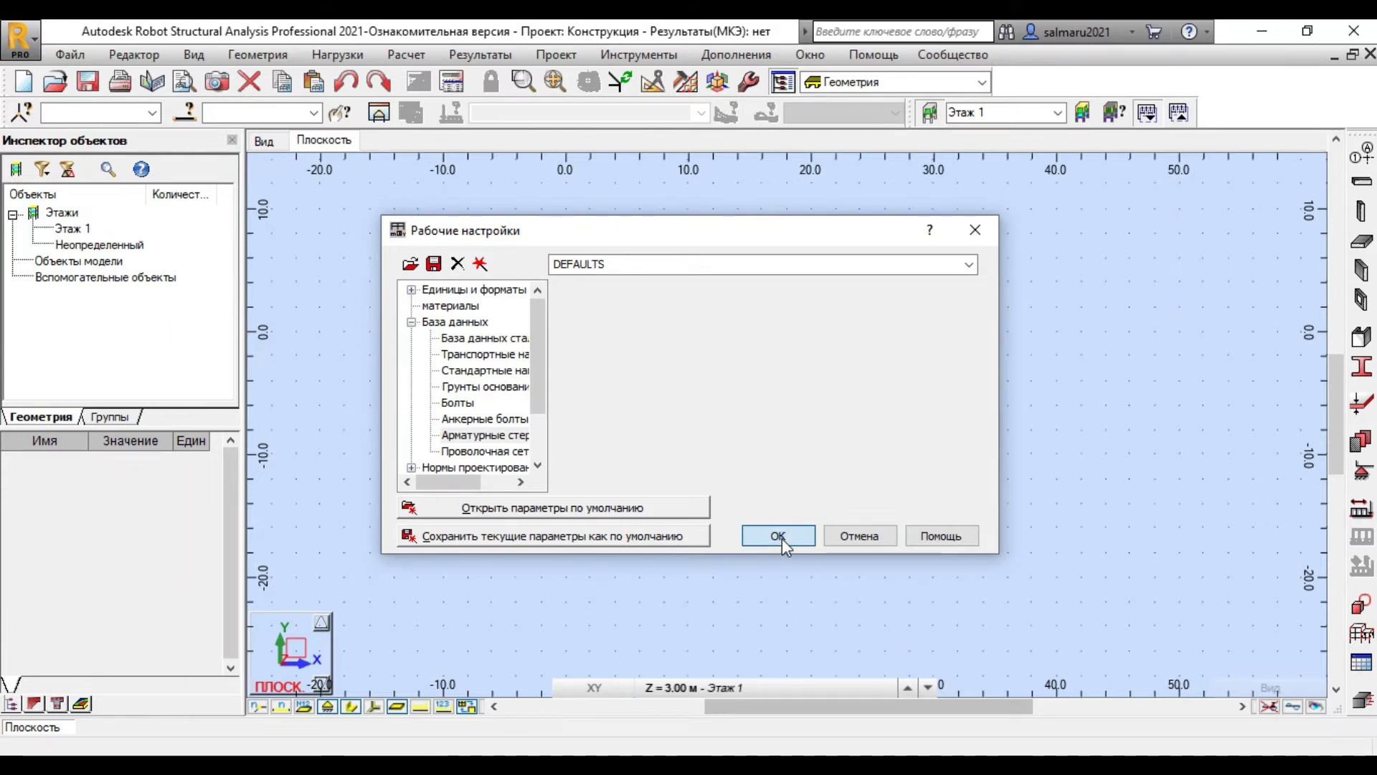
- Switch to the Windows desktop and copy the New XML file
click(1265, 32)
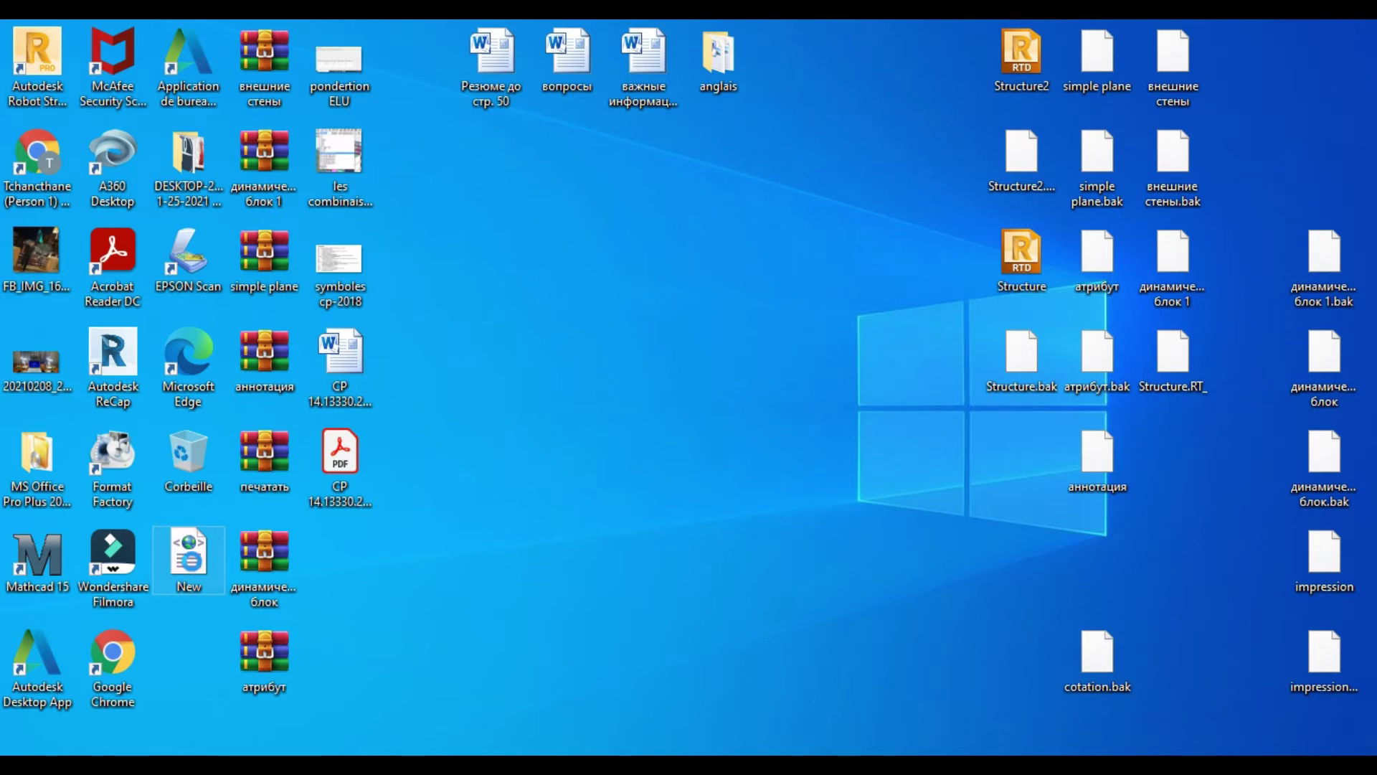
right_click(196, 592)
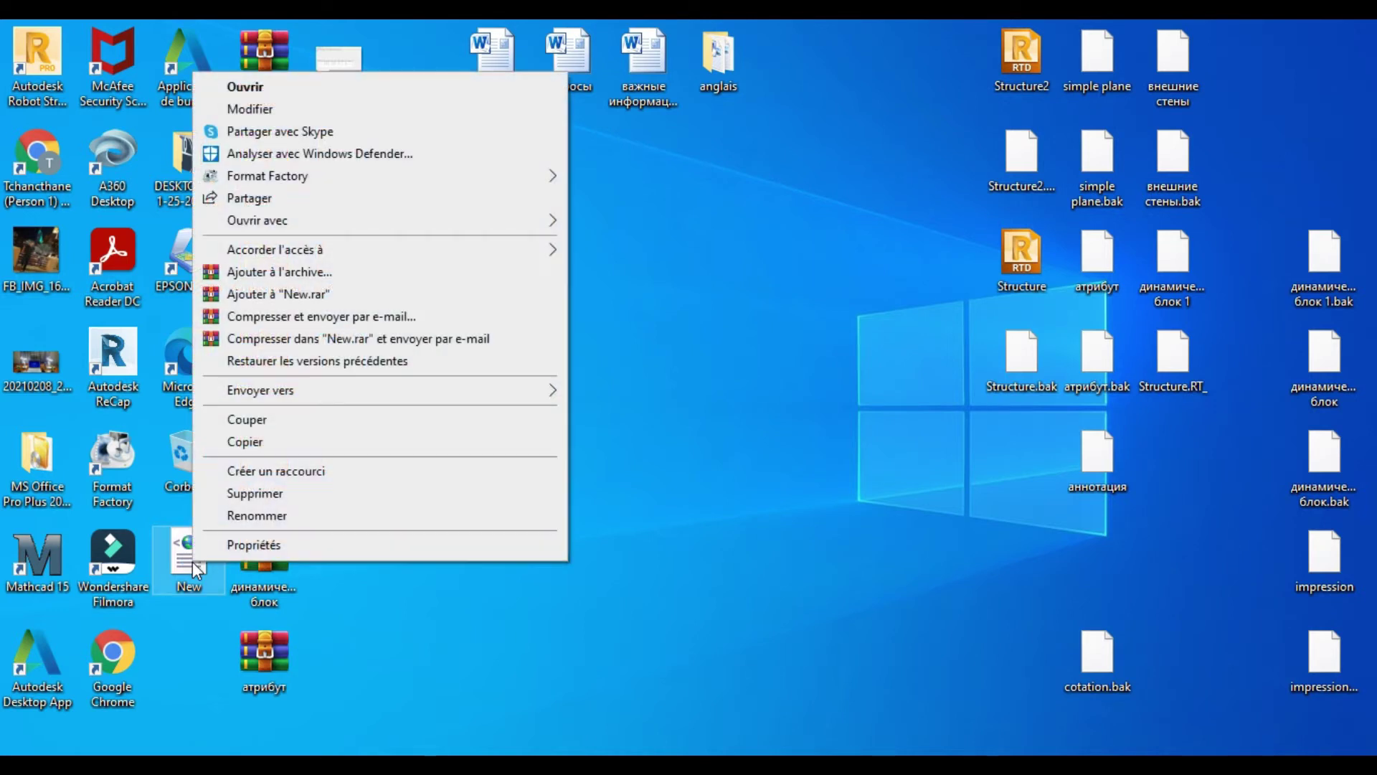
click(257, 443)
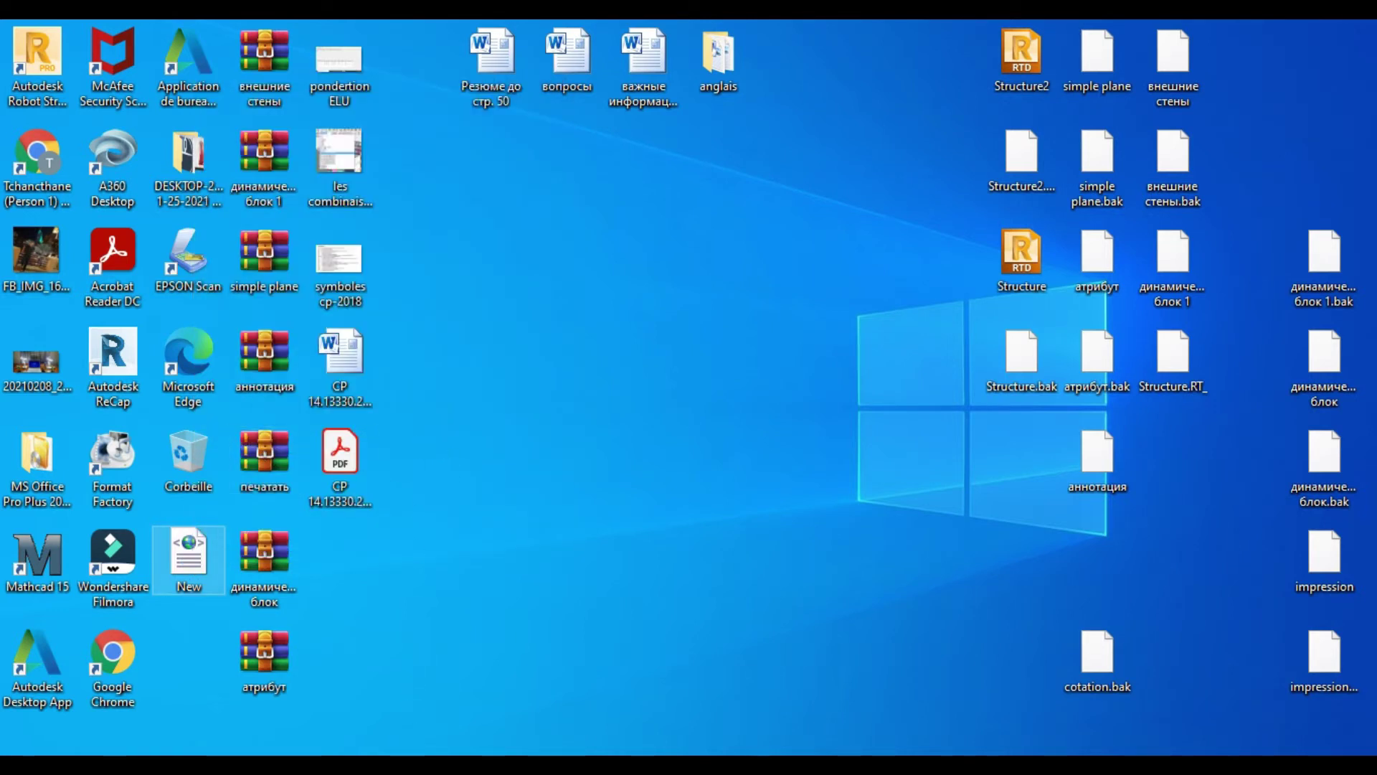
- Switch to File Explorer and open the ProgramData\Autodesk folder on drive C
key(super+s)
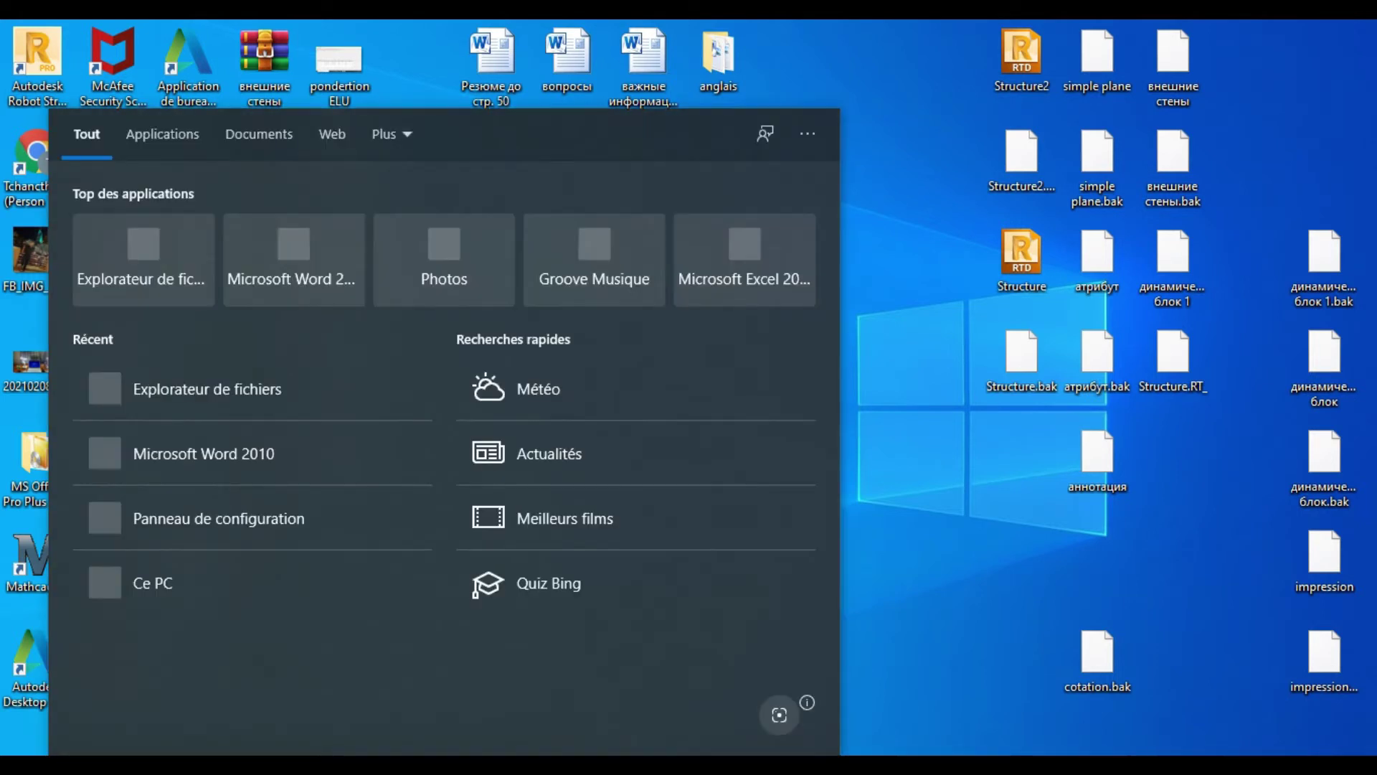
click(161, 582)
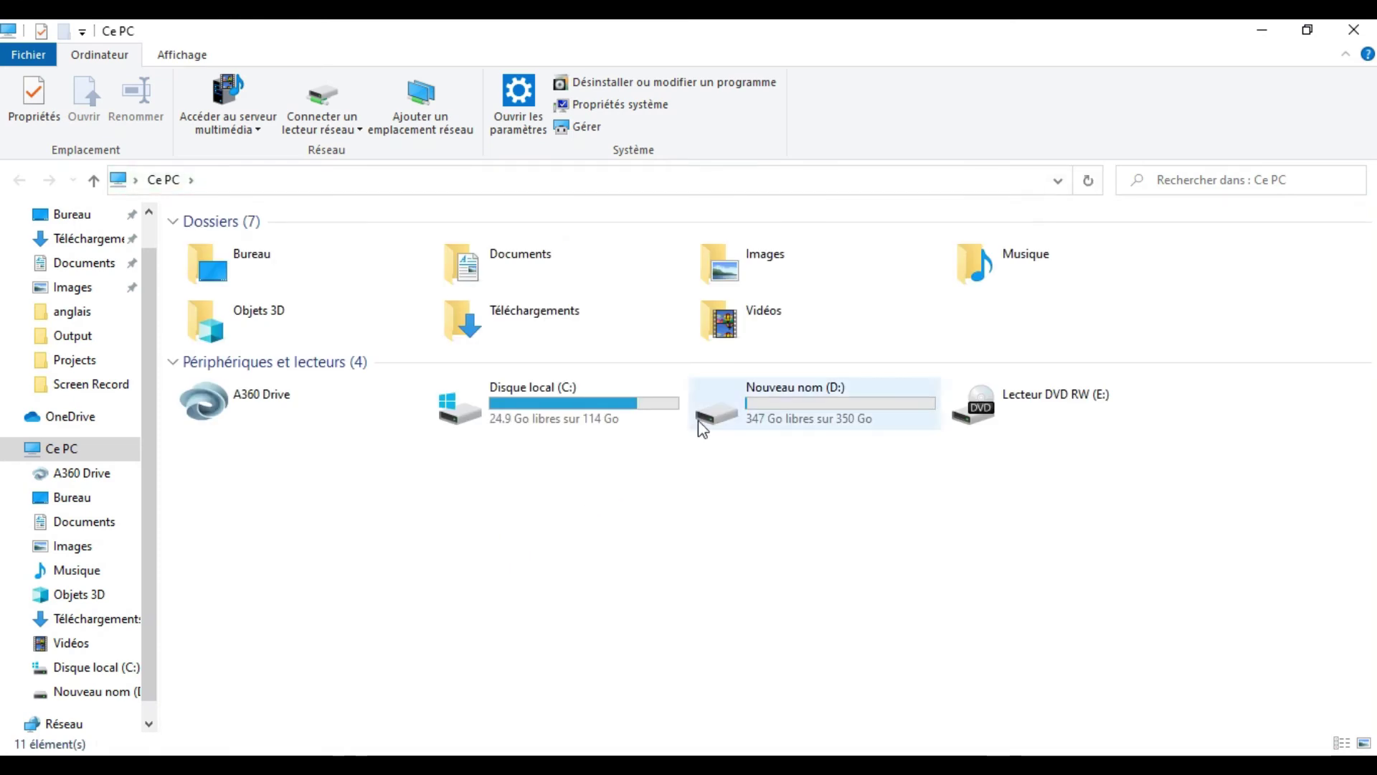
double_click(596, 406)
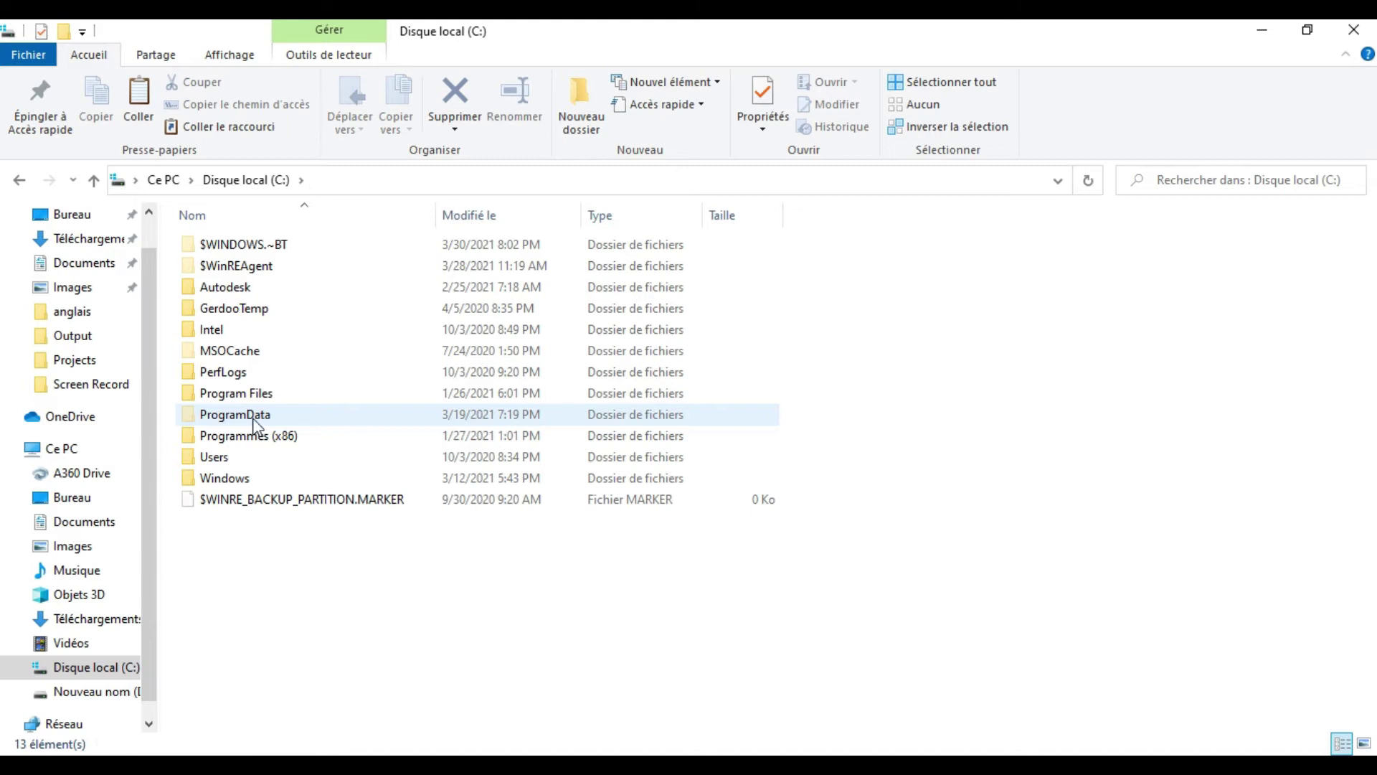
double_click(286, 415)
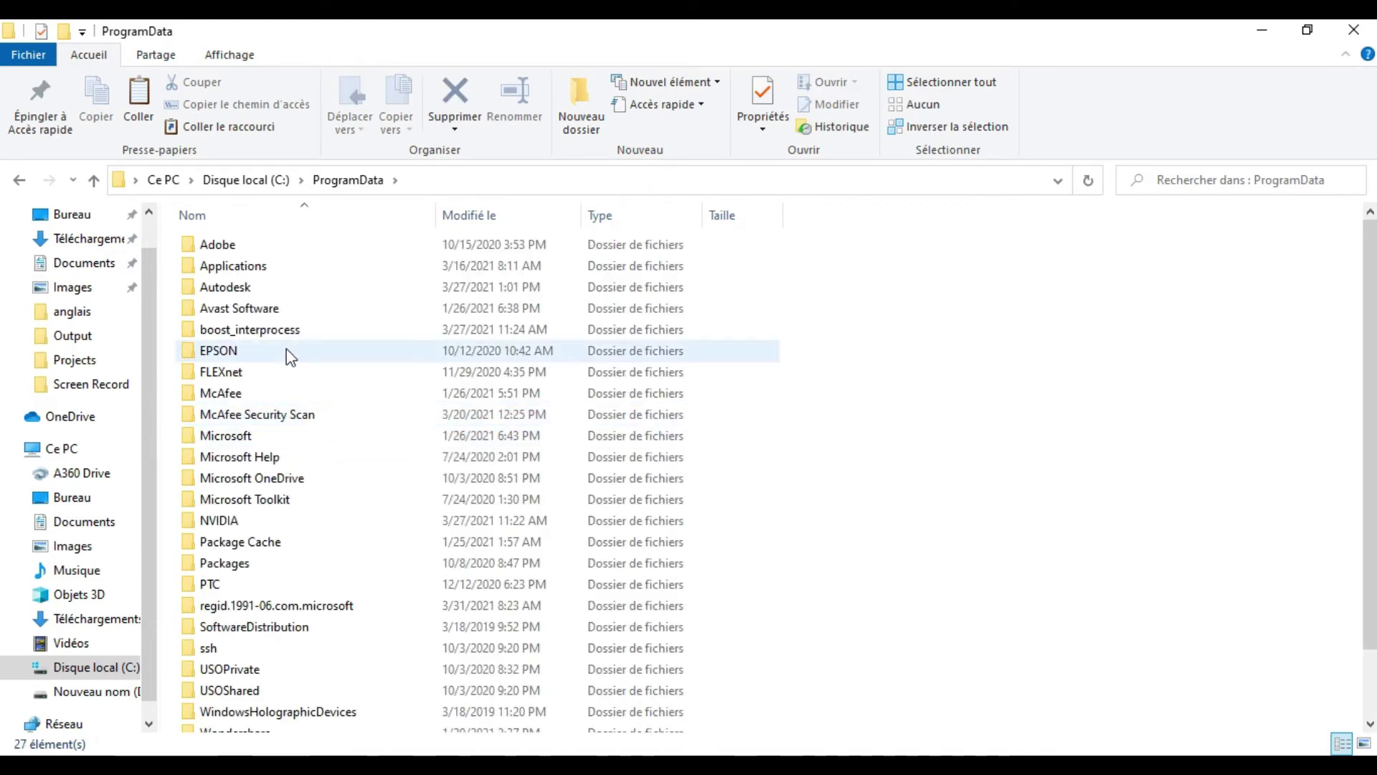
scroll(287, 366, down, 1)
scroll(290, 402, up, 1)
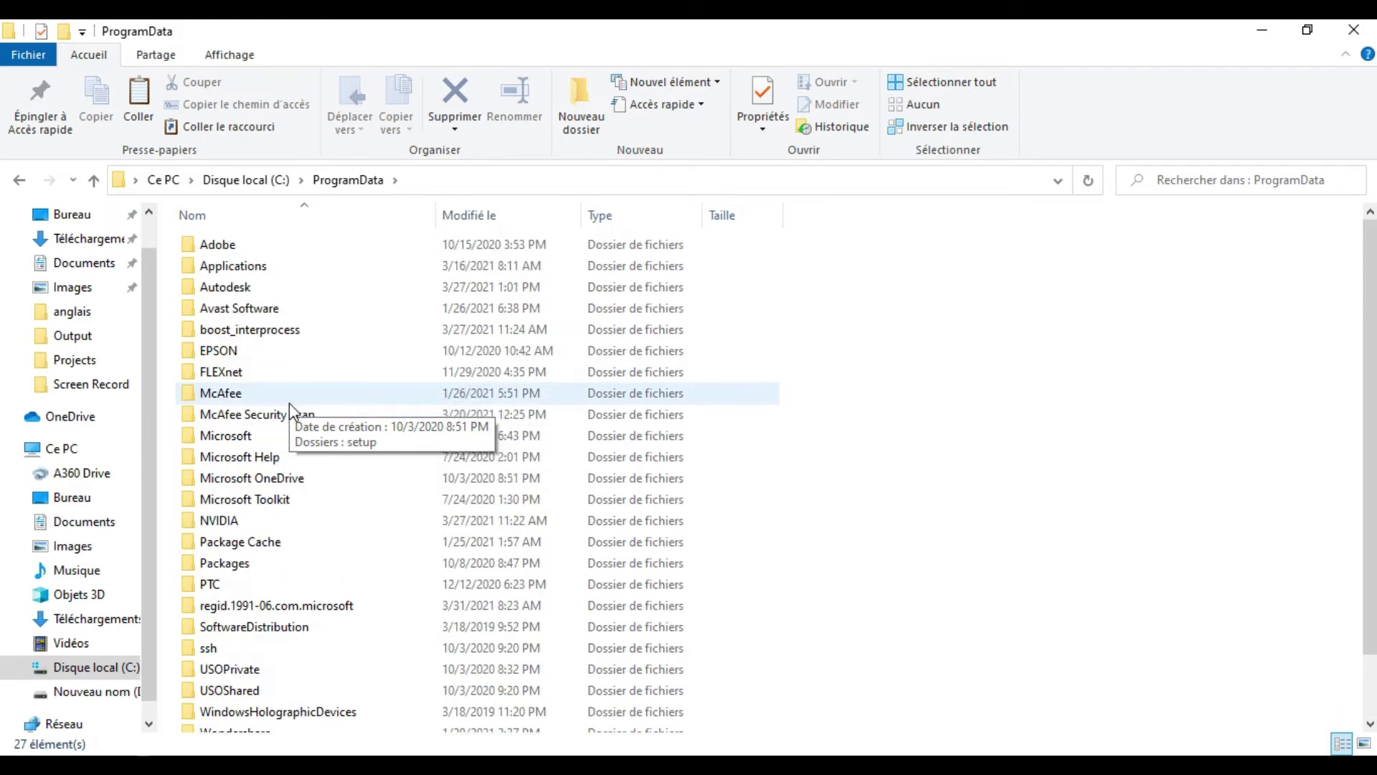
click(288, 293)
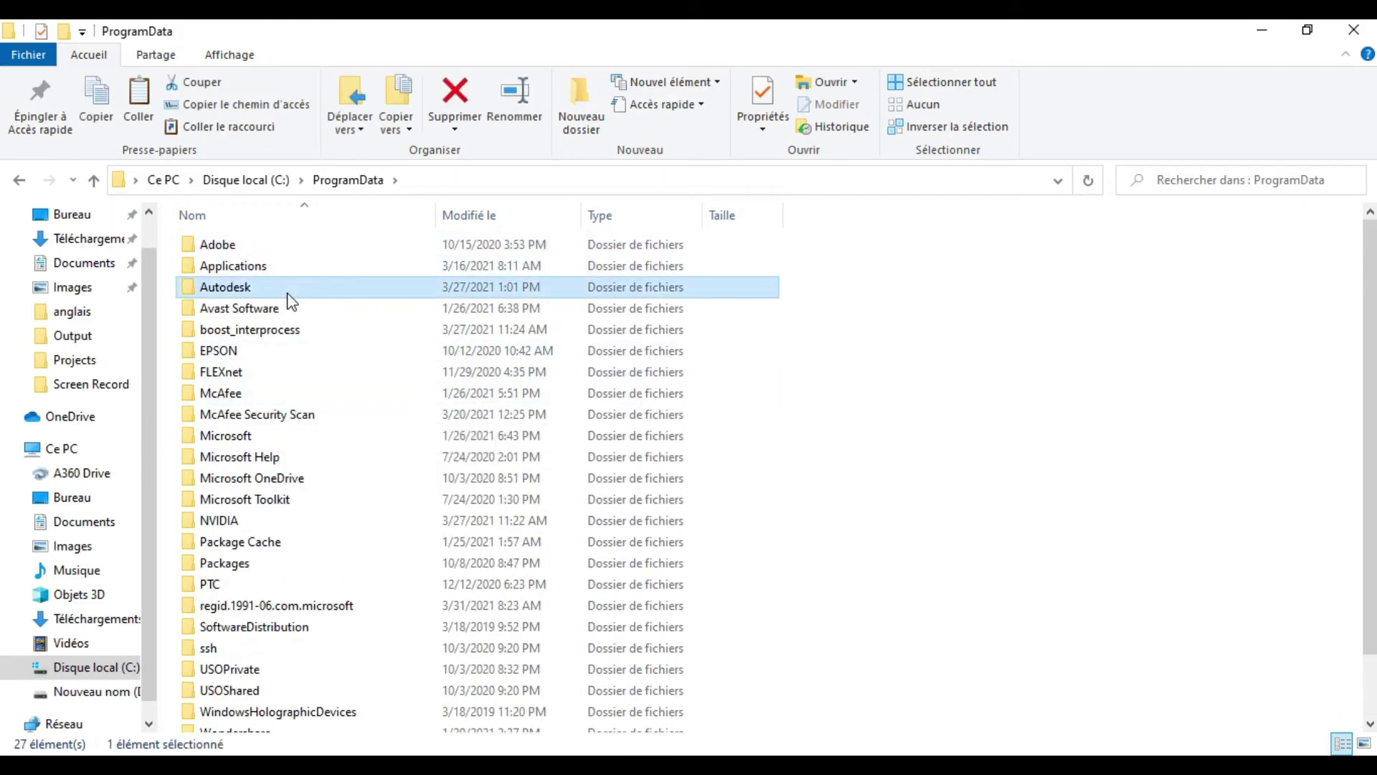
double_click(290, 301)
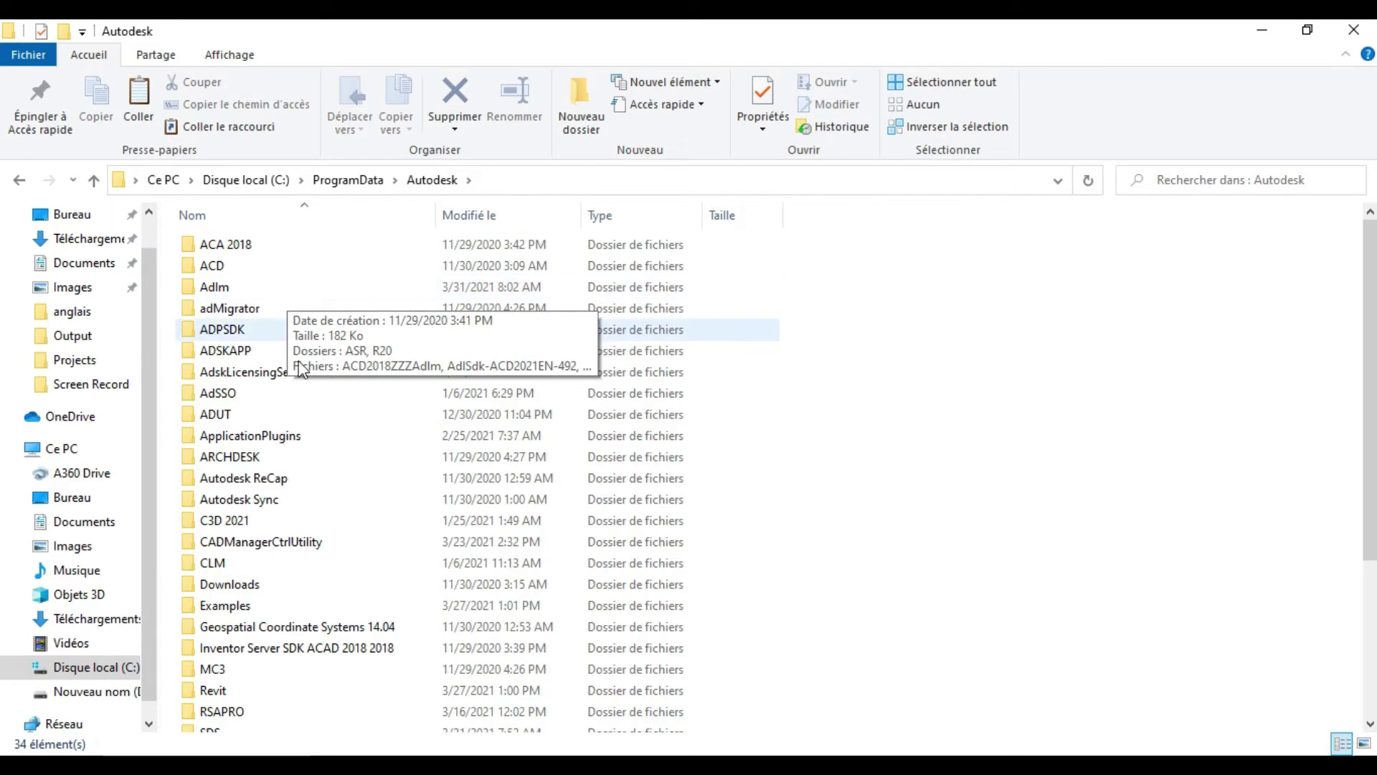
- Go to Structural\Common Data\2021\Data\Reinf and paste the copied New file there
scroll(302, 388, down, 1)
scroll(273, 628, down, 1)
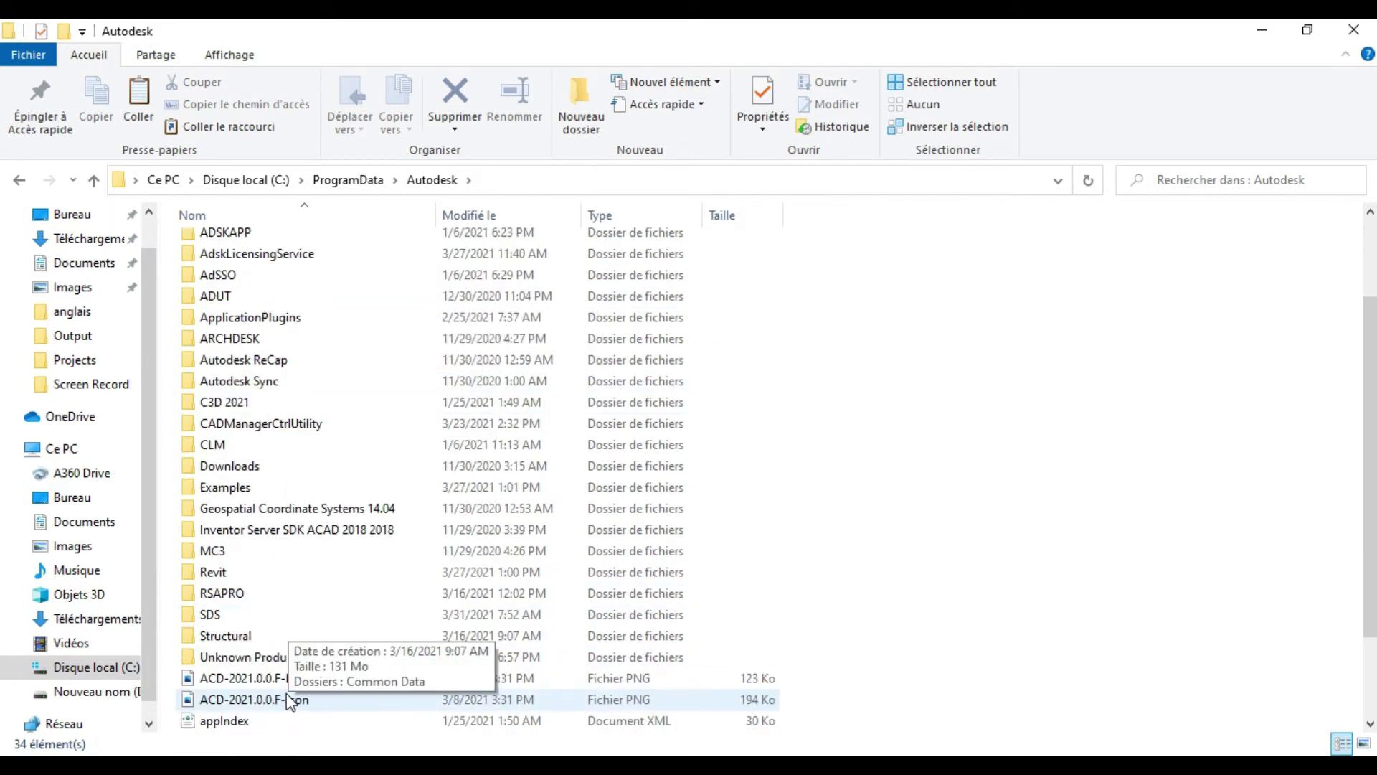
double_click(267, 634)
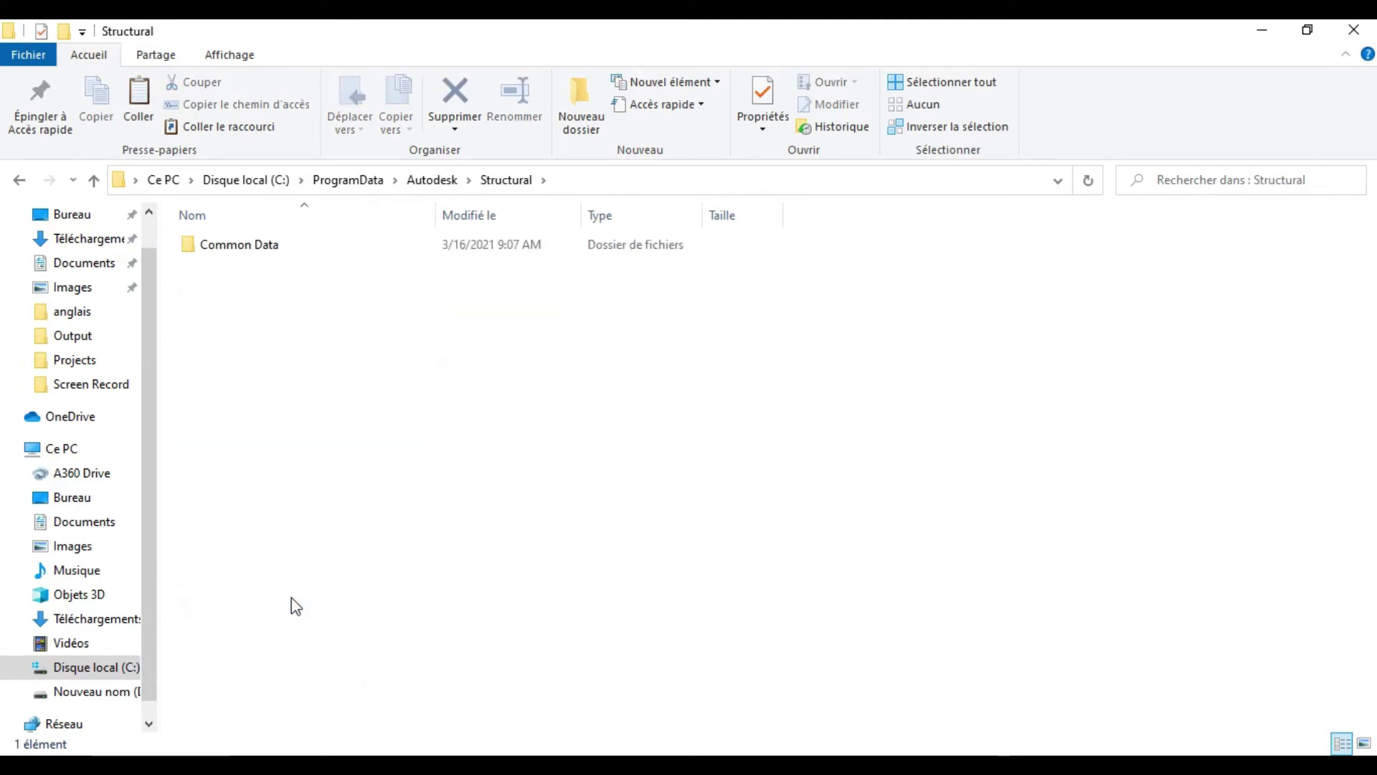
double_click(307, 243)
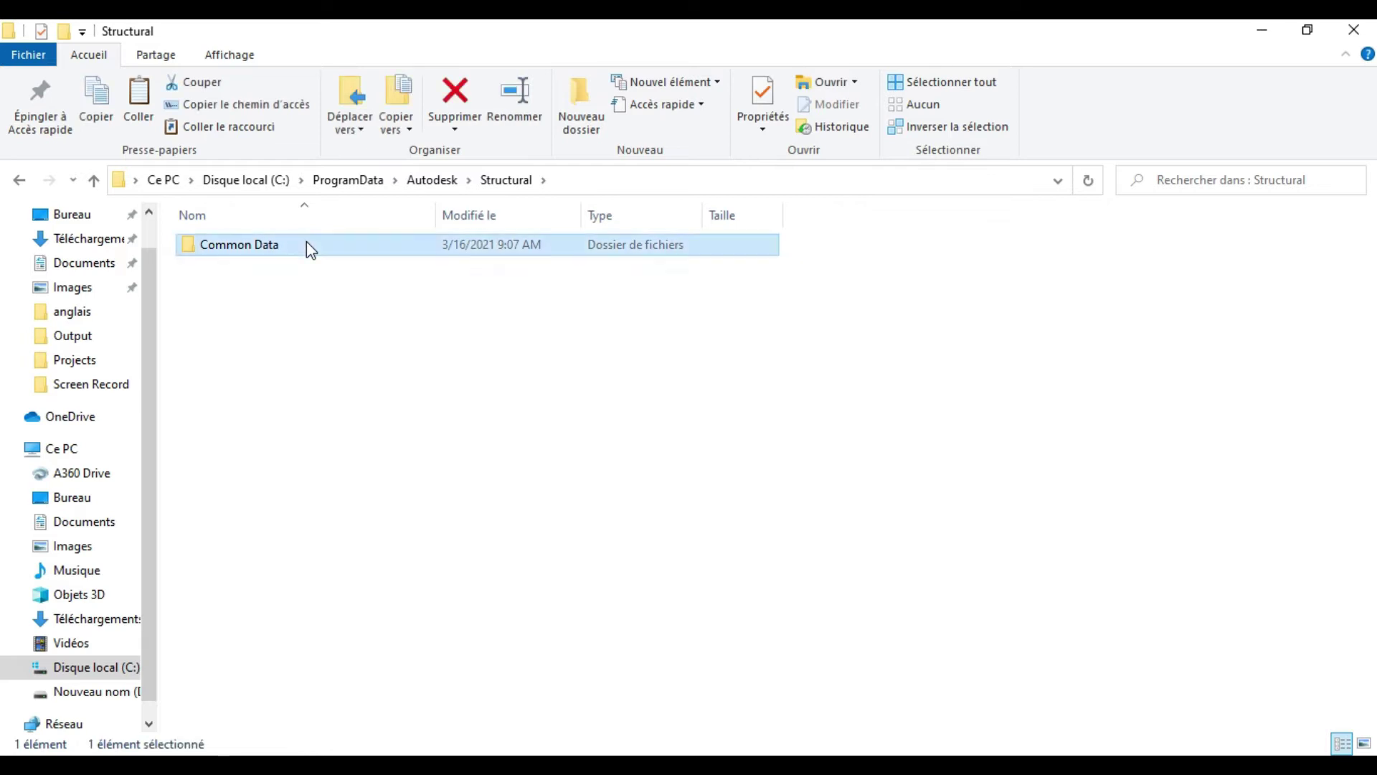
double_click(294, 246)
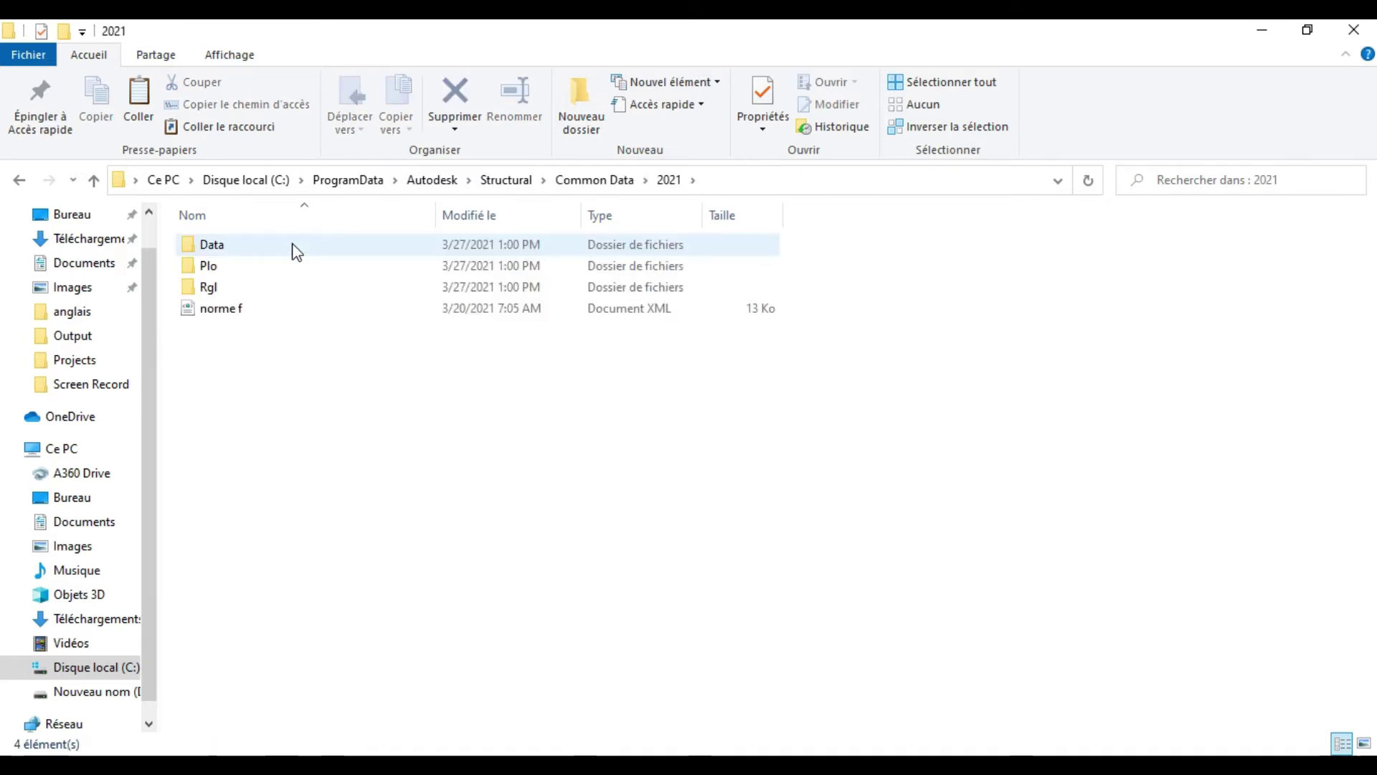
double_click(338, 244)
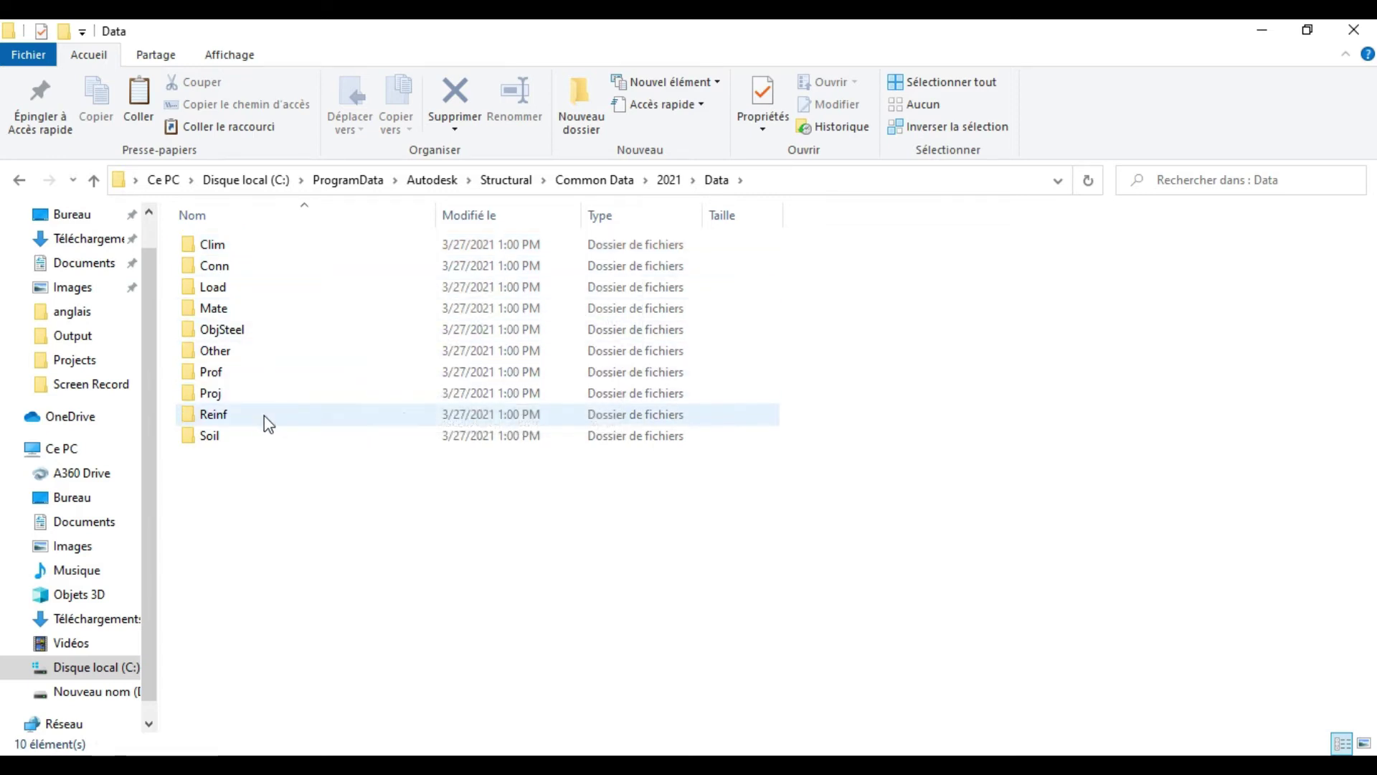
double_click(322, 427)
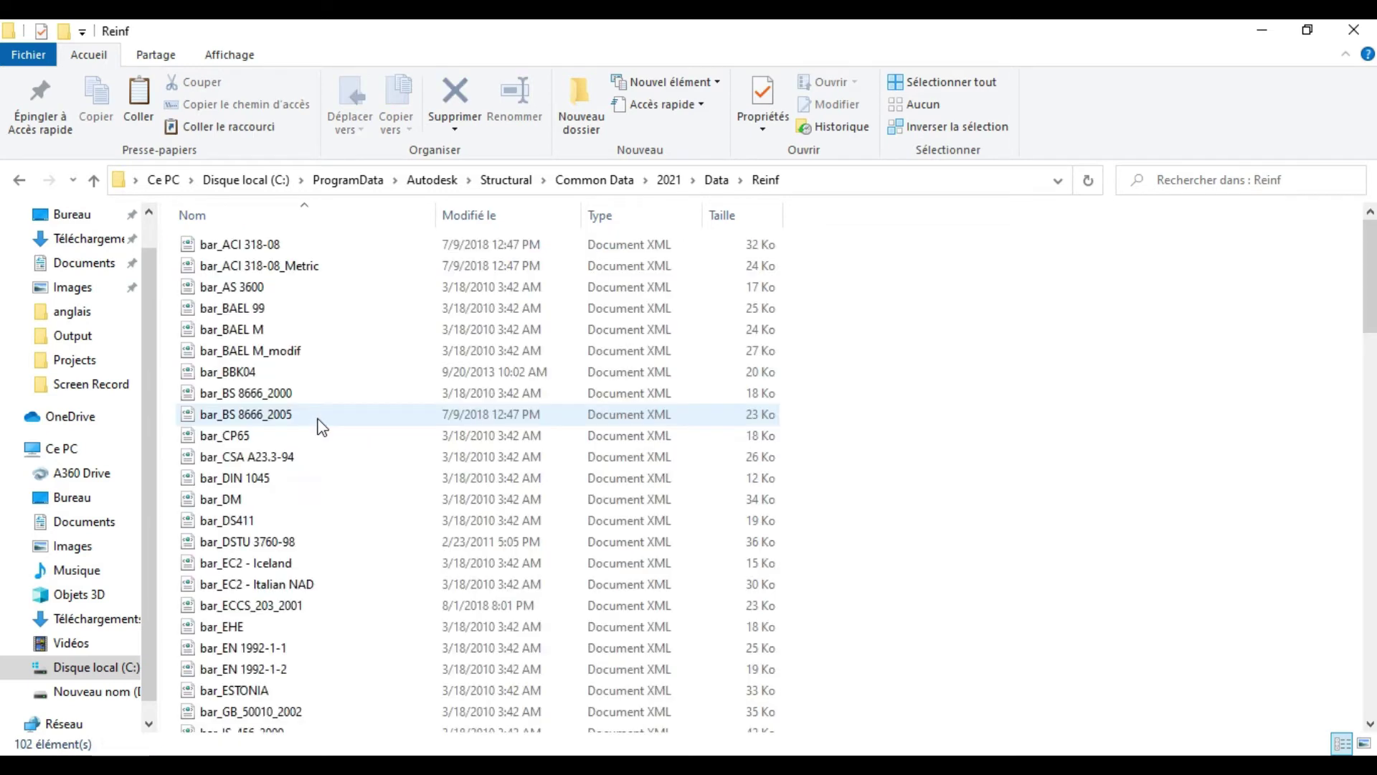
right_click(1025, 368)
click(1081, 498)
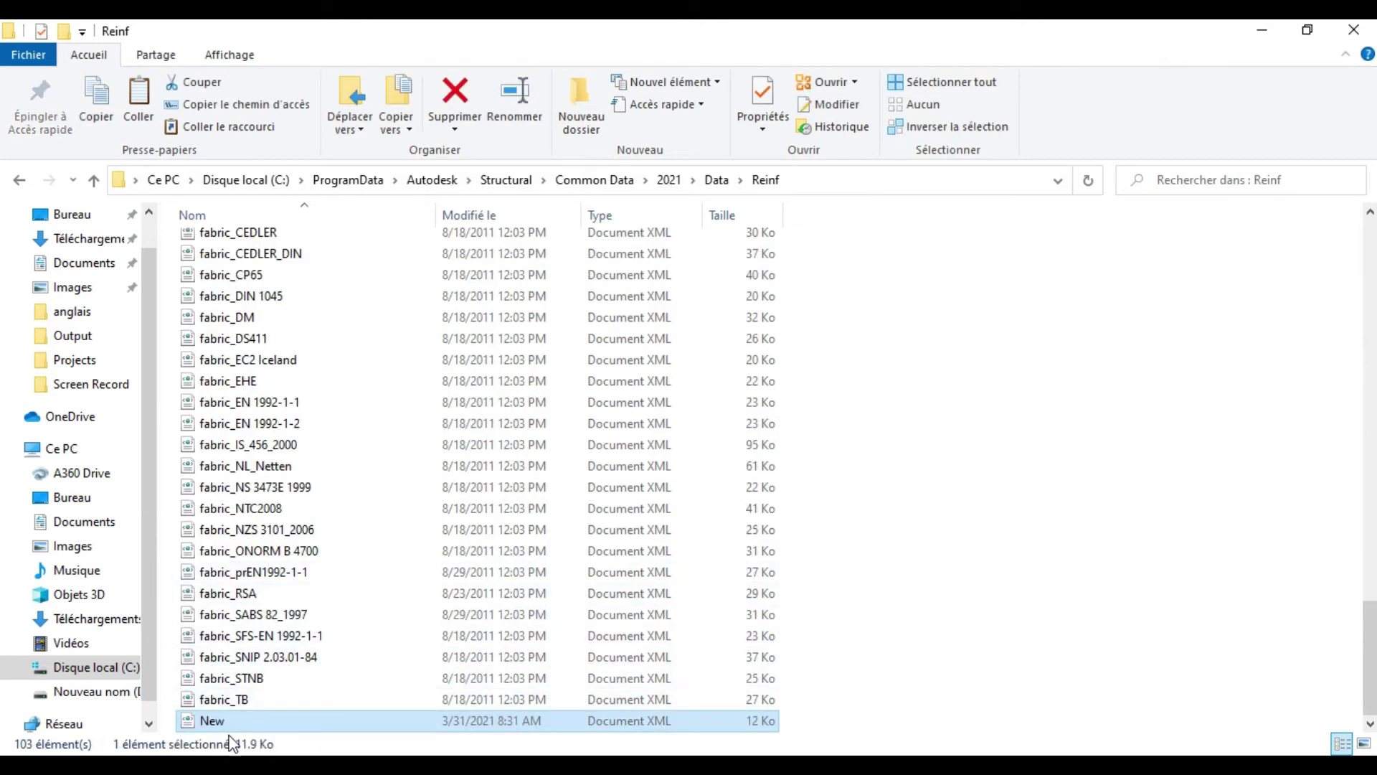
- Rename the pasted New file as bar_new and locate it among the bar files in the Reinf folder
right_click(231, 727)
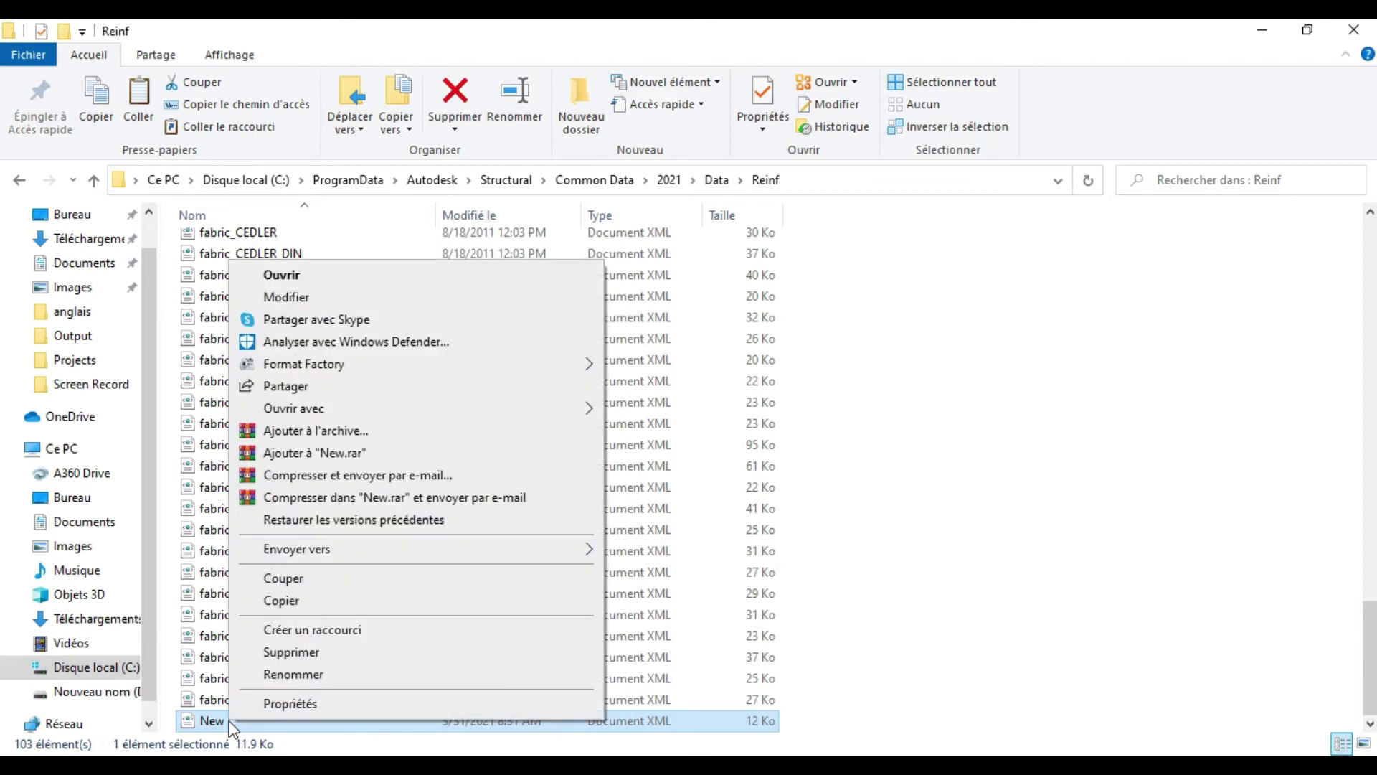
click(319, 681)
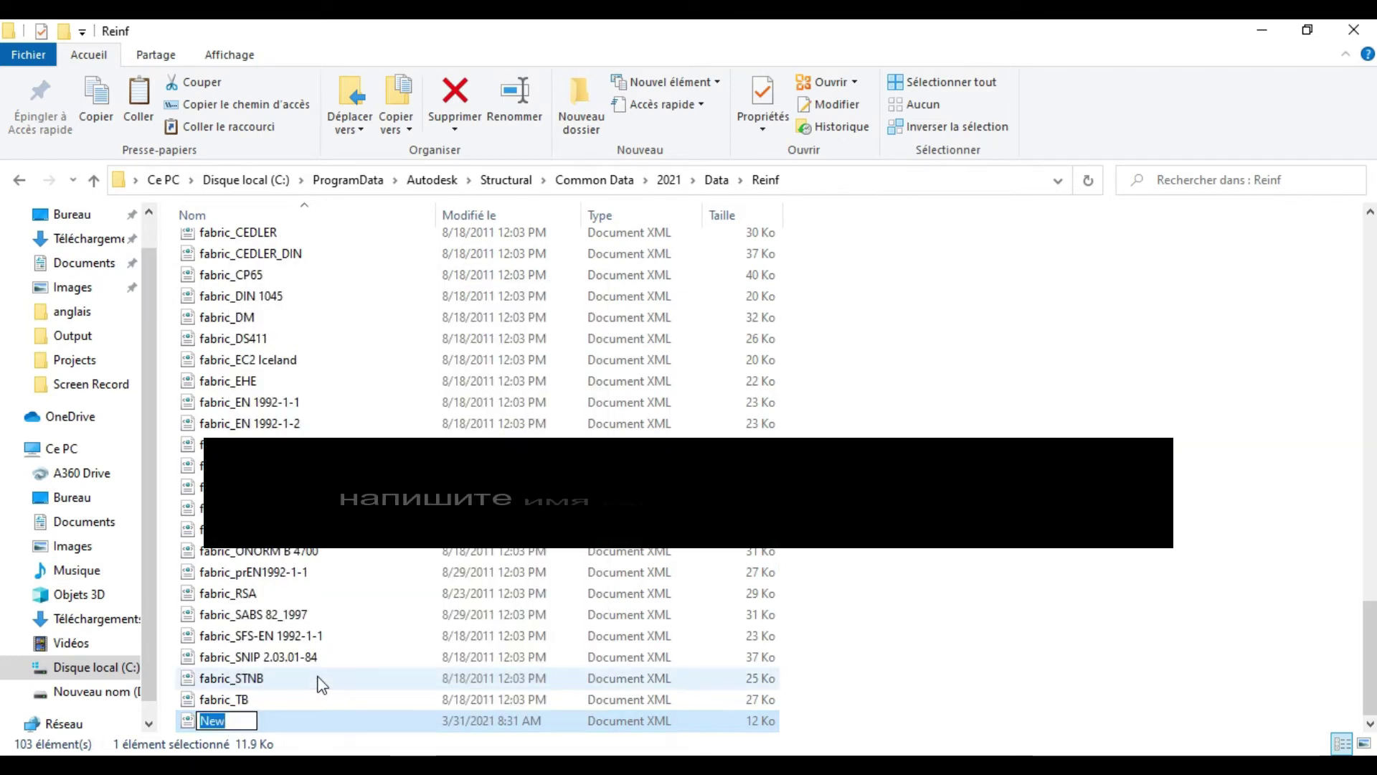
text(bar_)
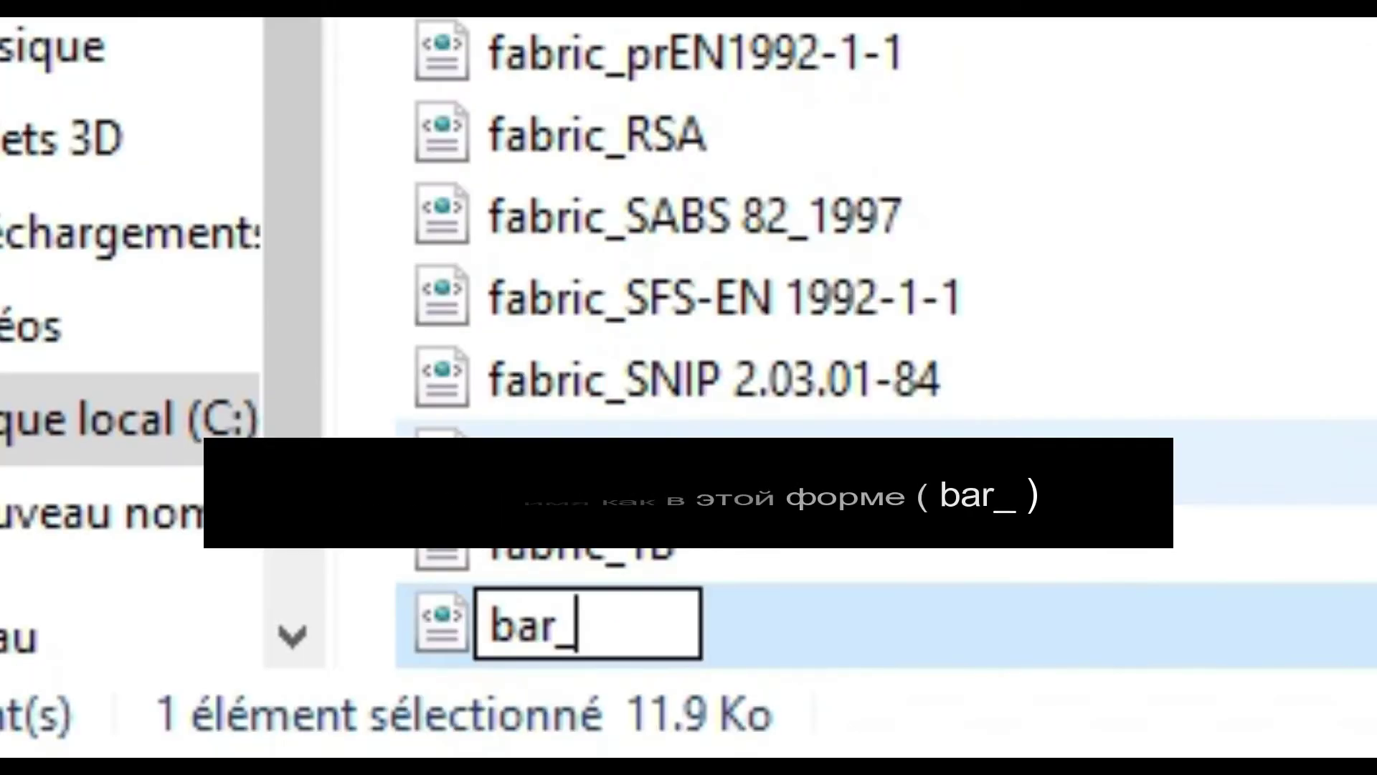
text(n)
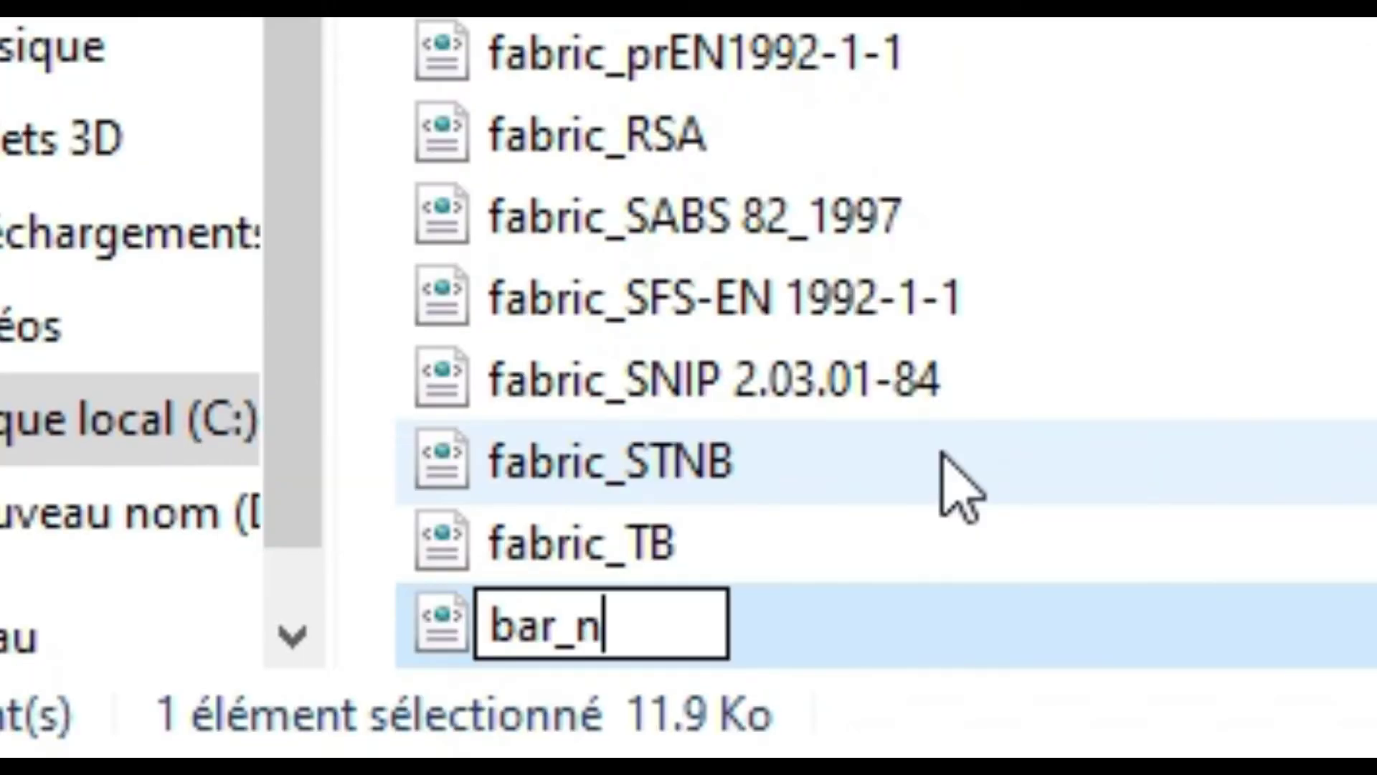
text(ew)
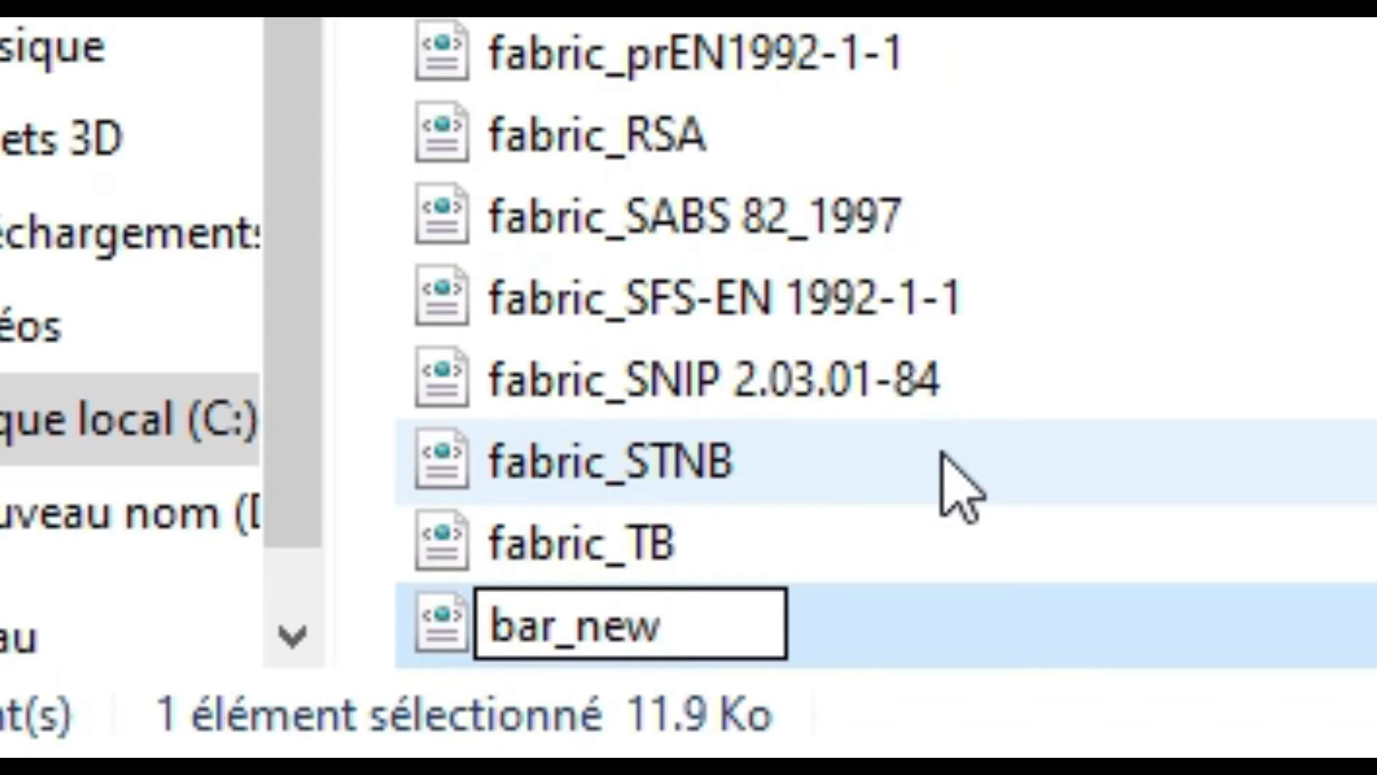
key(Return)
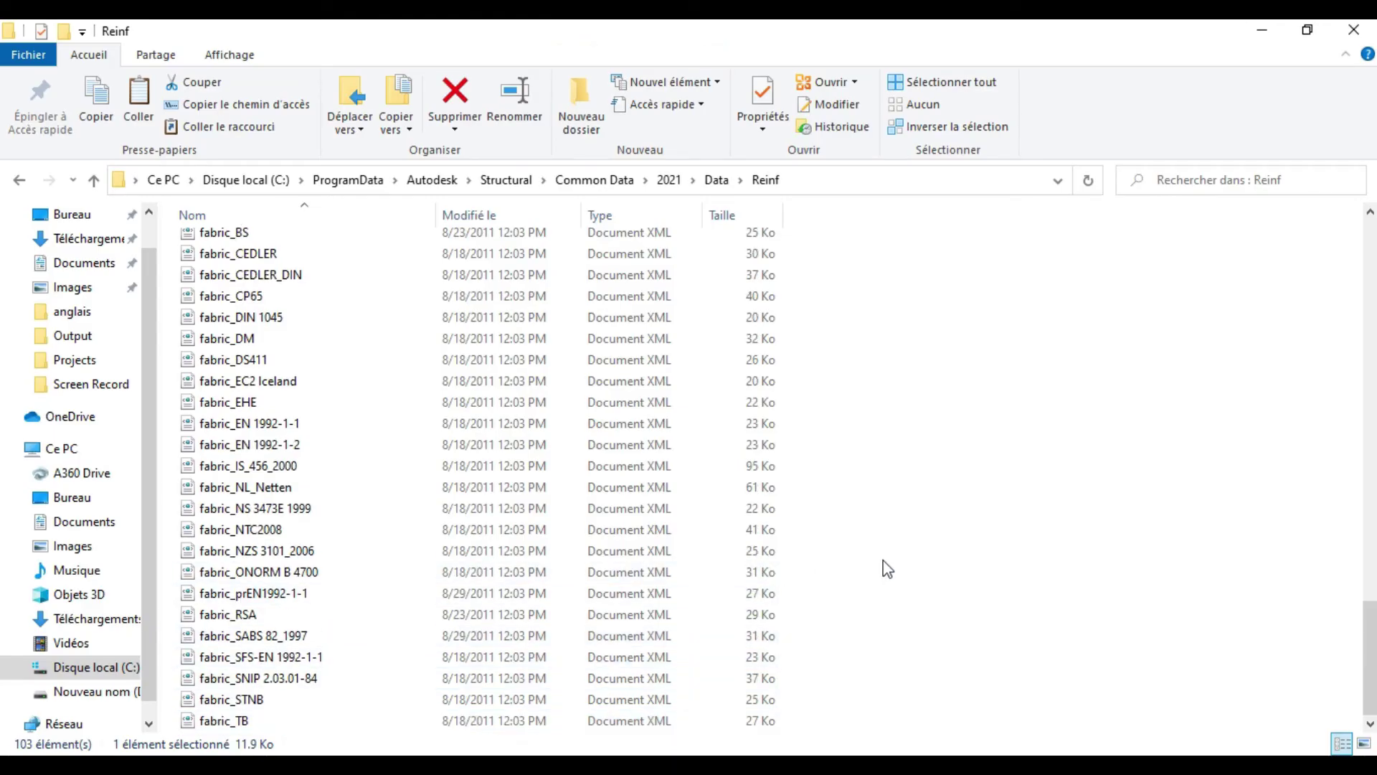
click(887, 569)
scroll(339, 325, up, 15)
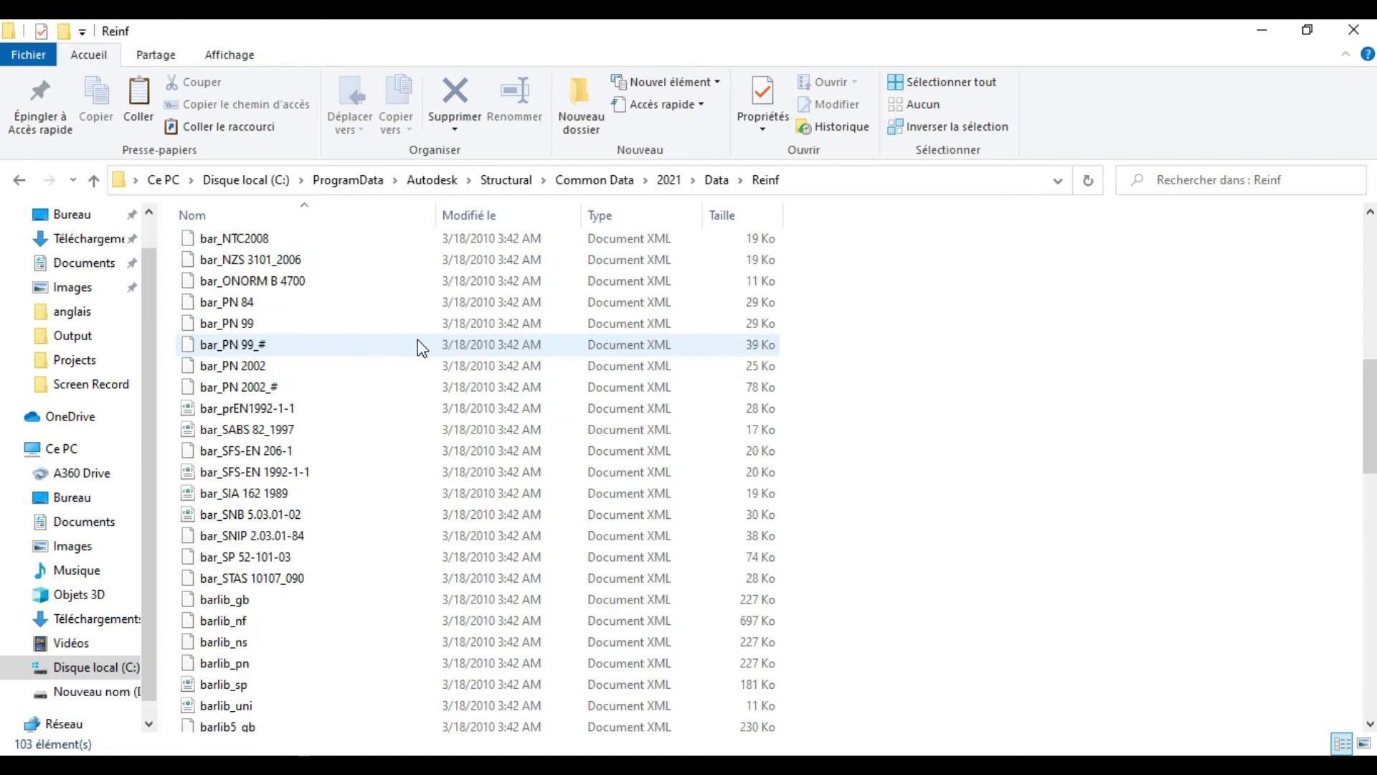
scroll(417, 338, up, 5)
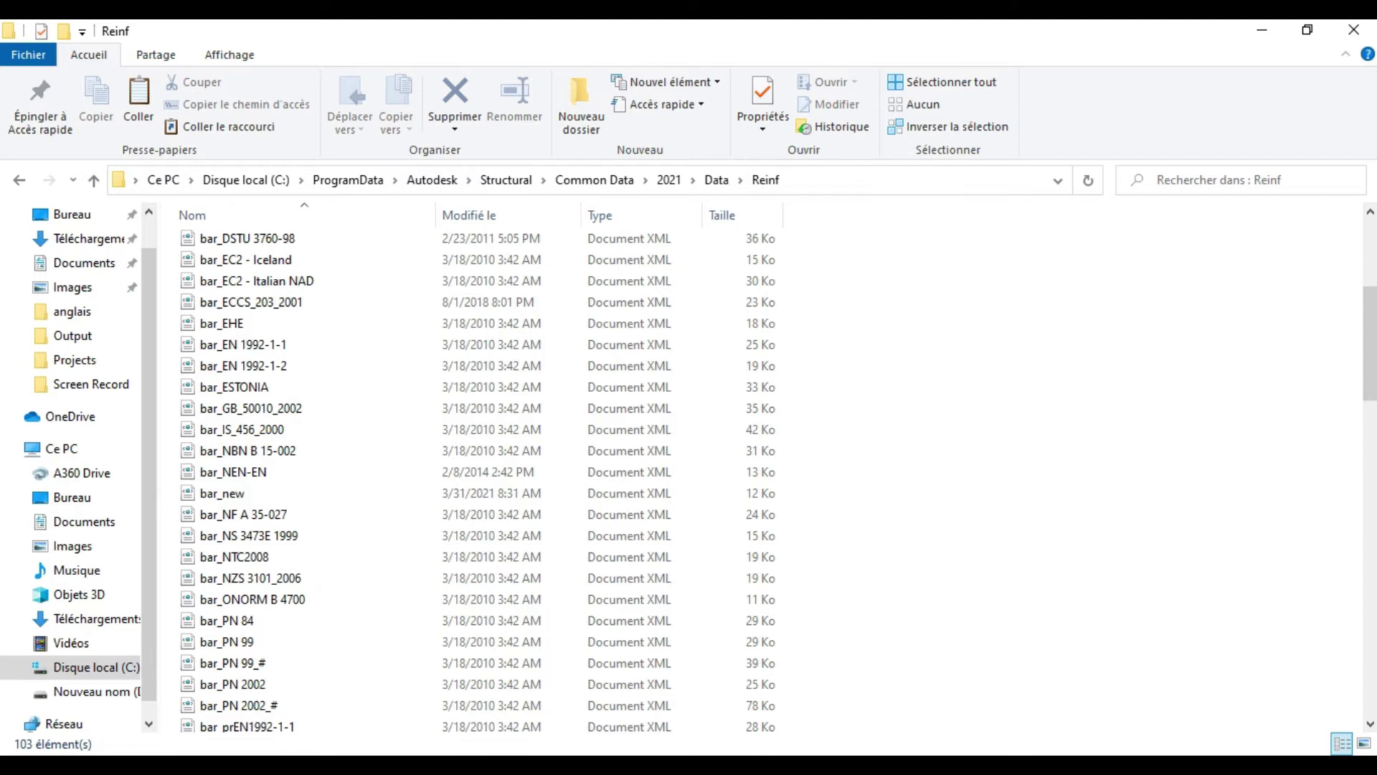
- Switch to Robot Structural Analysis and add the NEW database to the reinforcing bar databases in the job preferences
click(762, 753)
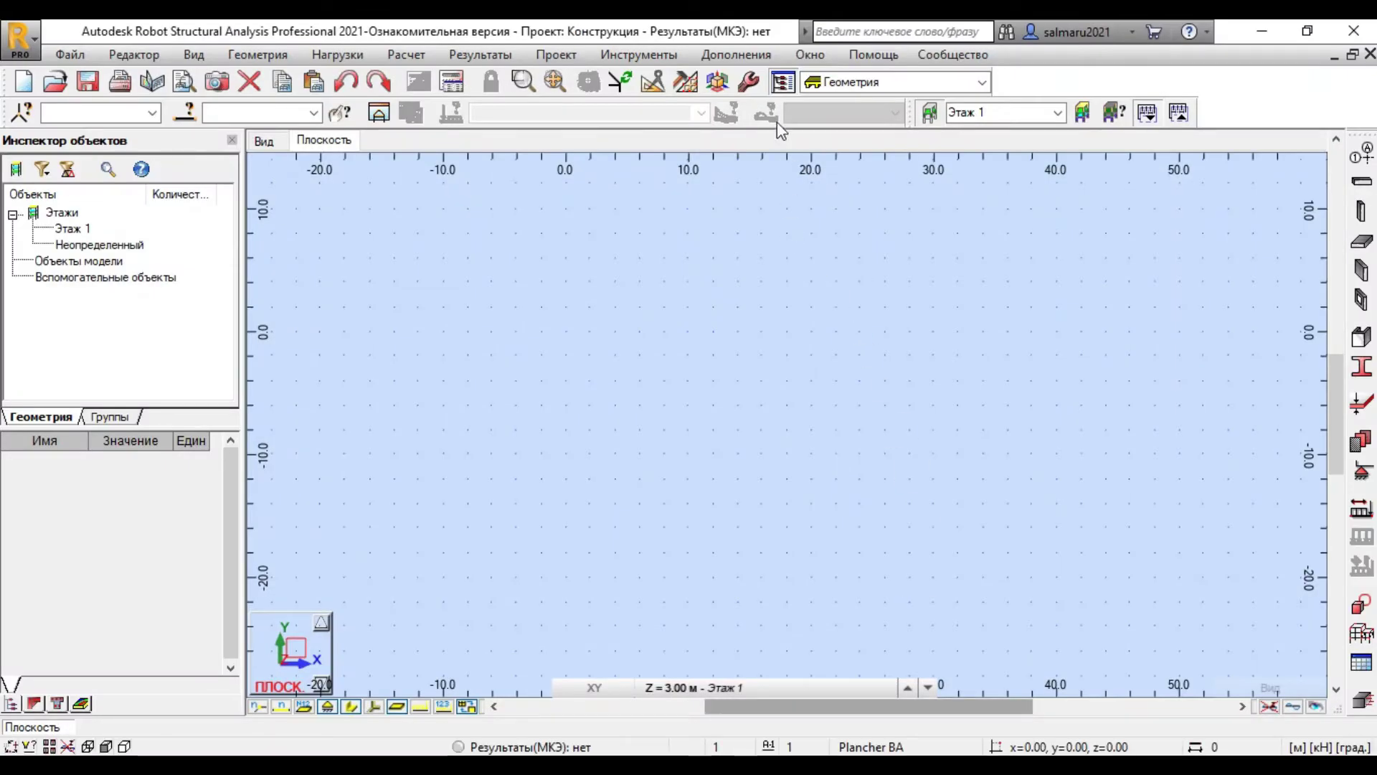
click(639, 54)
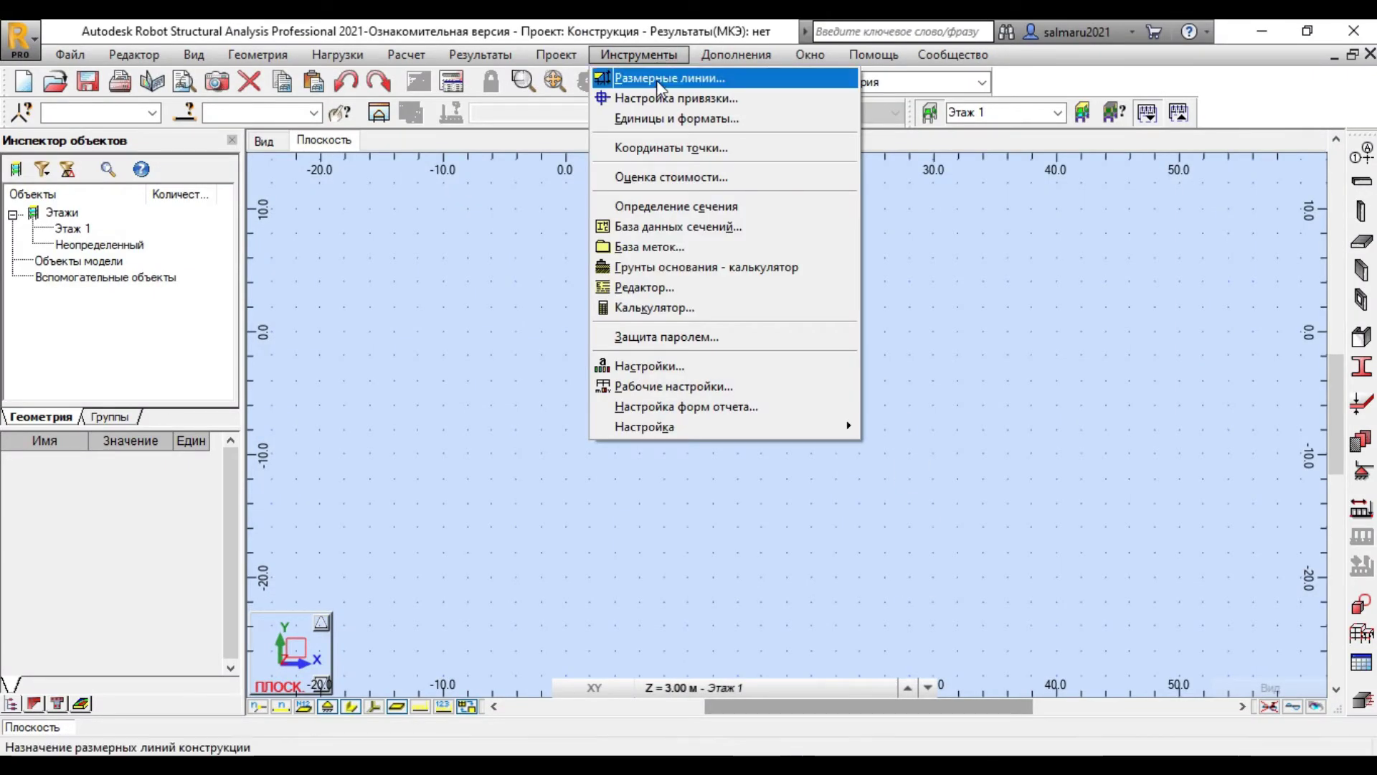
click(687, 386)
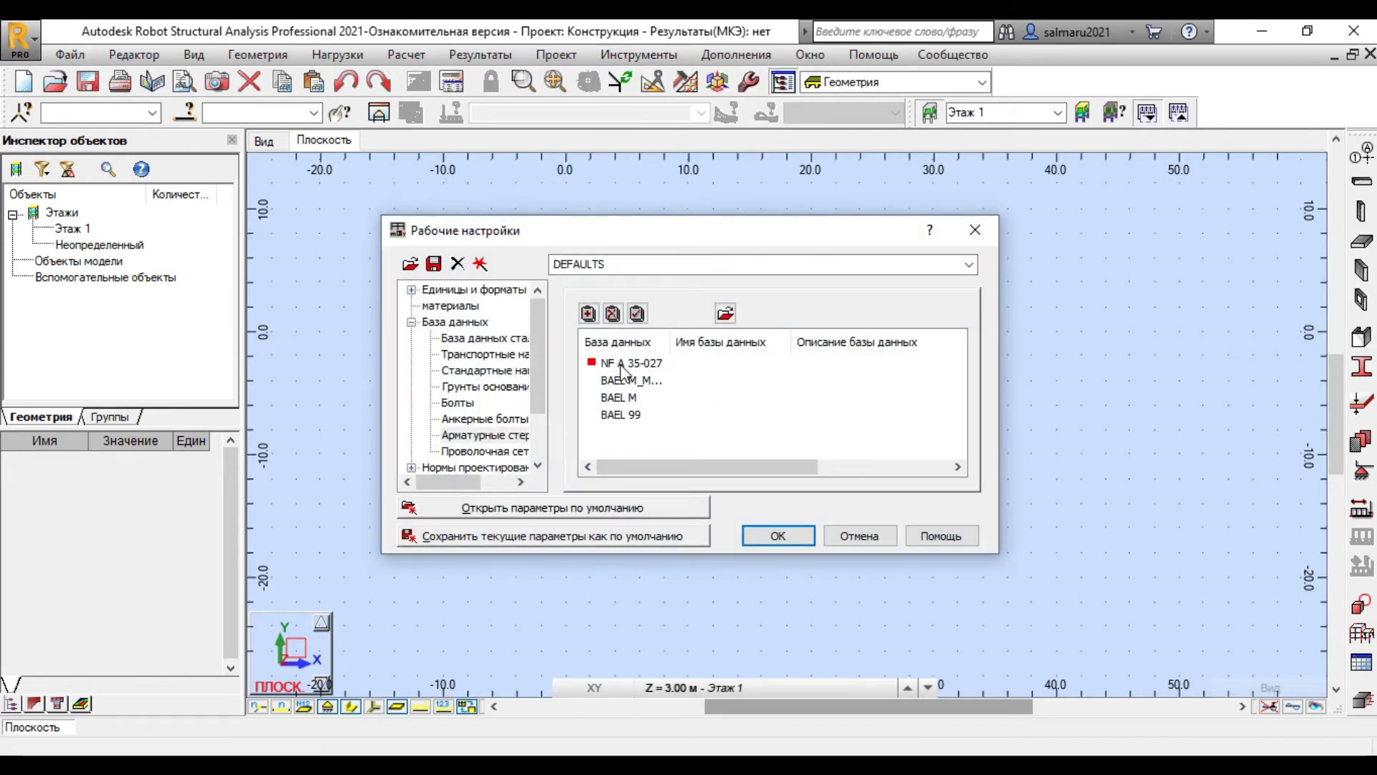
click(588, 314)
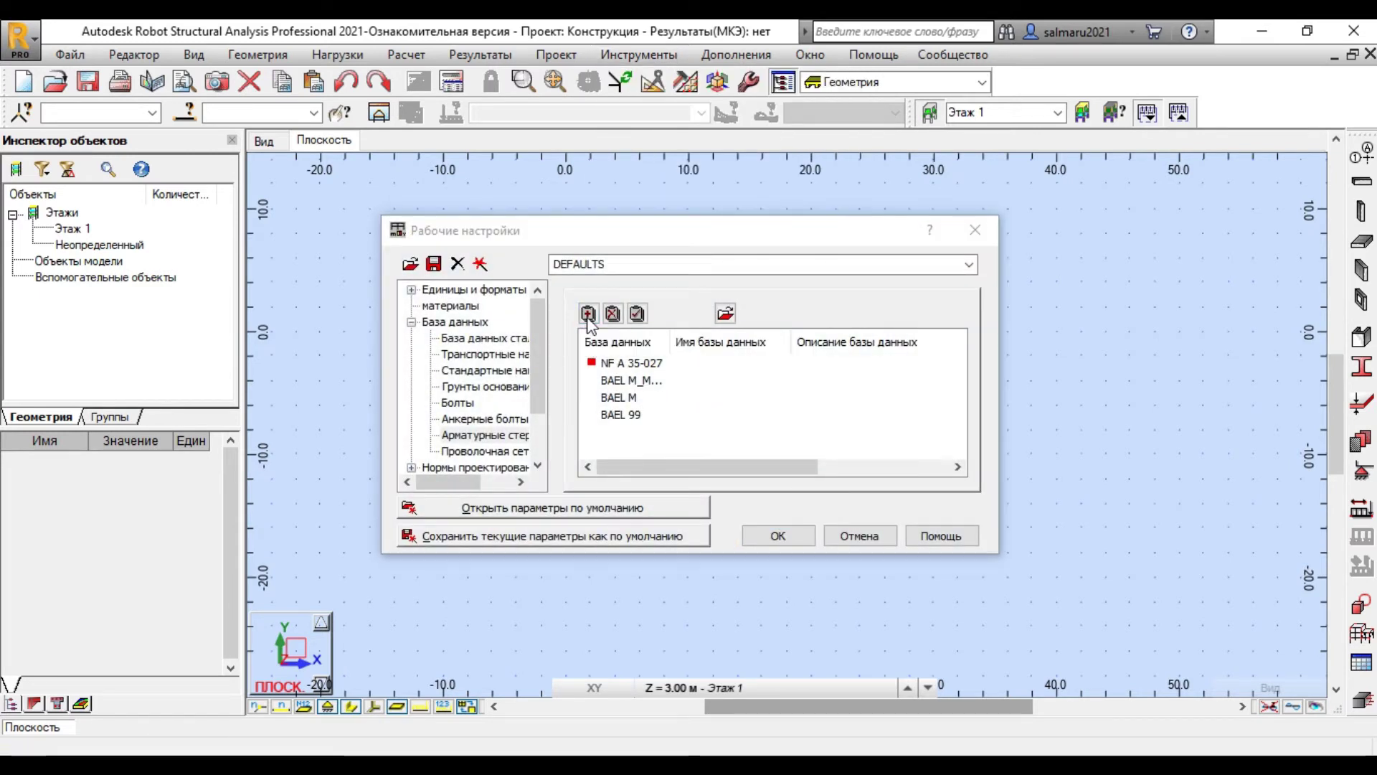
scroll(588, 404, down, 3)
scroll(588, 404, down, 4)
scroll(588, 403, down, 2)
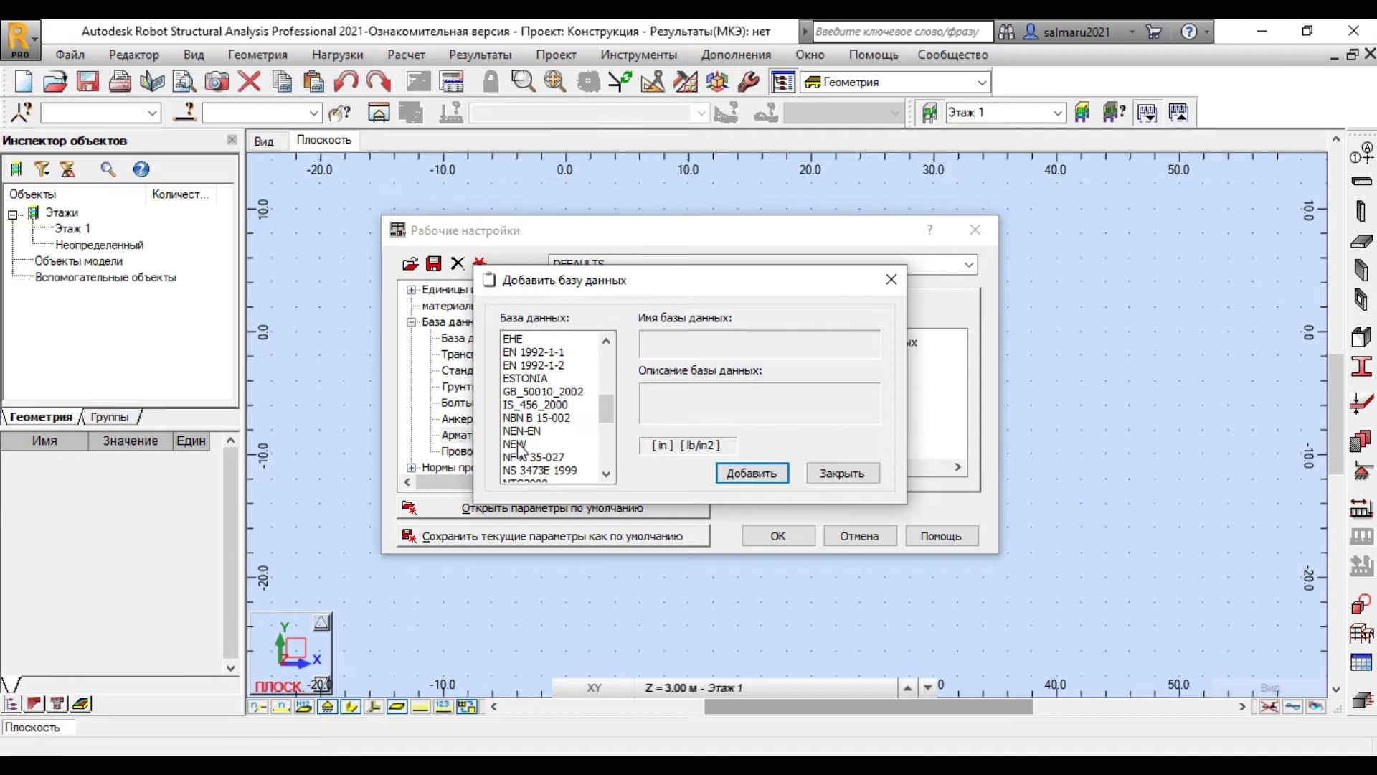
click(534, 447)
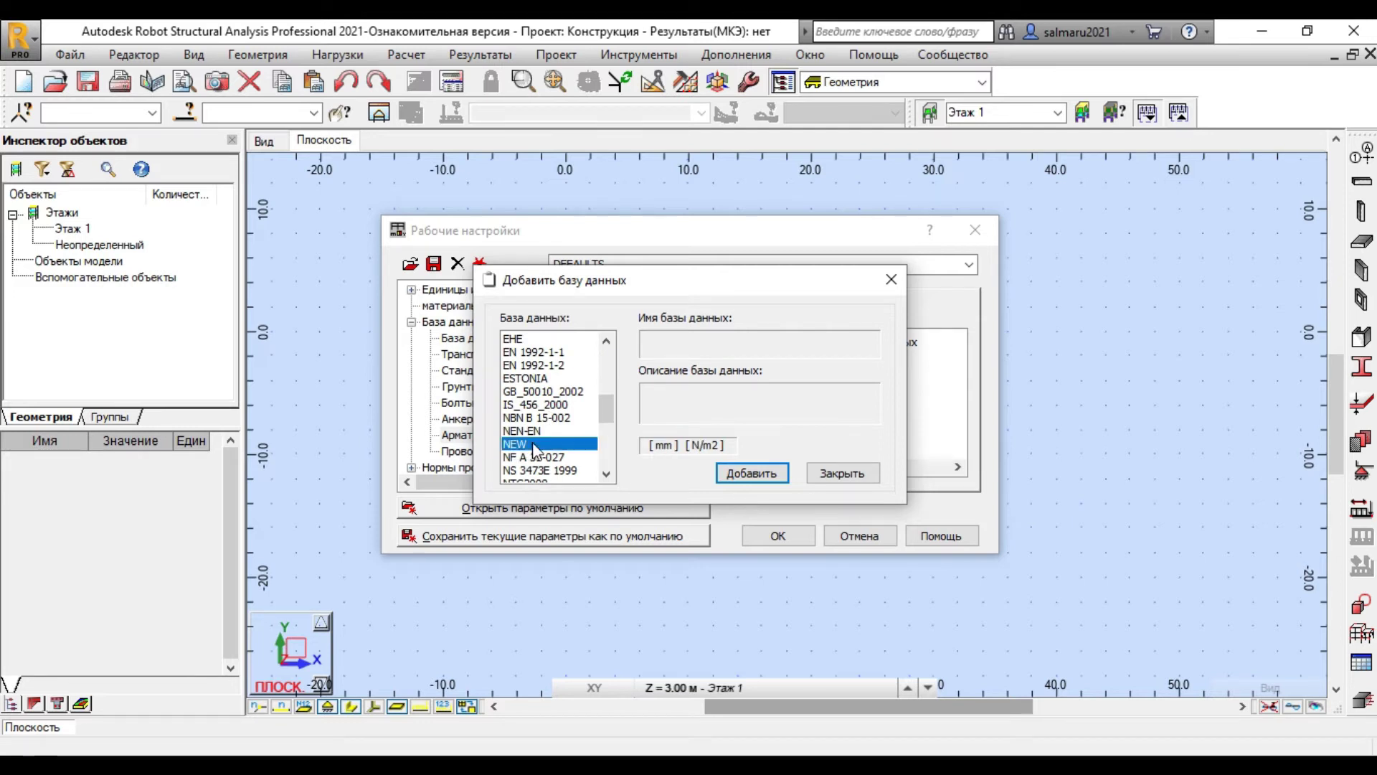
click(767, 479)
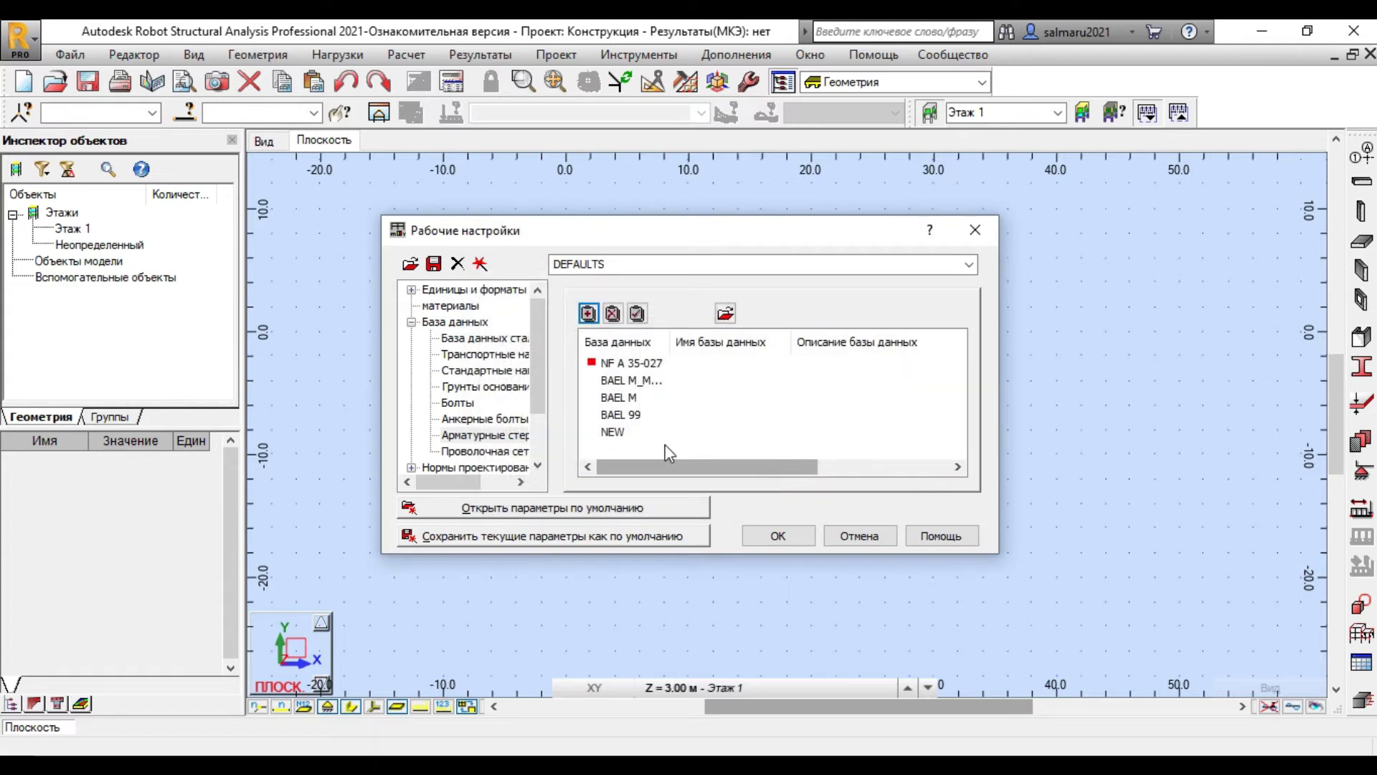
- Set NEW as the default reinforcing bar database and accept the job preferences
click(611, 433)
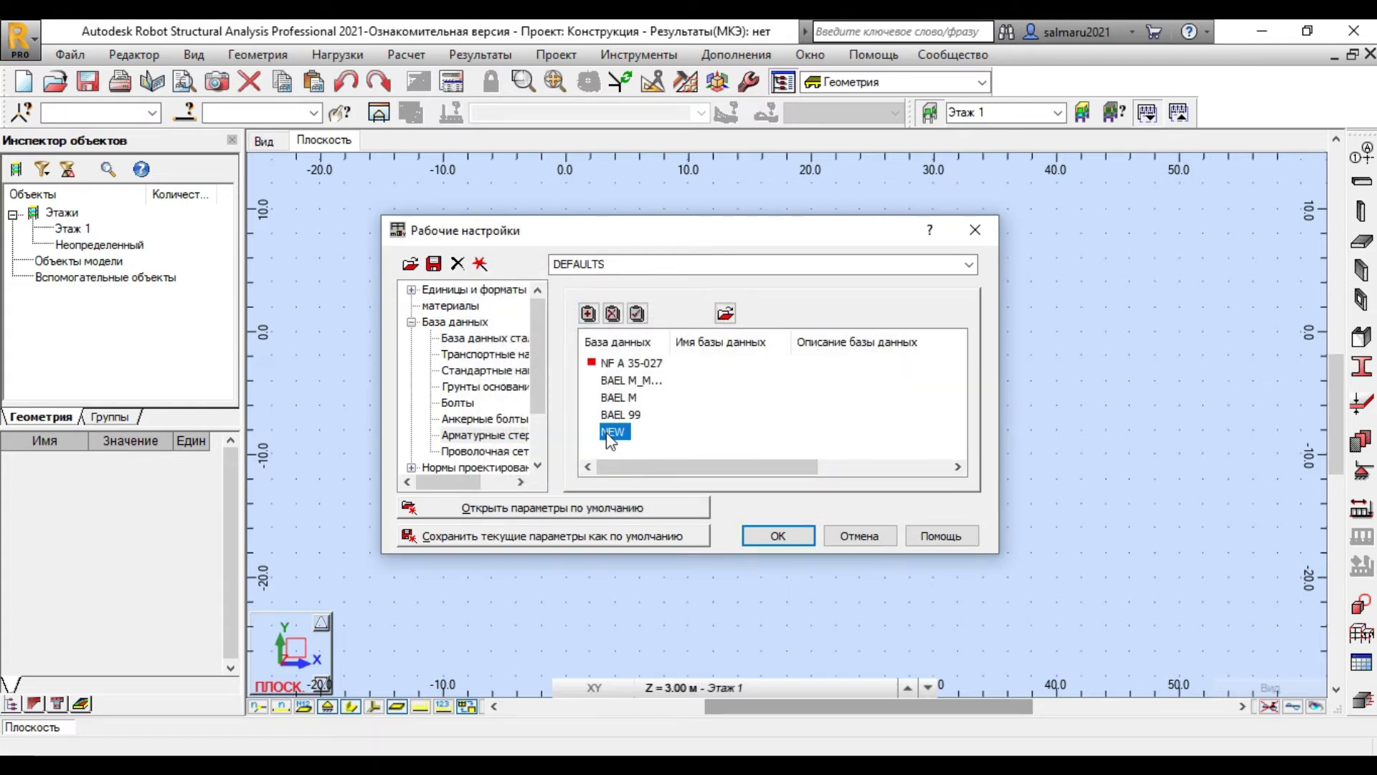
click(637, 314)
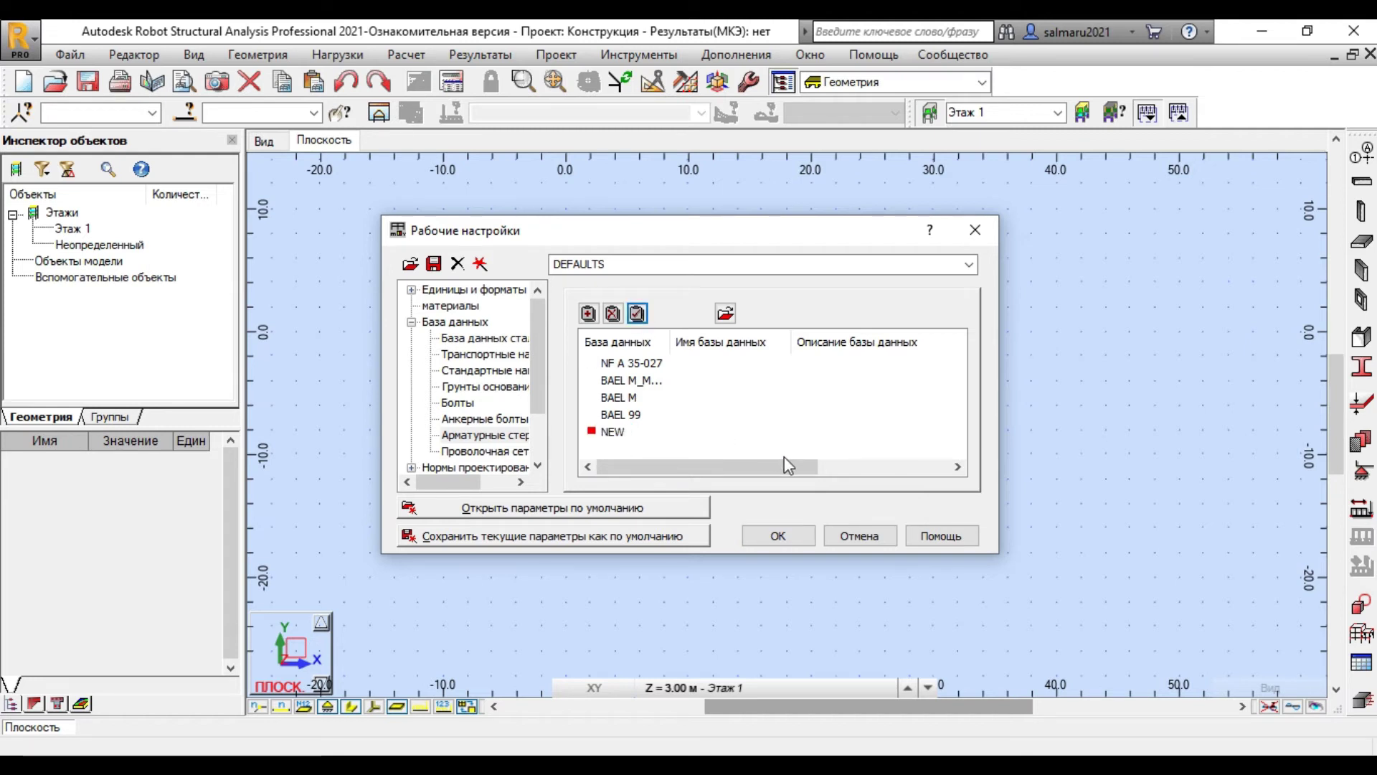
click(793, 538)
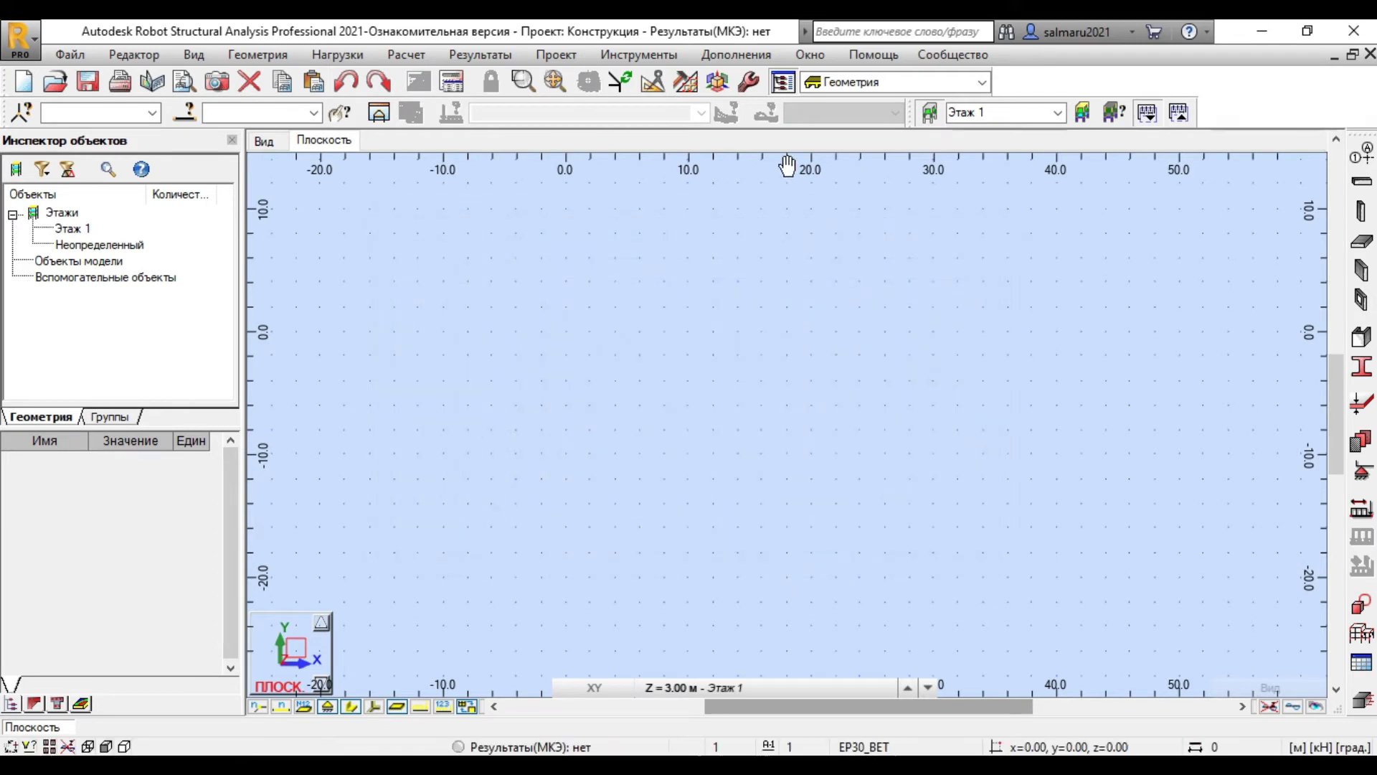
- Reopen the job preferences and examine the full bar definition table of the NEW database, then close the table
click(656, 56)
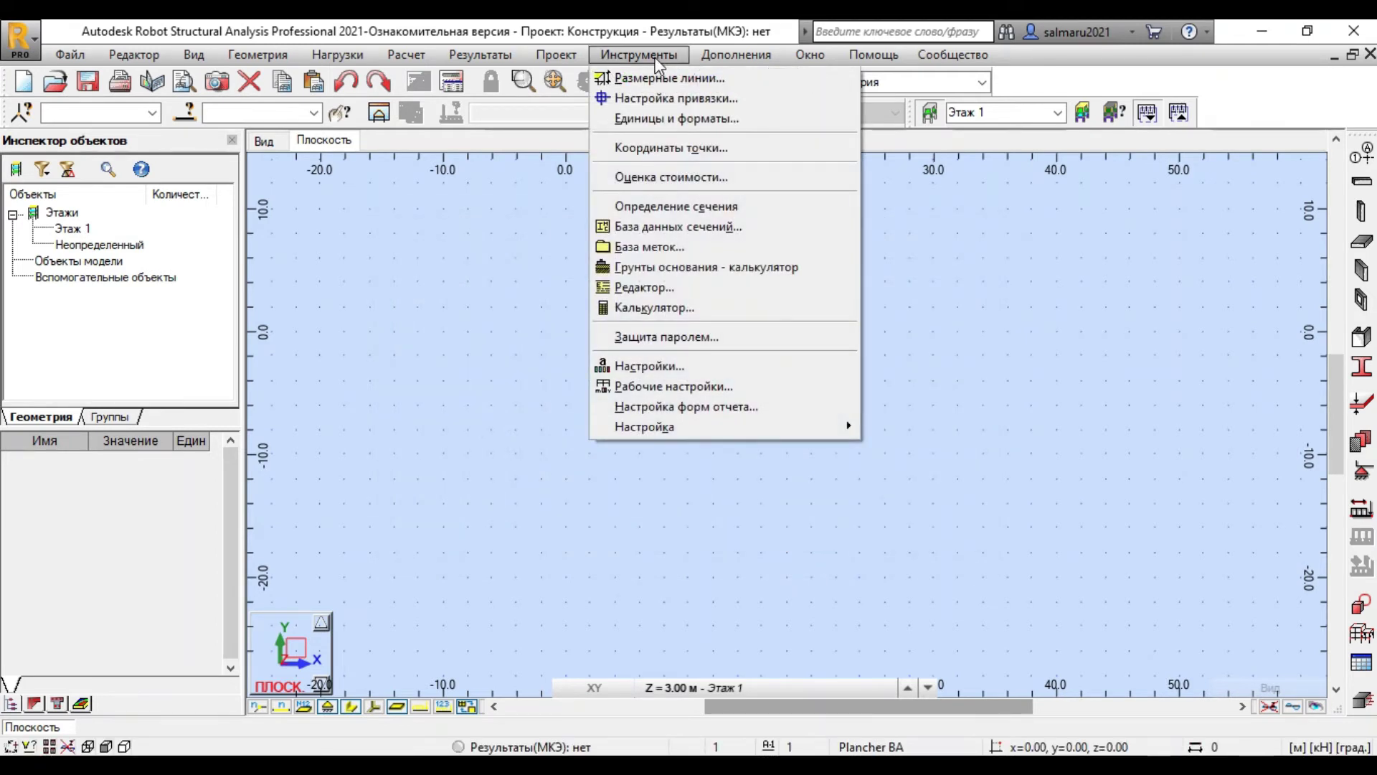
click(670, 385)
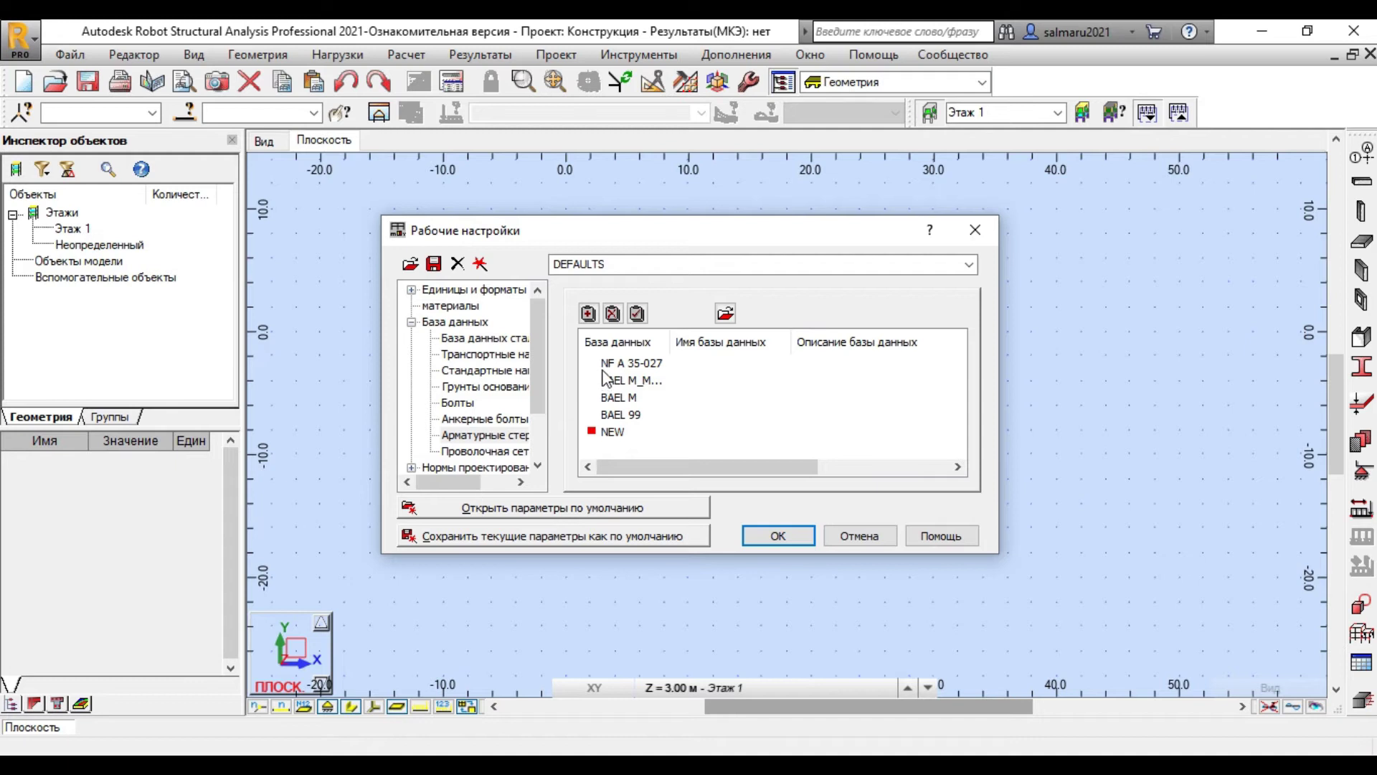
click(725, 313)
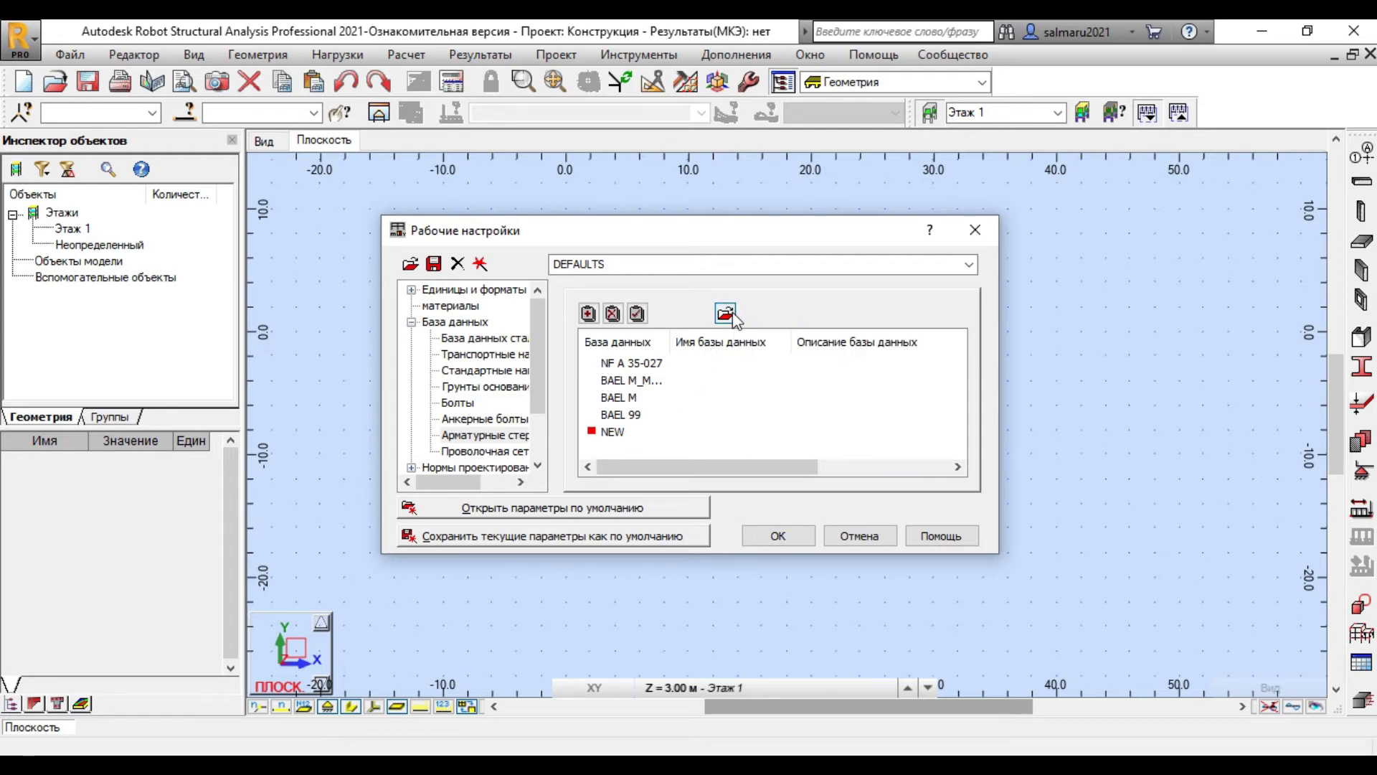
click(616, 431)
click(725, 314)
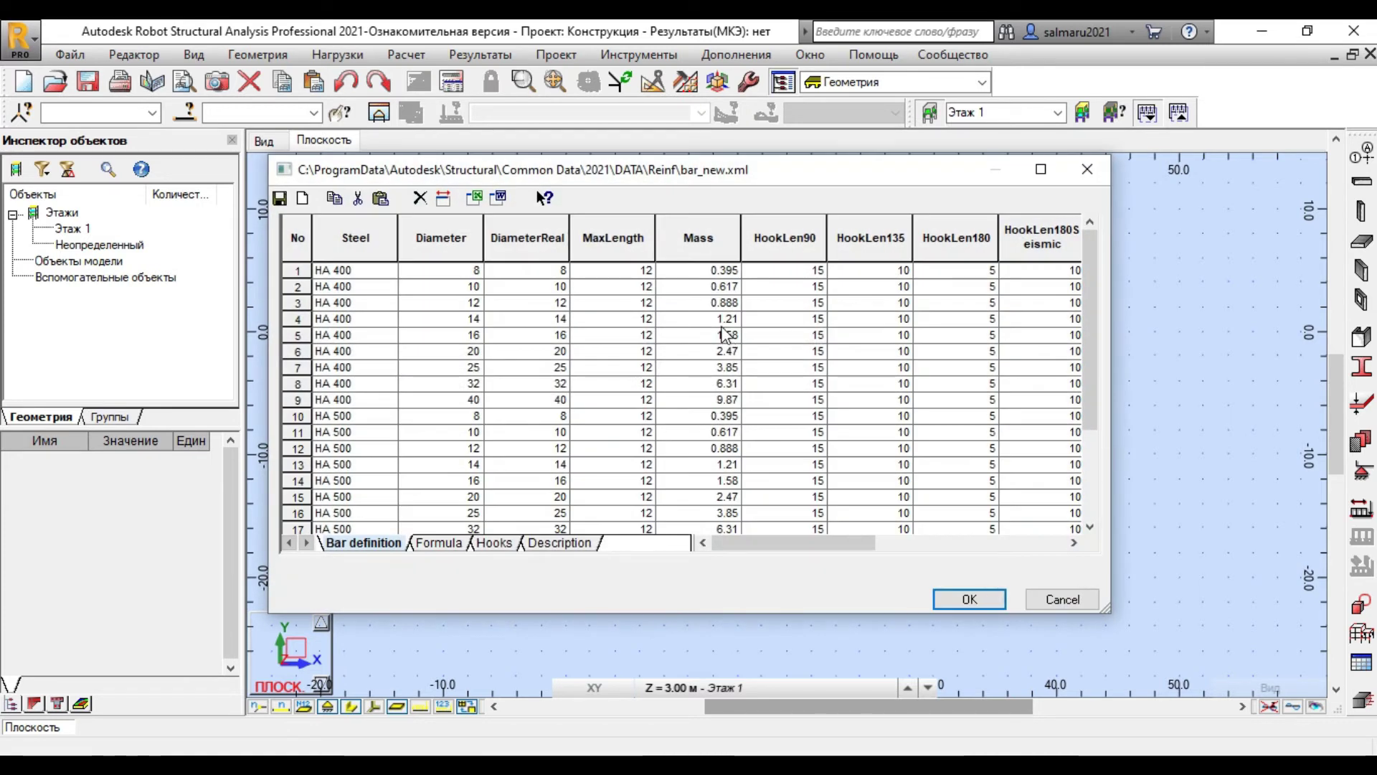
click(1041, 169)
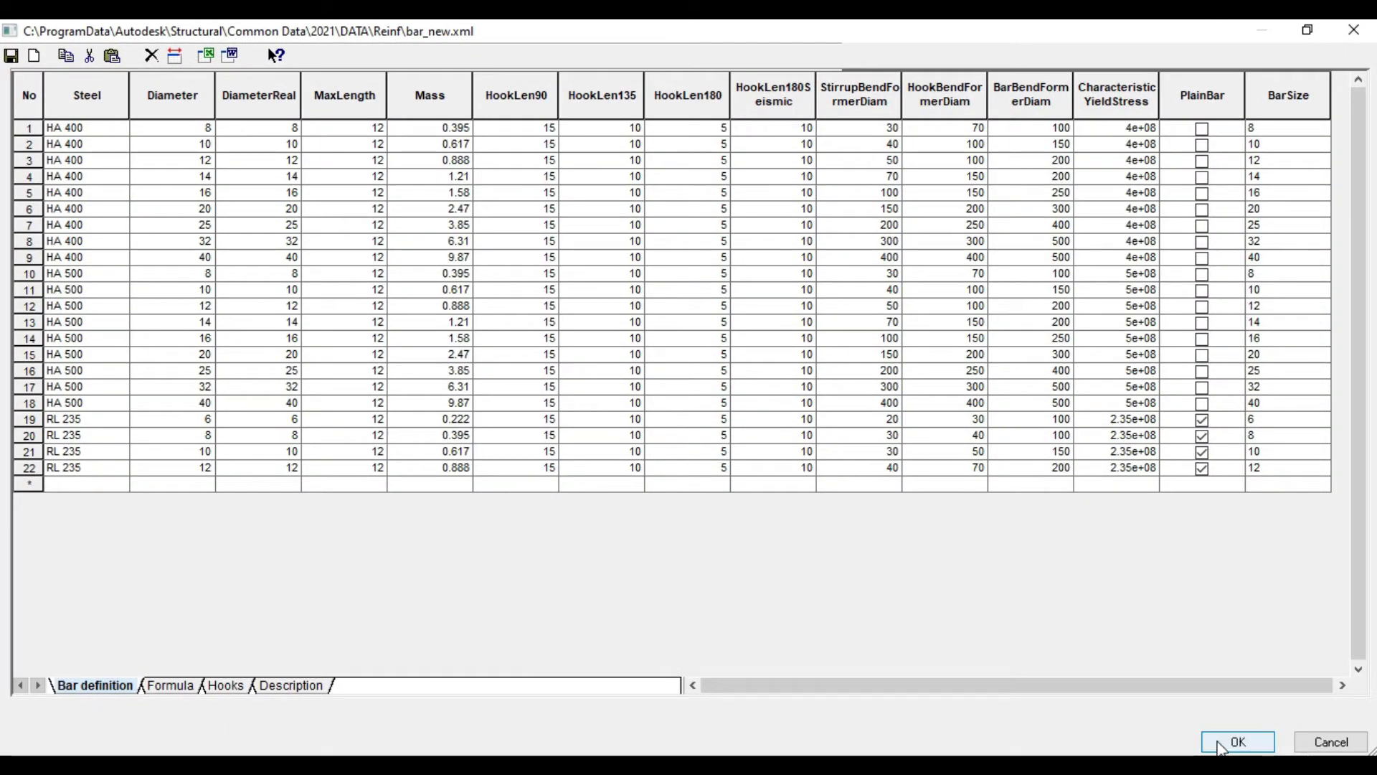
key(Return)
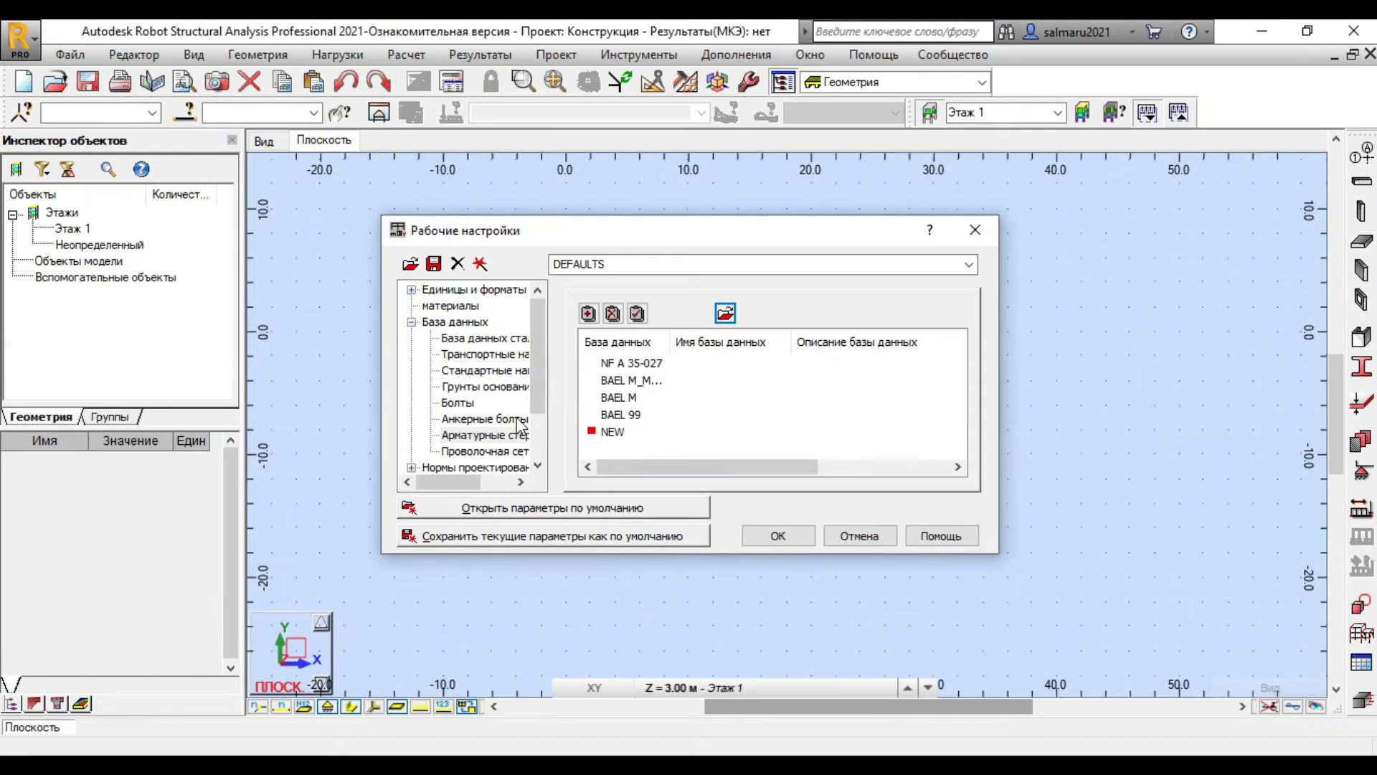
- Set the design codes to BAEL 91 mod. 99 for reinforced concrete and DTU 13.12 for geotechnics
scroll(529, 380, down, 1)
click(492, 422)
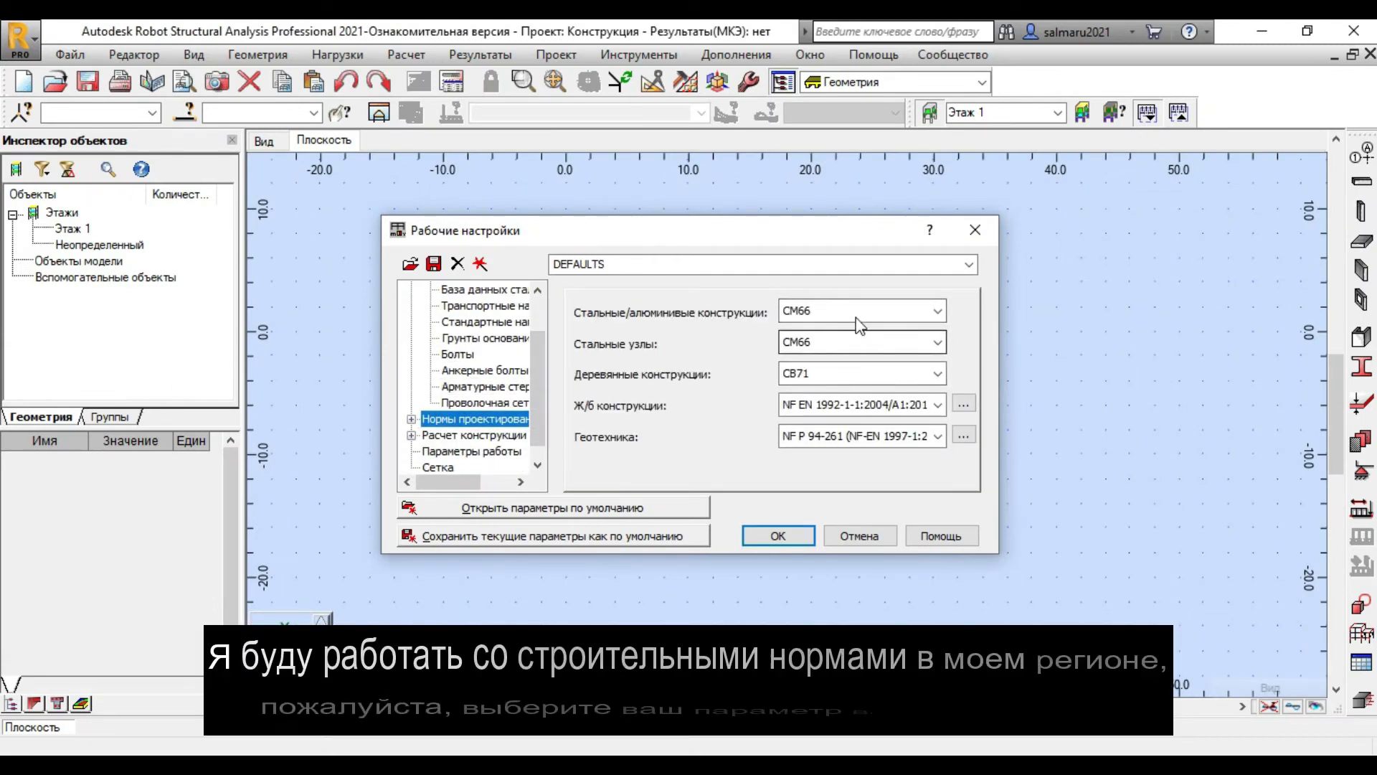
click(937, 405)
click(925, 443)
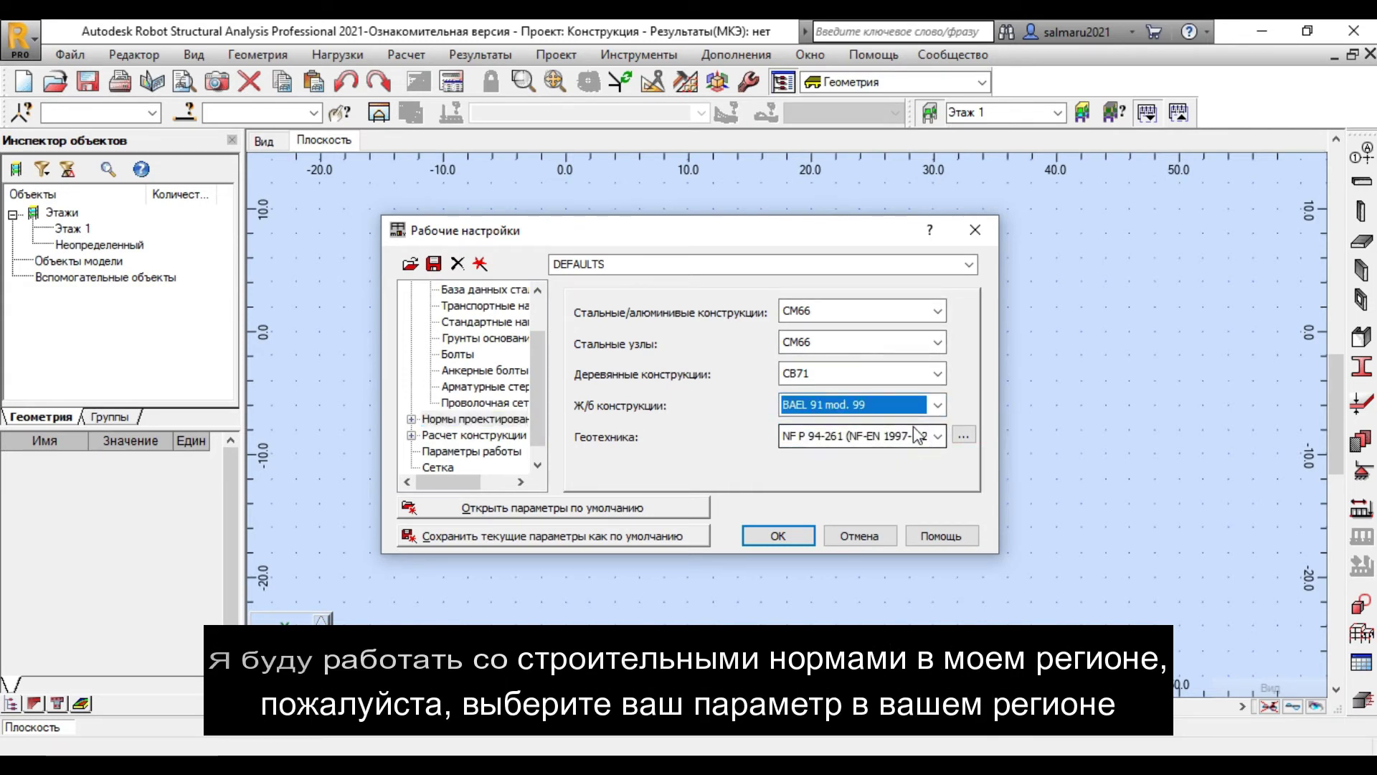
click(938, 436)
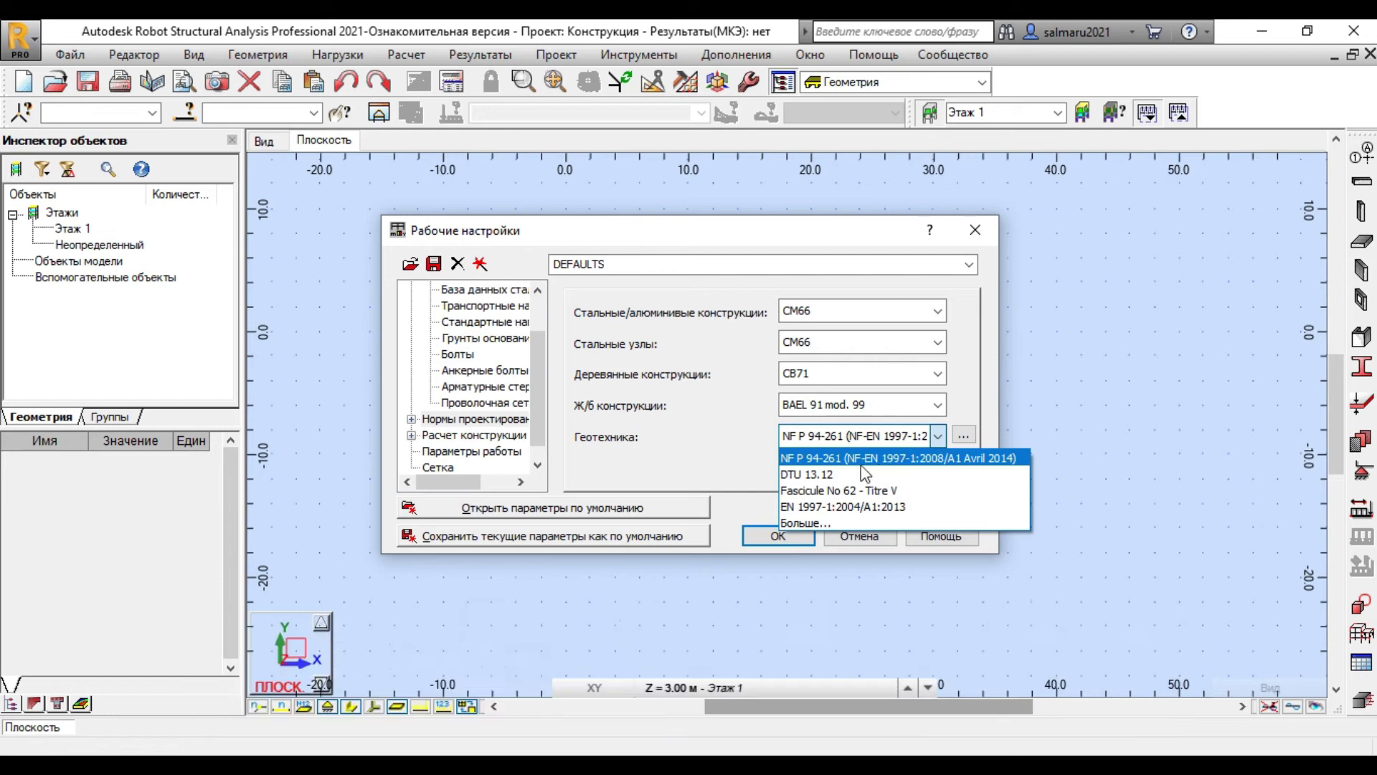
click(839, 472)
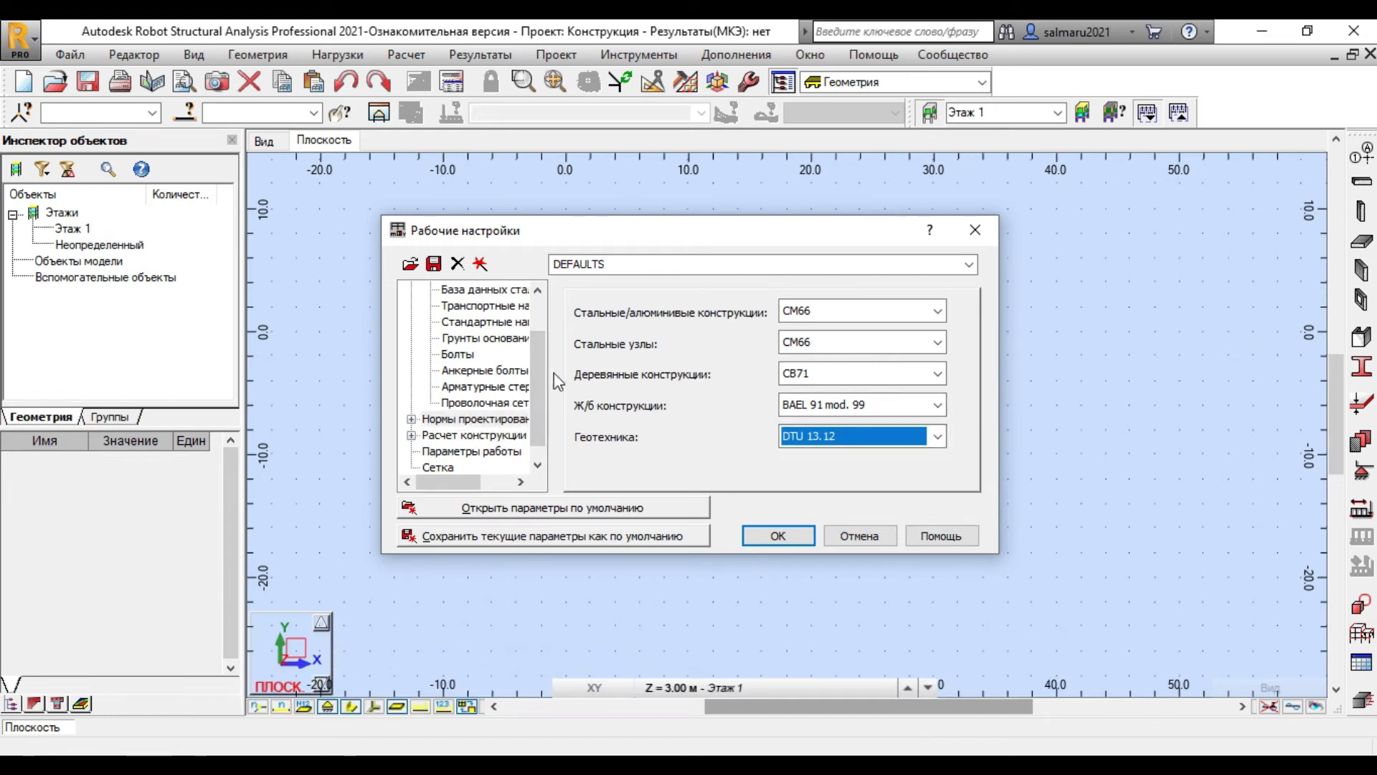
- Set the load codes to NV65 Maroc for snow and wind and R.P.S. 2011 for seismic loads
double_click(418, 422)
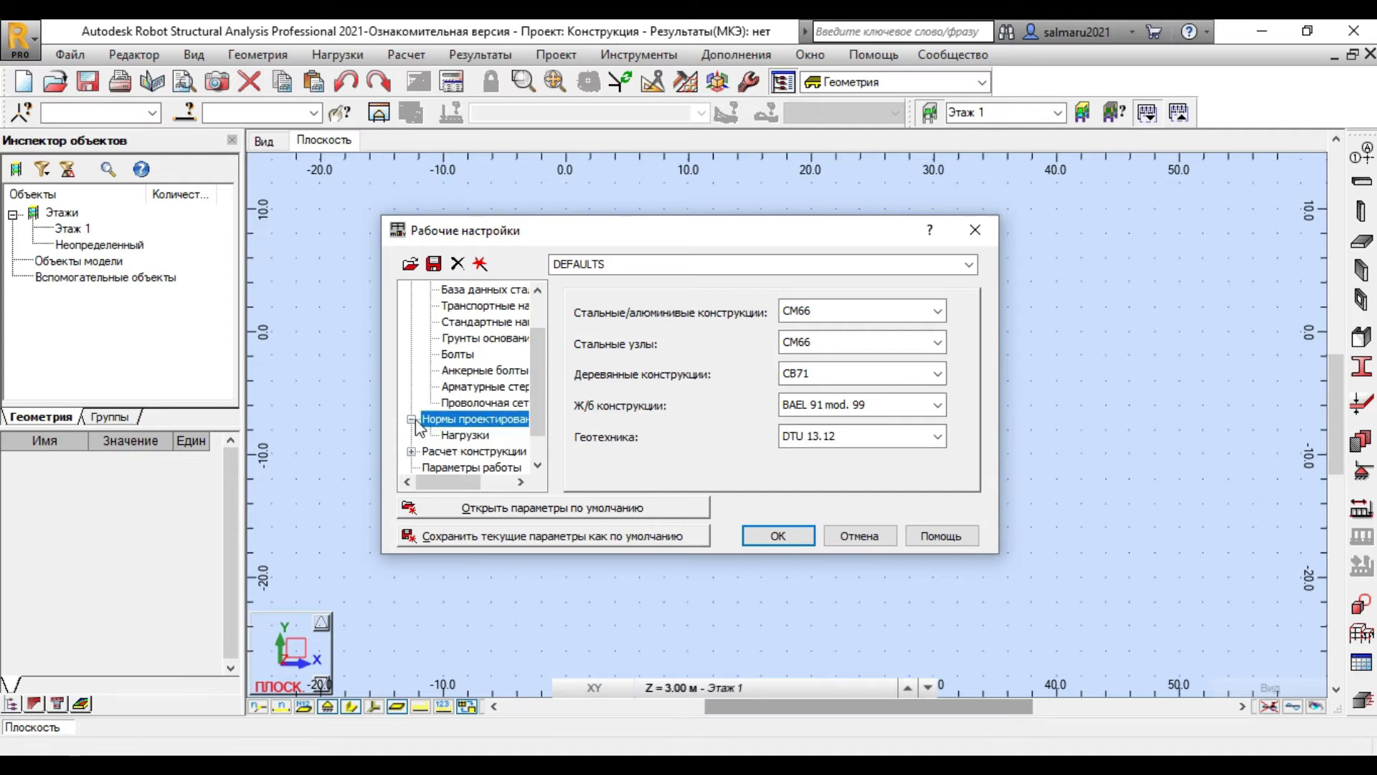
click(474, 435)
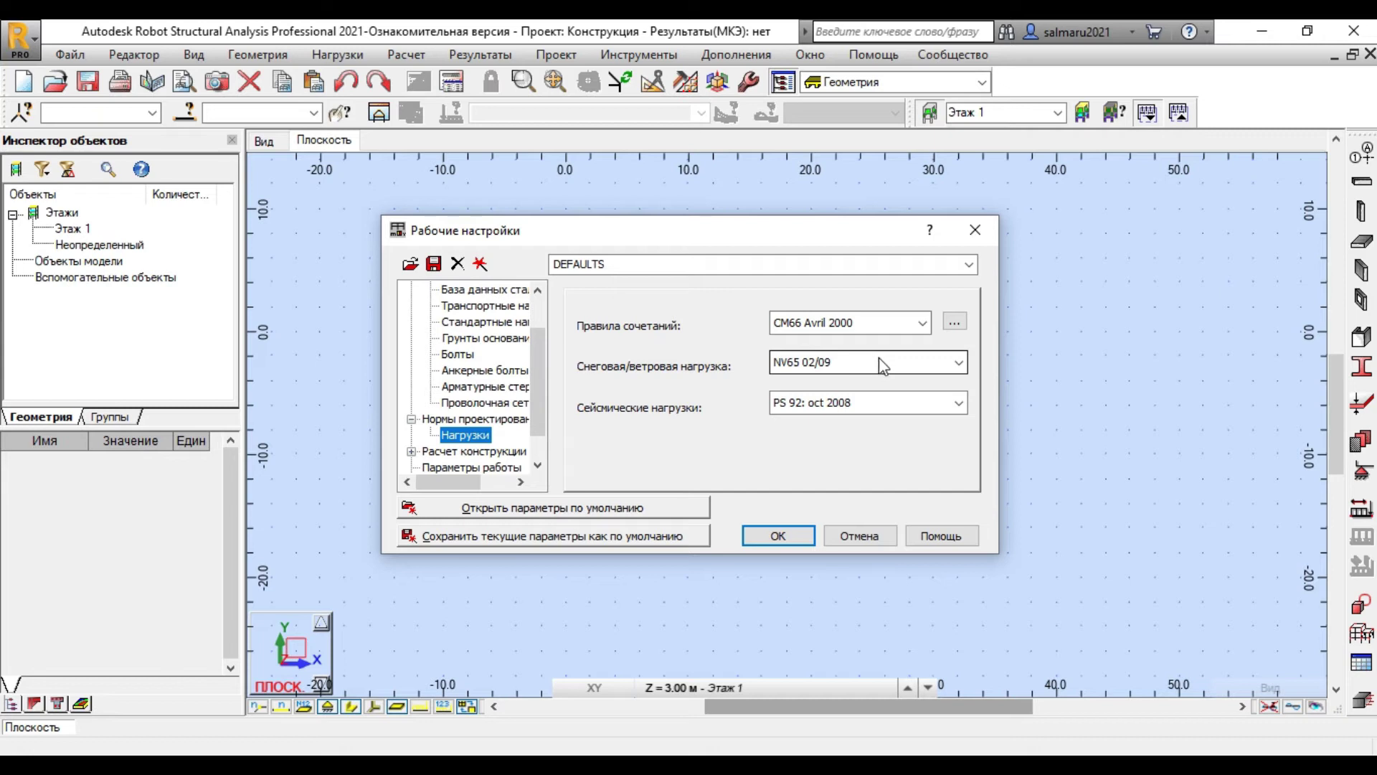
click(890, 360)
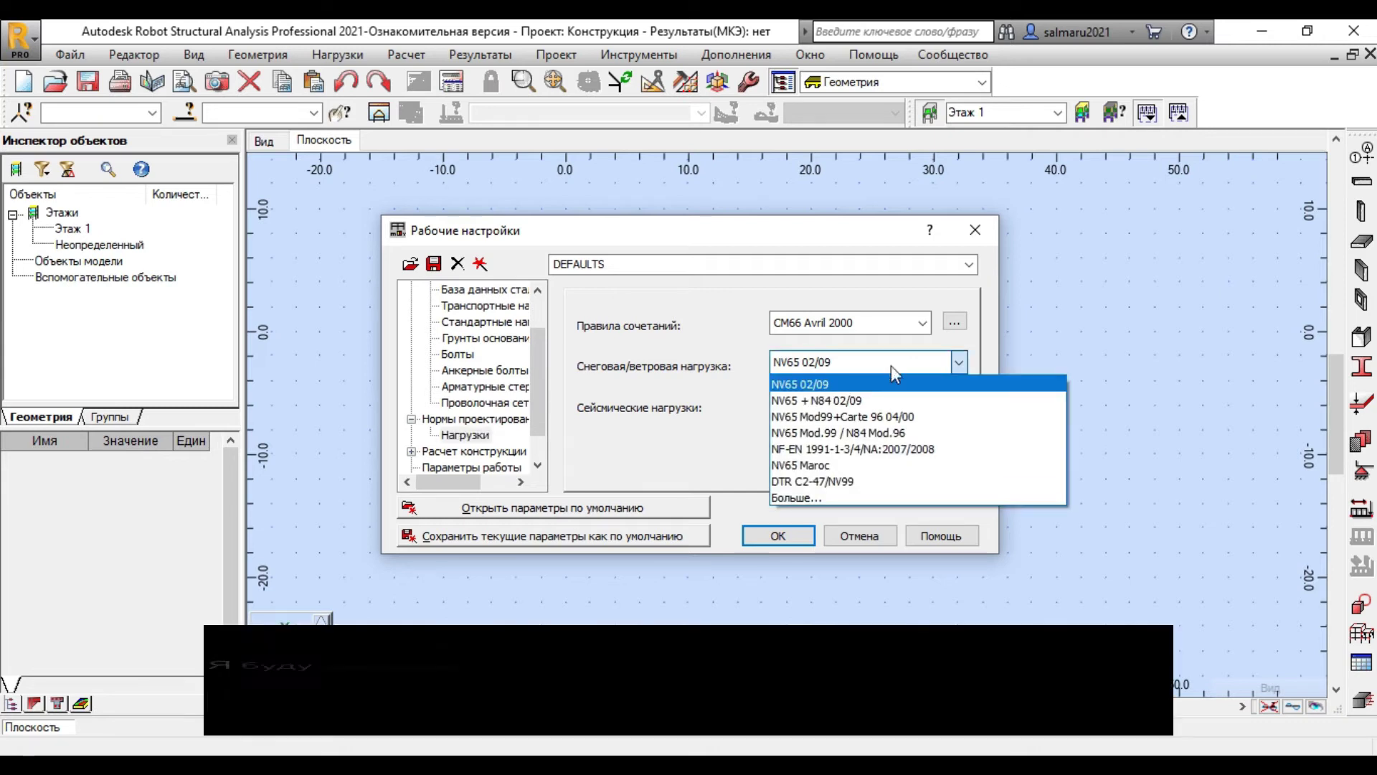
click(845, 463)
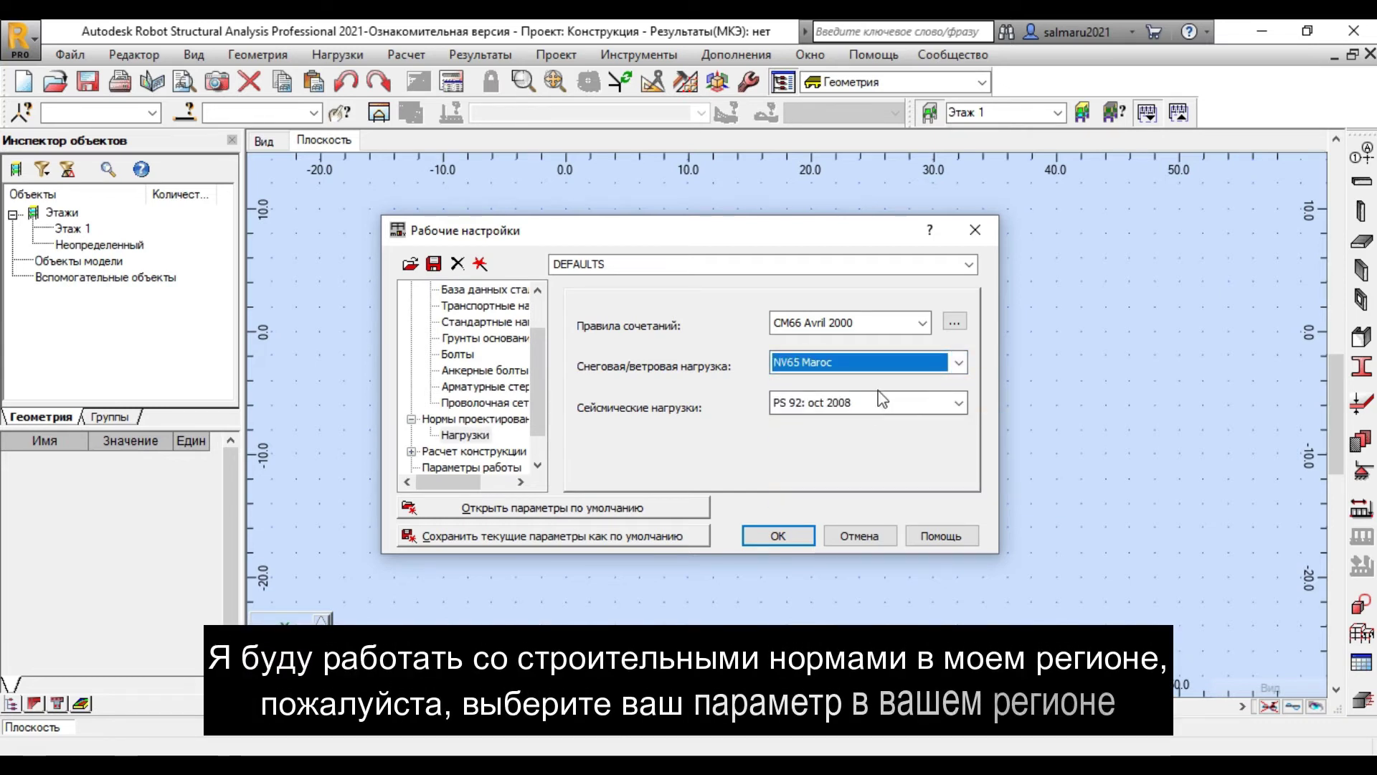
click(960, 403)
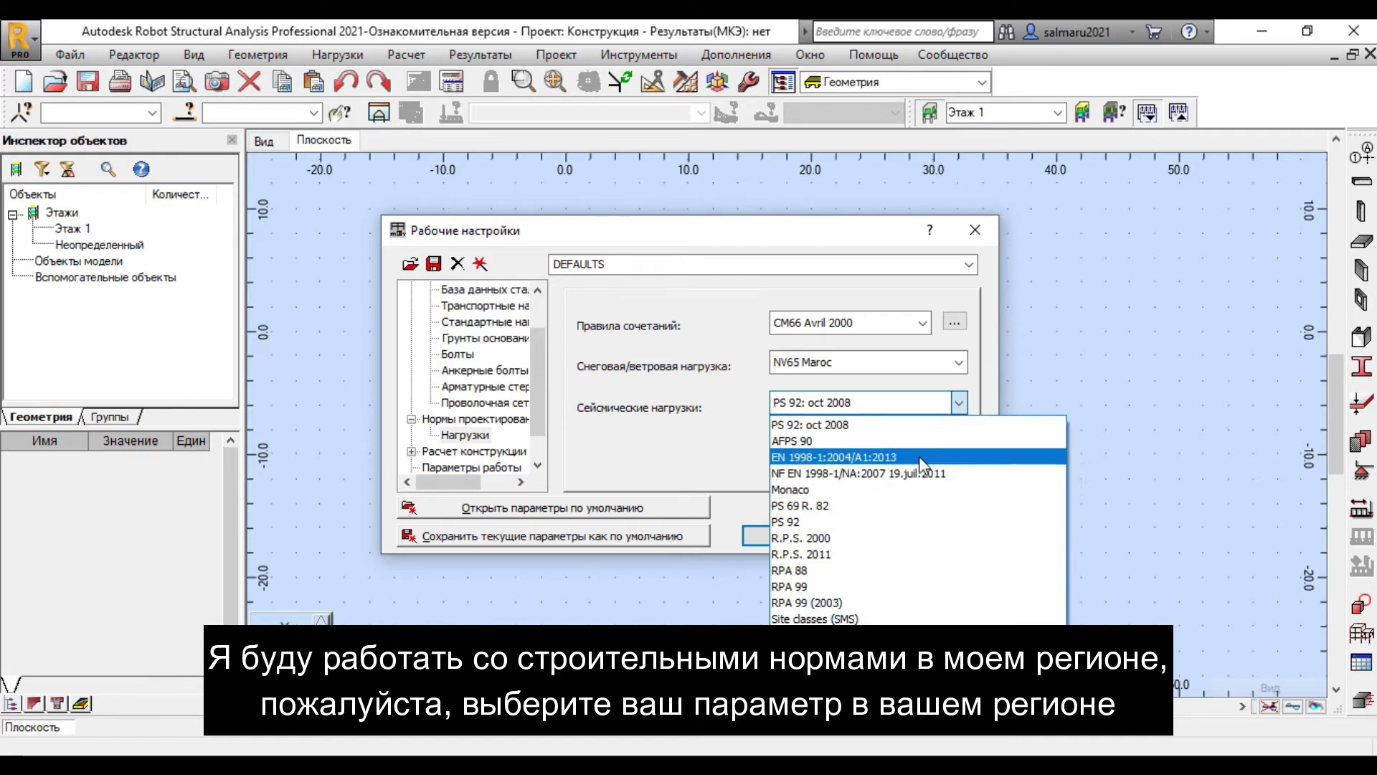
click(859, 553)
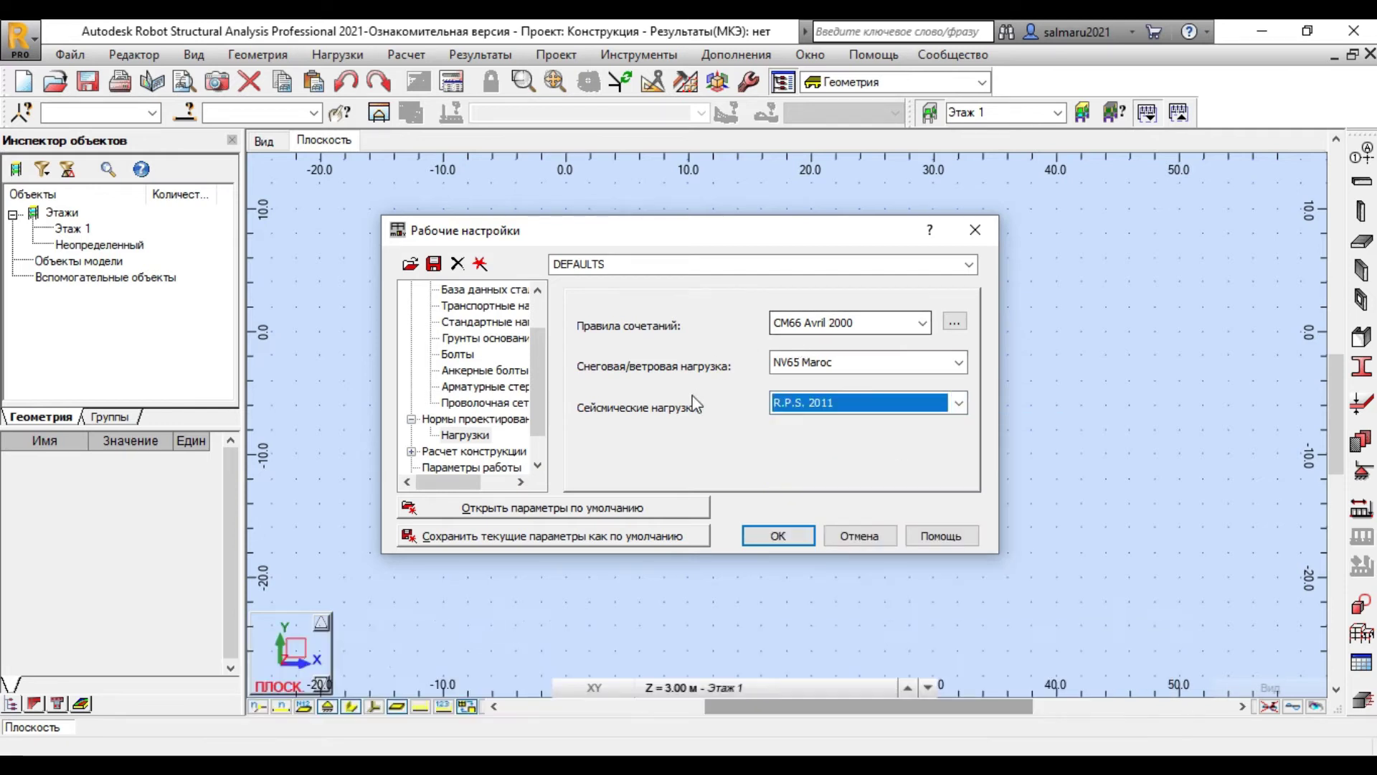
scroll(544, 390, down, 1)
scroll(543, 390, down, 1)
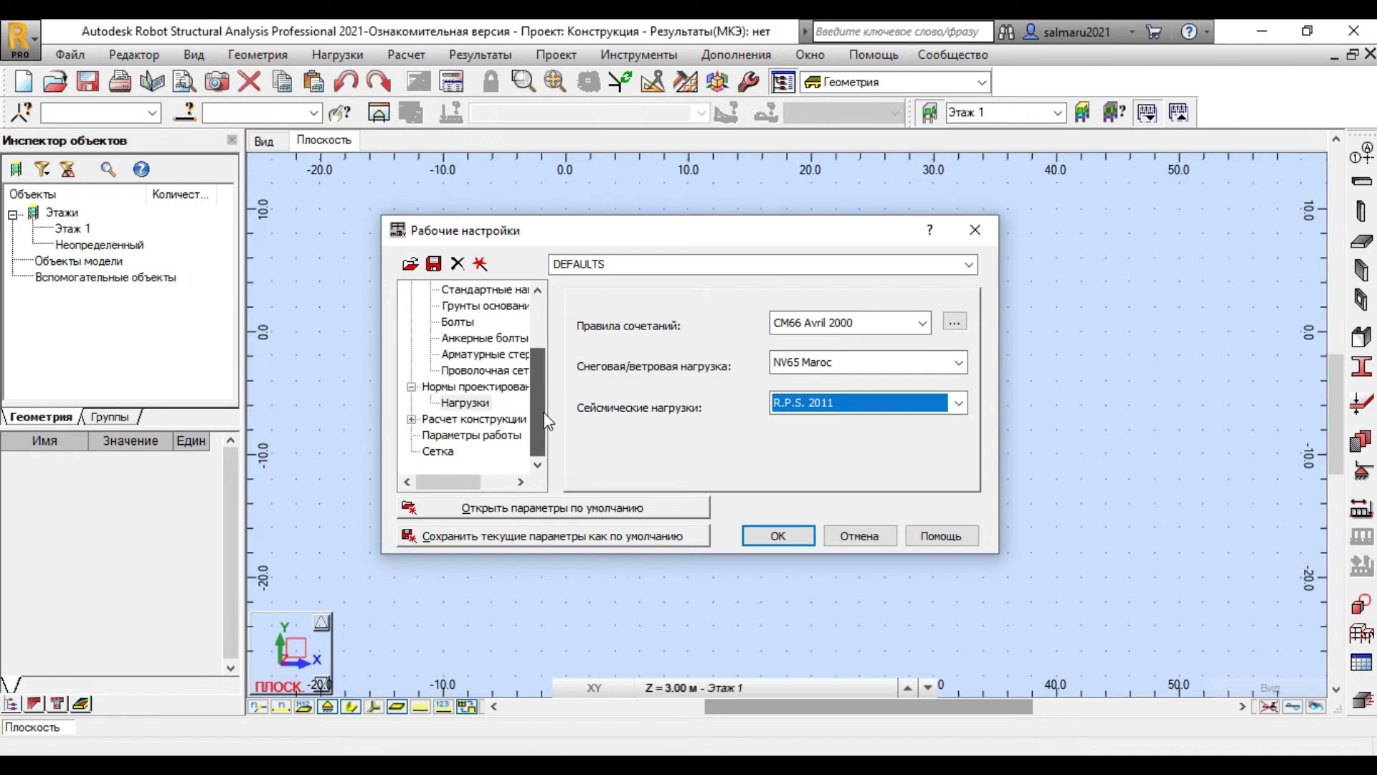
- Set the default mesh generation for all plates to automatic instead of by element size, then accept the job preferences
click(465, 403)
click(439, 451)
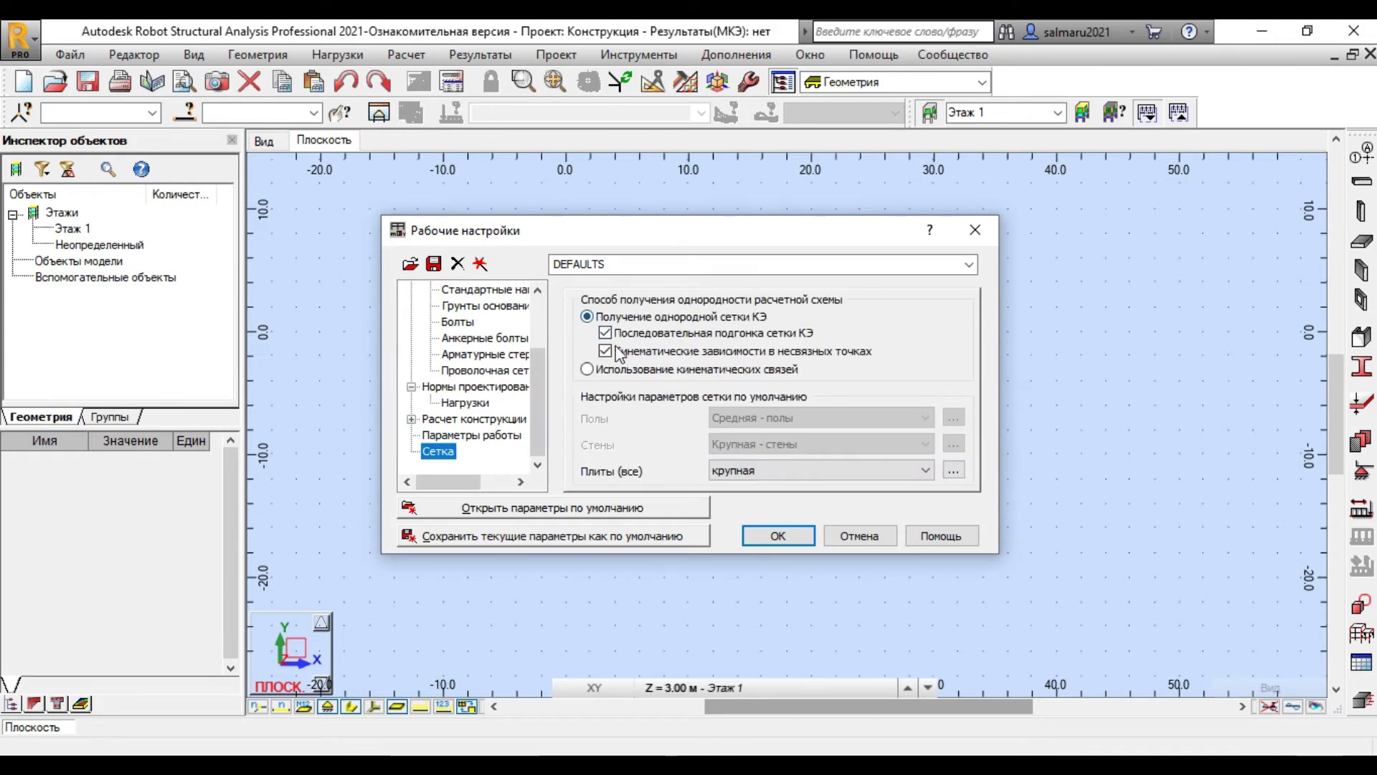
click(954, 470)
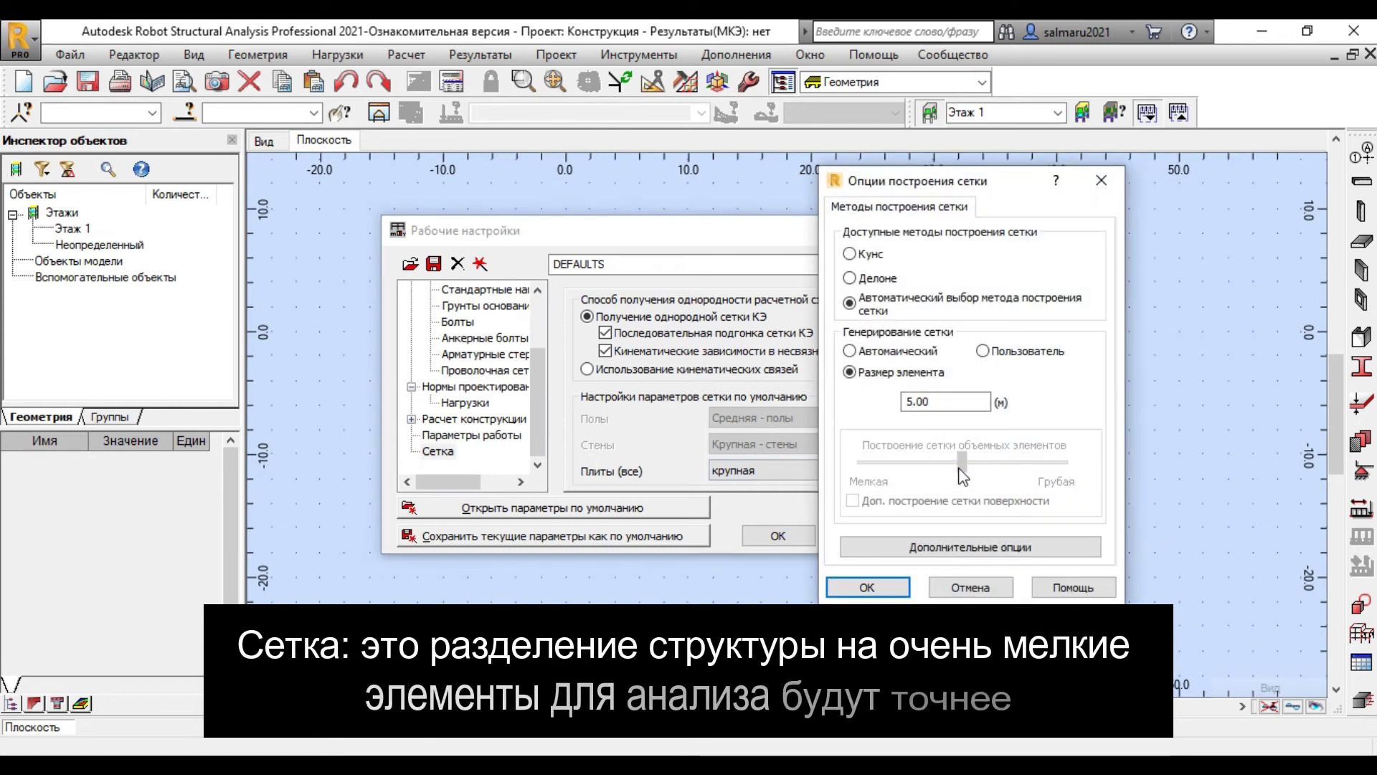
click(849, 350)
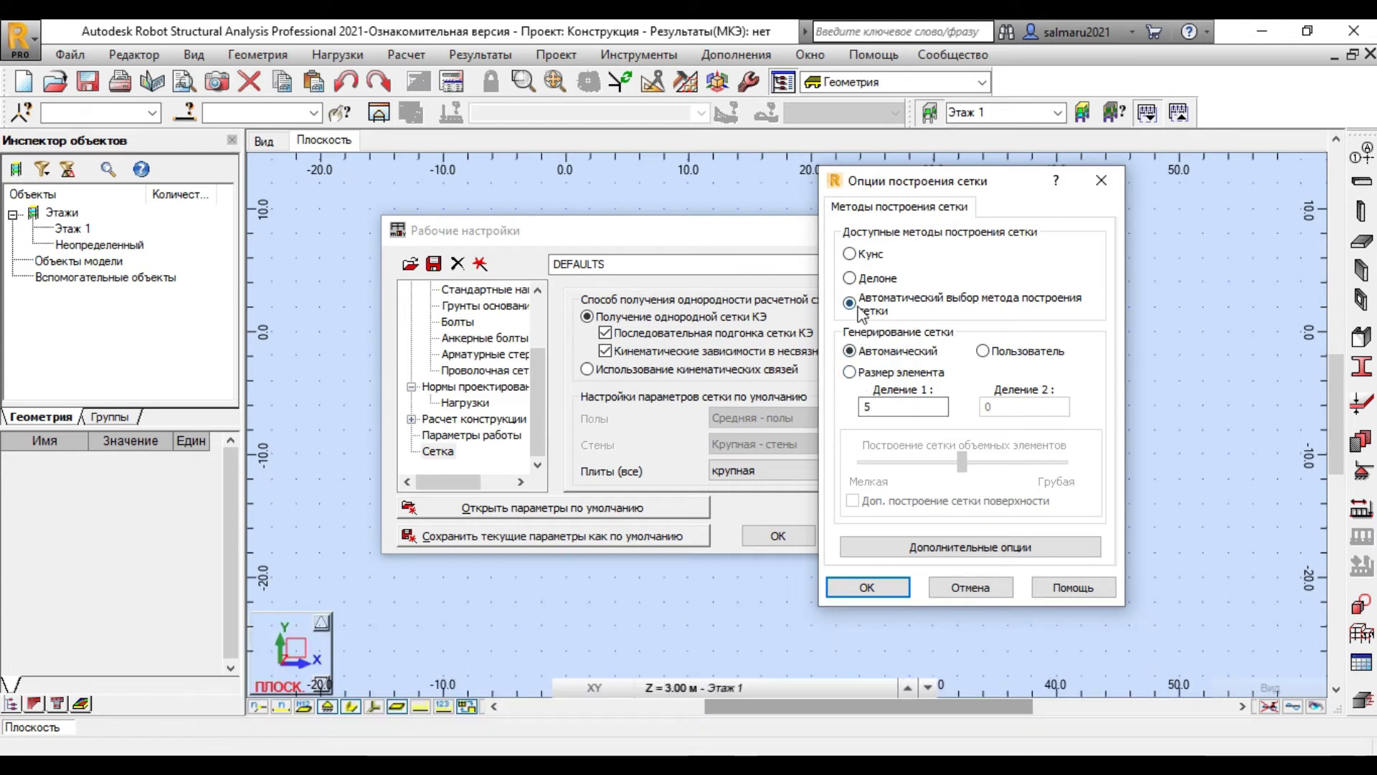
click(889, 586)
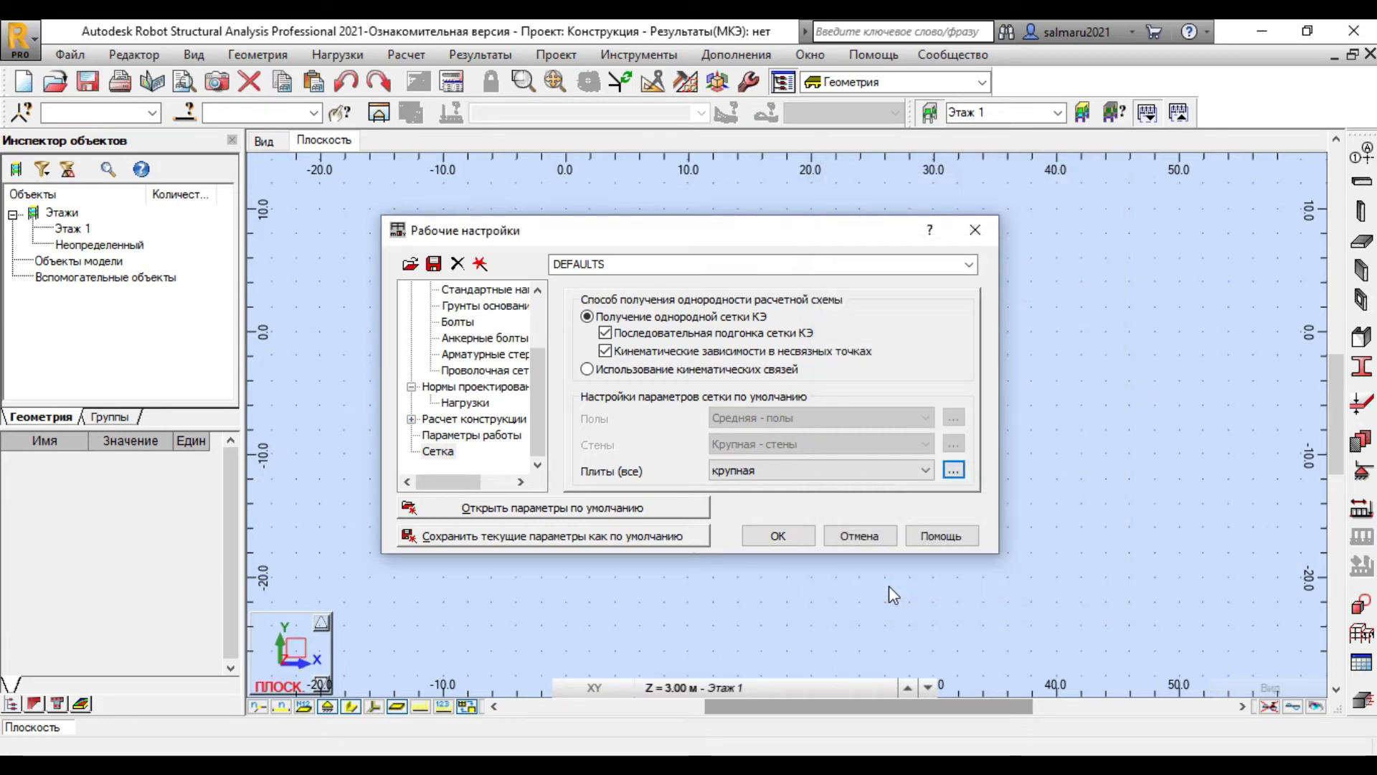
click(797, 535)
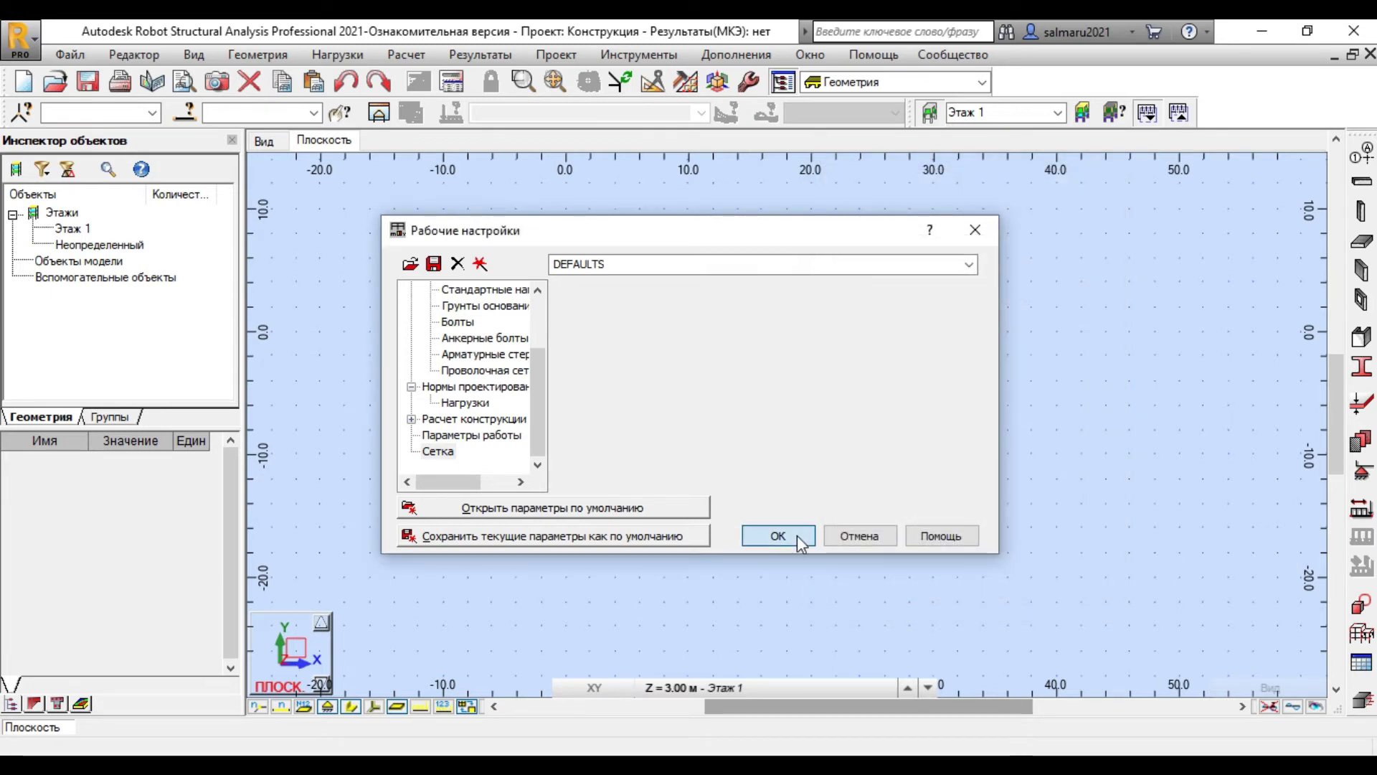
- Reopen the job preferences and examine the units and the steel and concrete definitions of the French material set
click(620, 58)
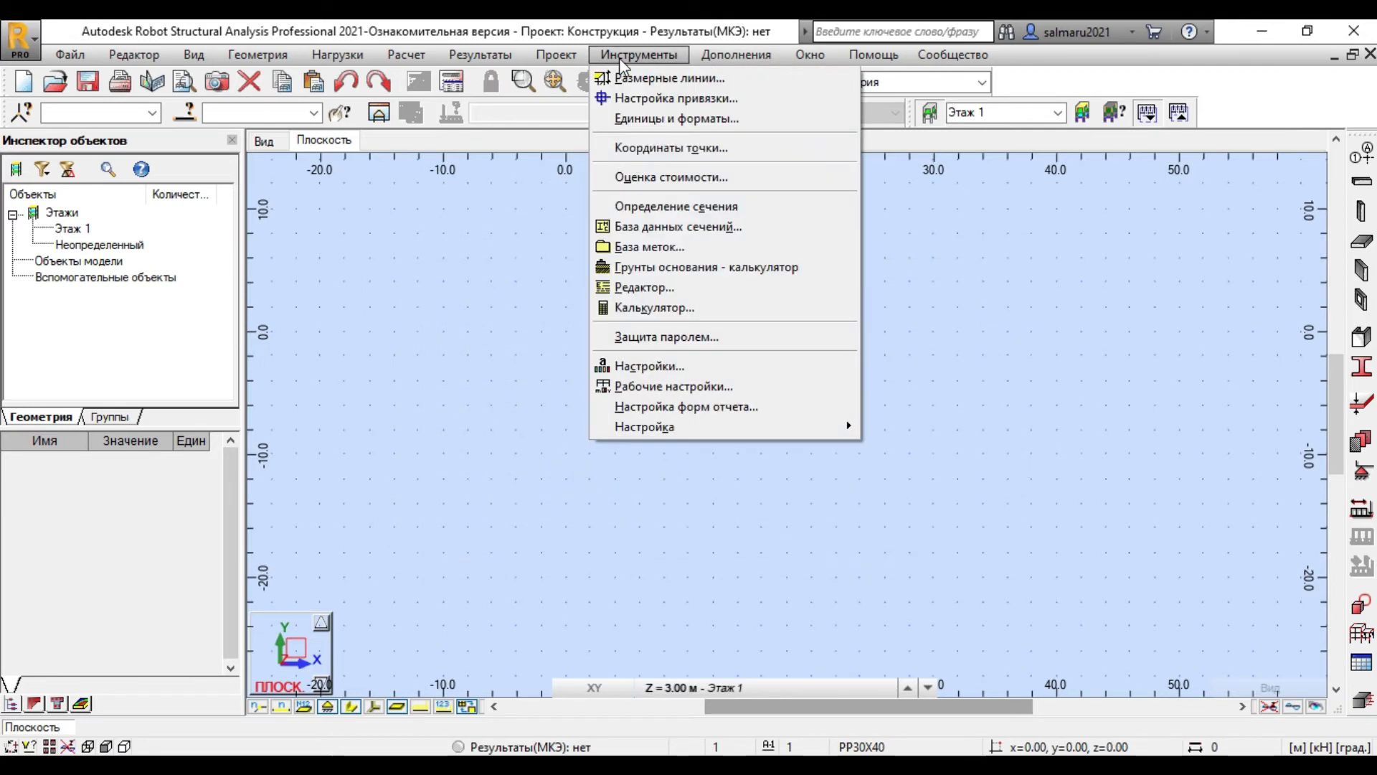
click(707, 385)
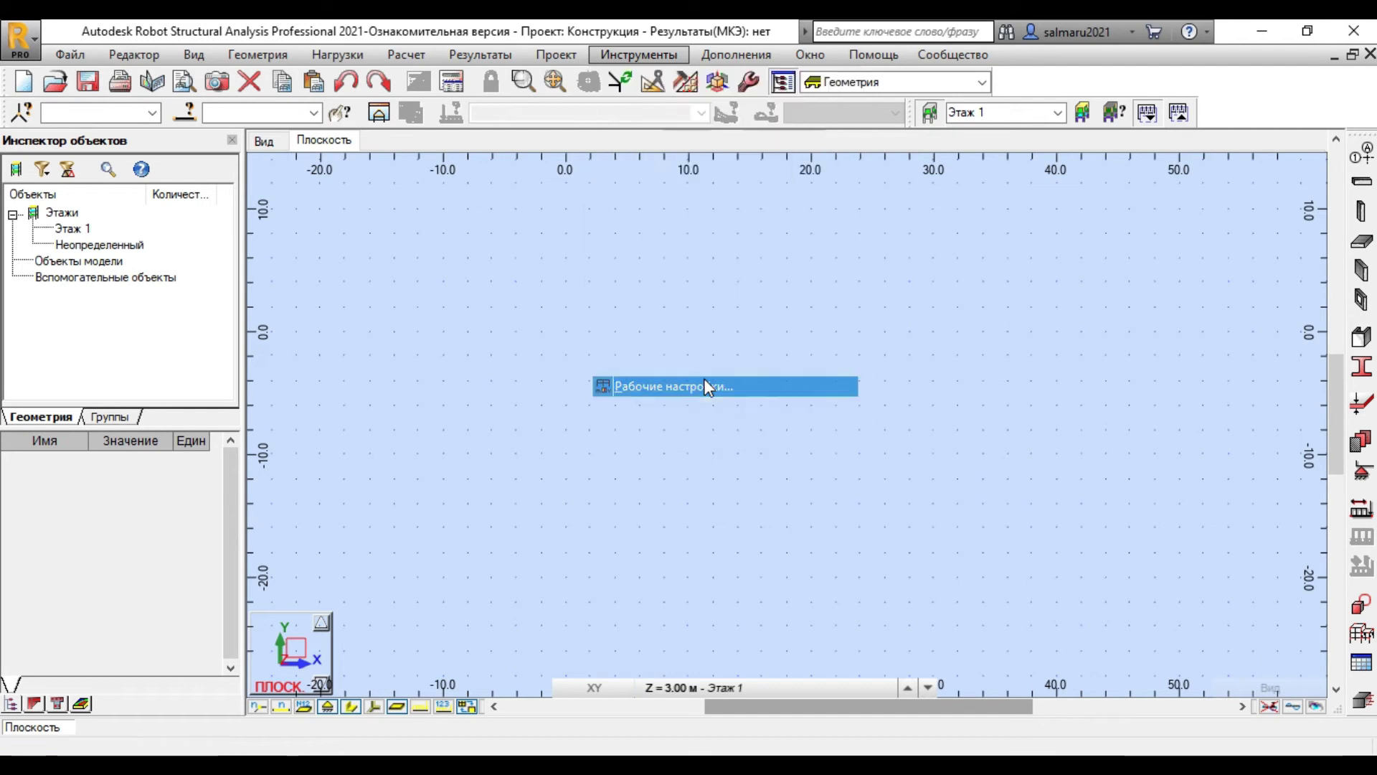
click(514, 290)
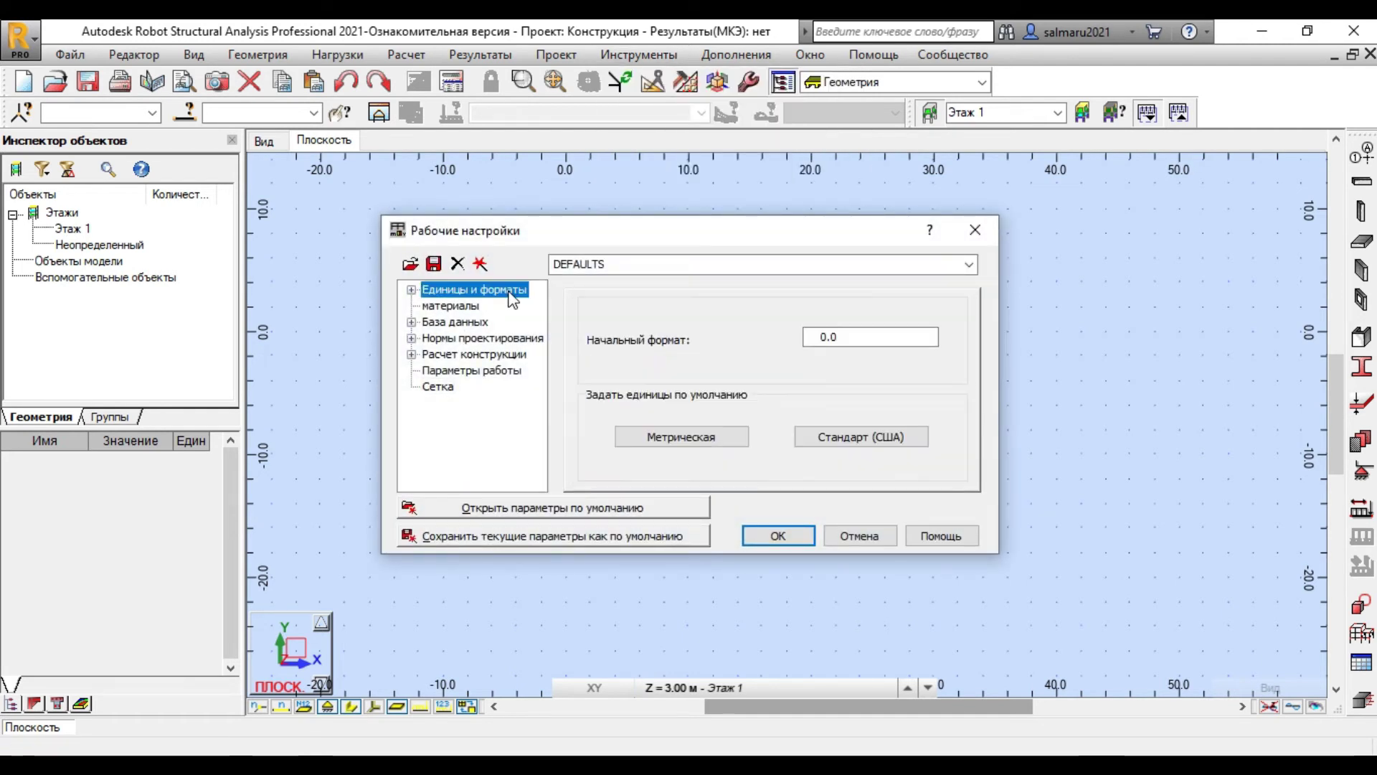
click(453, 307)
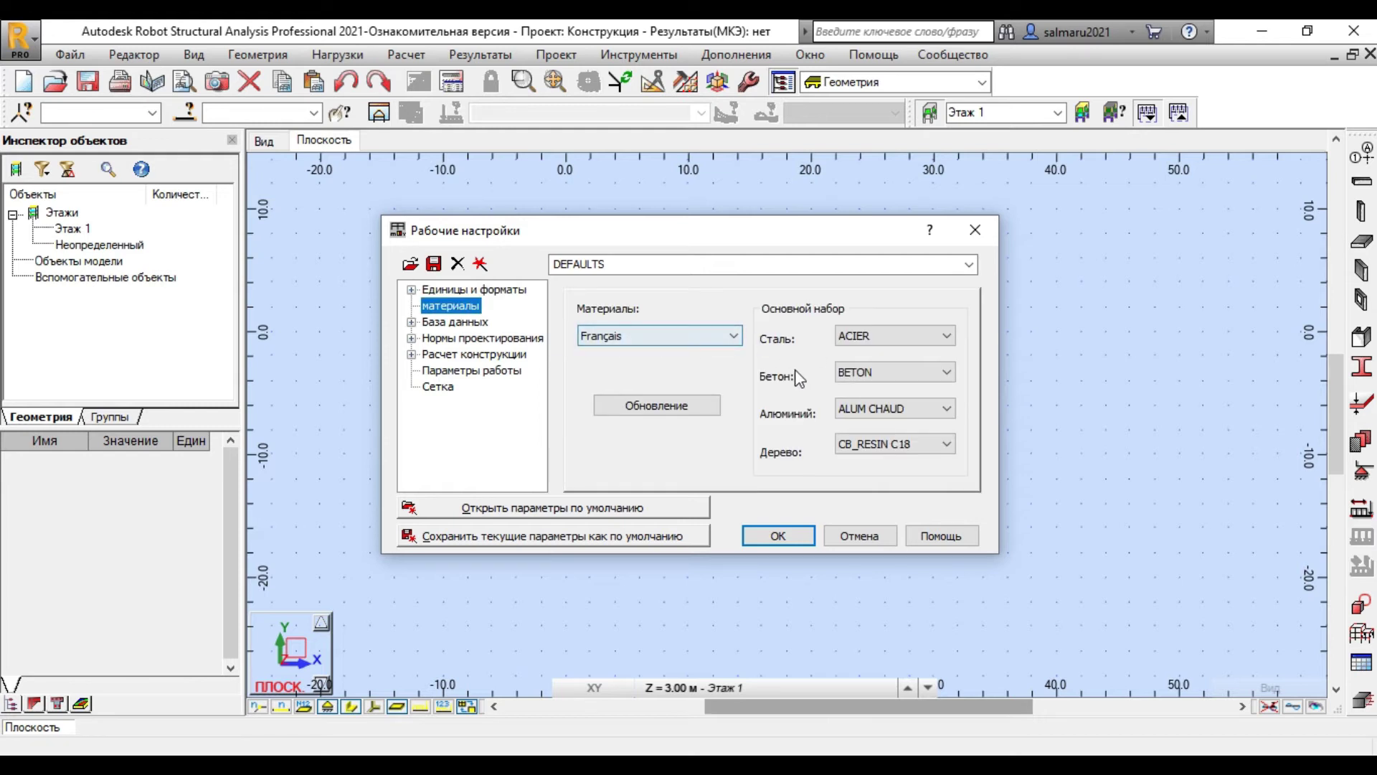
click(661, 405)
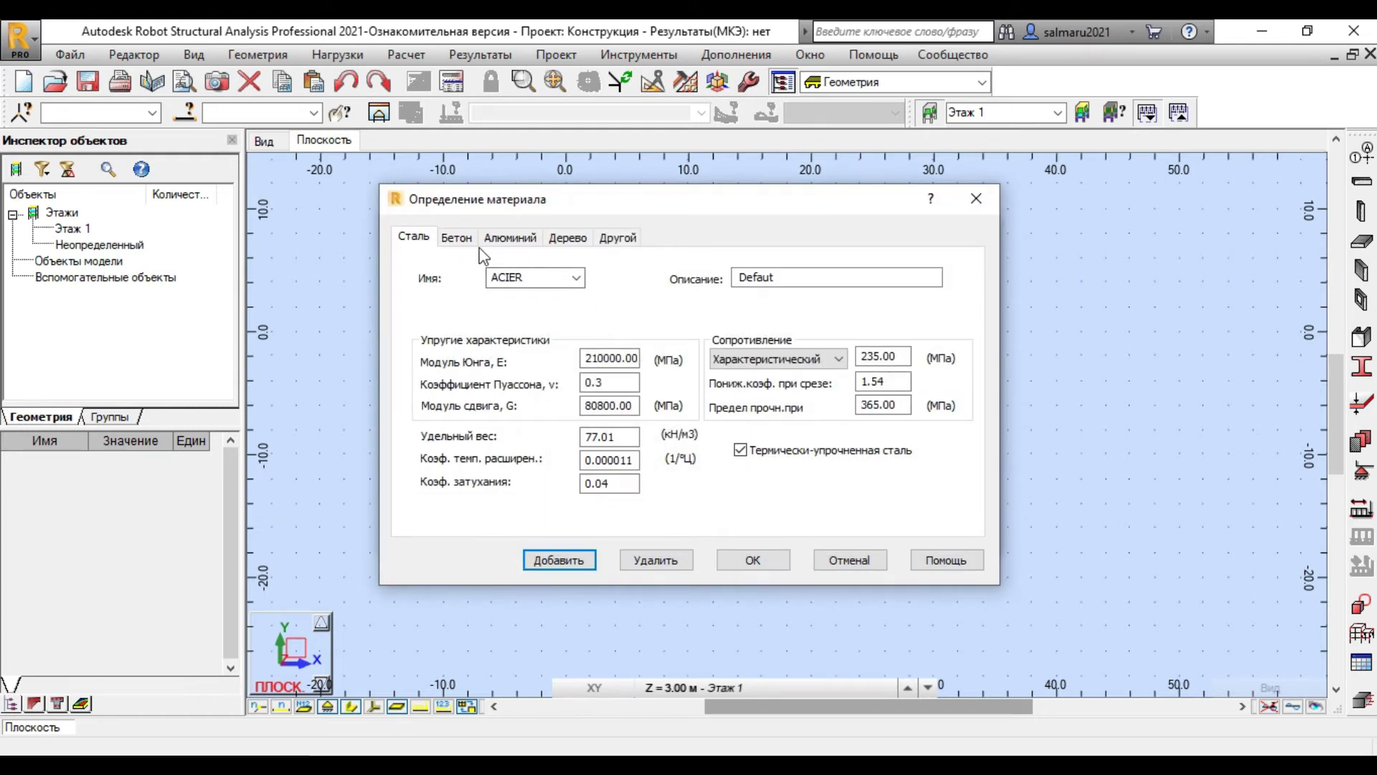
click(459, 238)
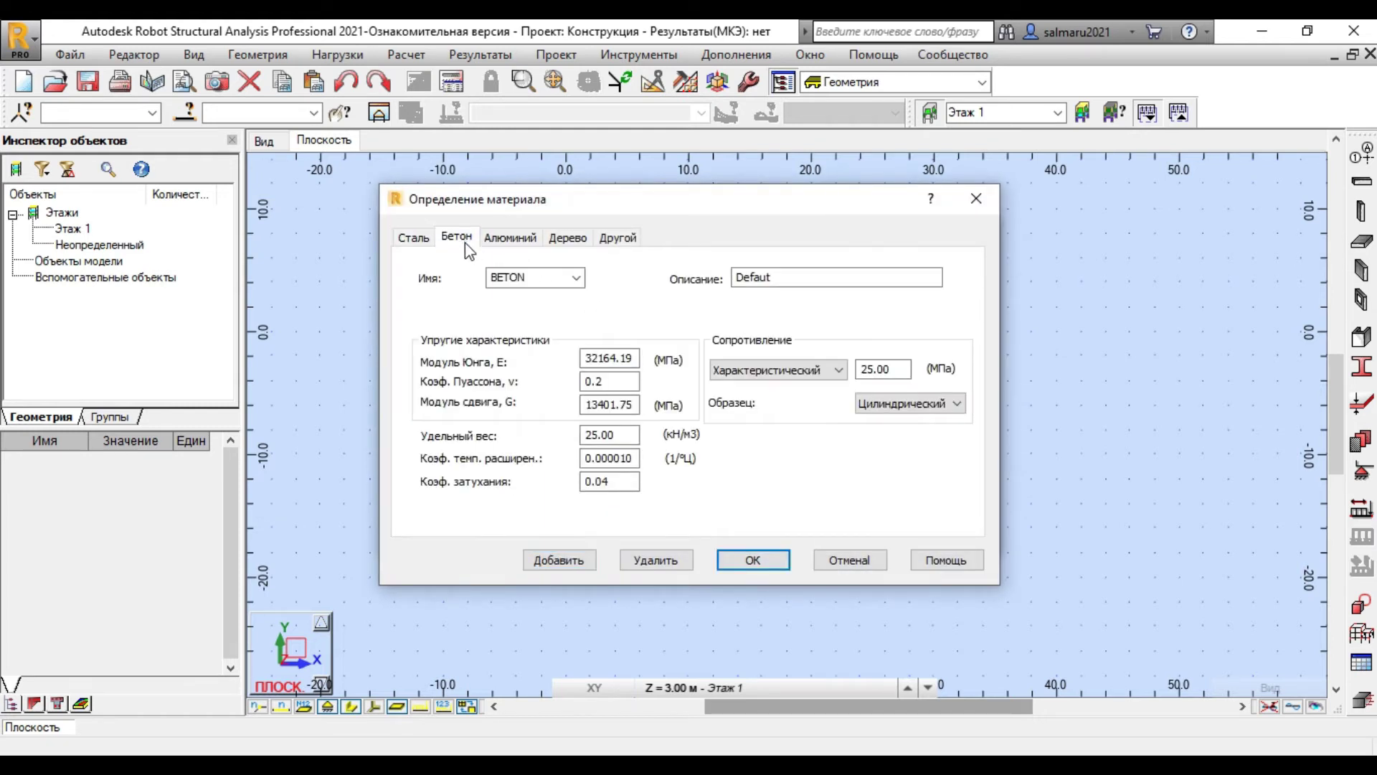
click(753, 558)
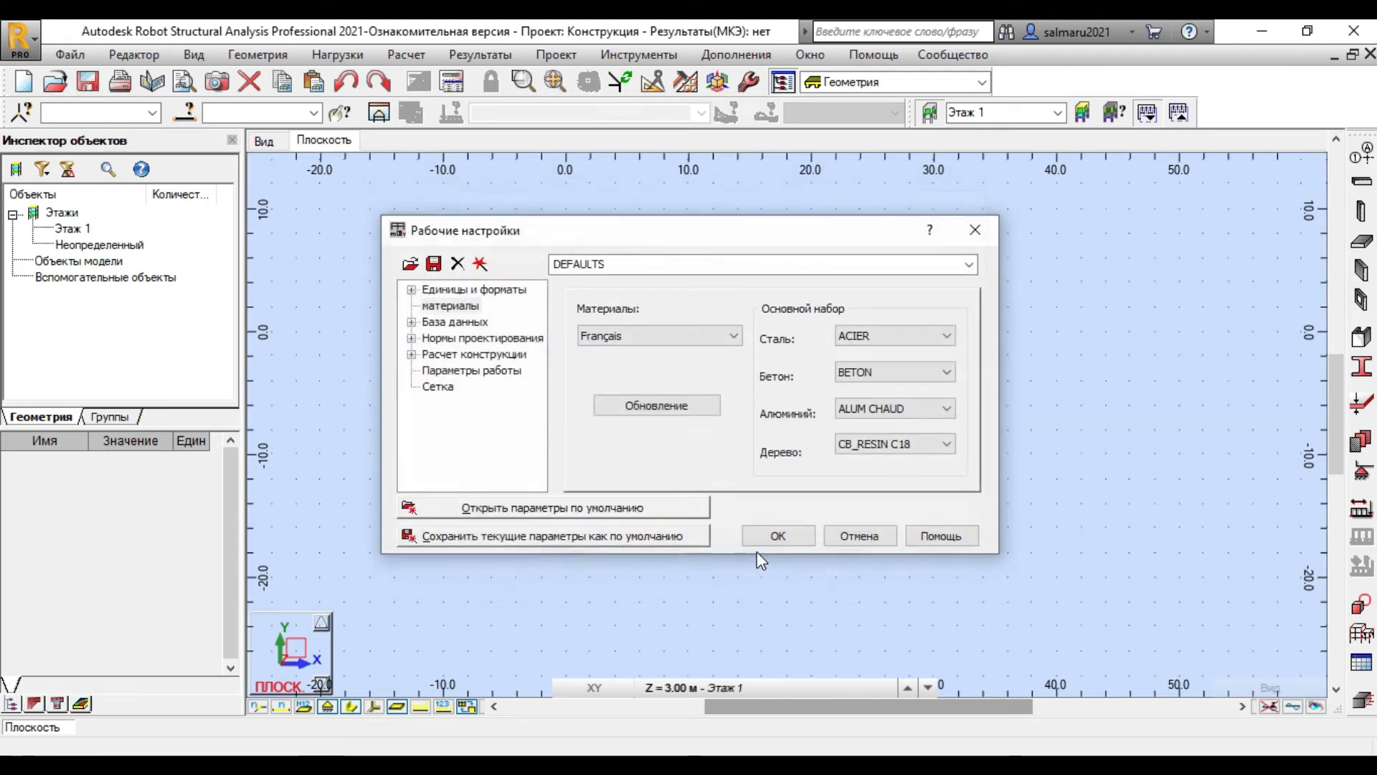
- Review the reinforcing bar databases, design codes, load codes and mesh settings, then close the job preferences with acceptance
click(435, 324)
click(411, 323)
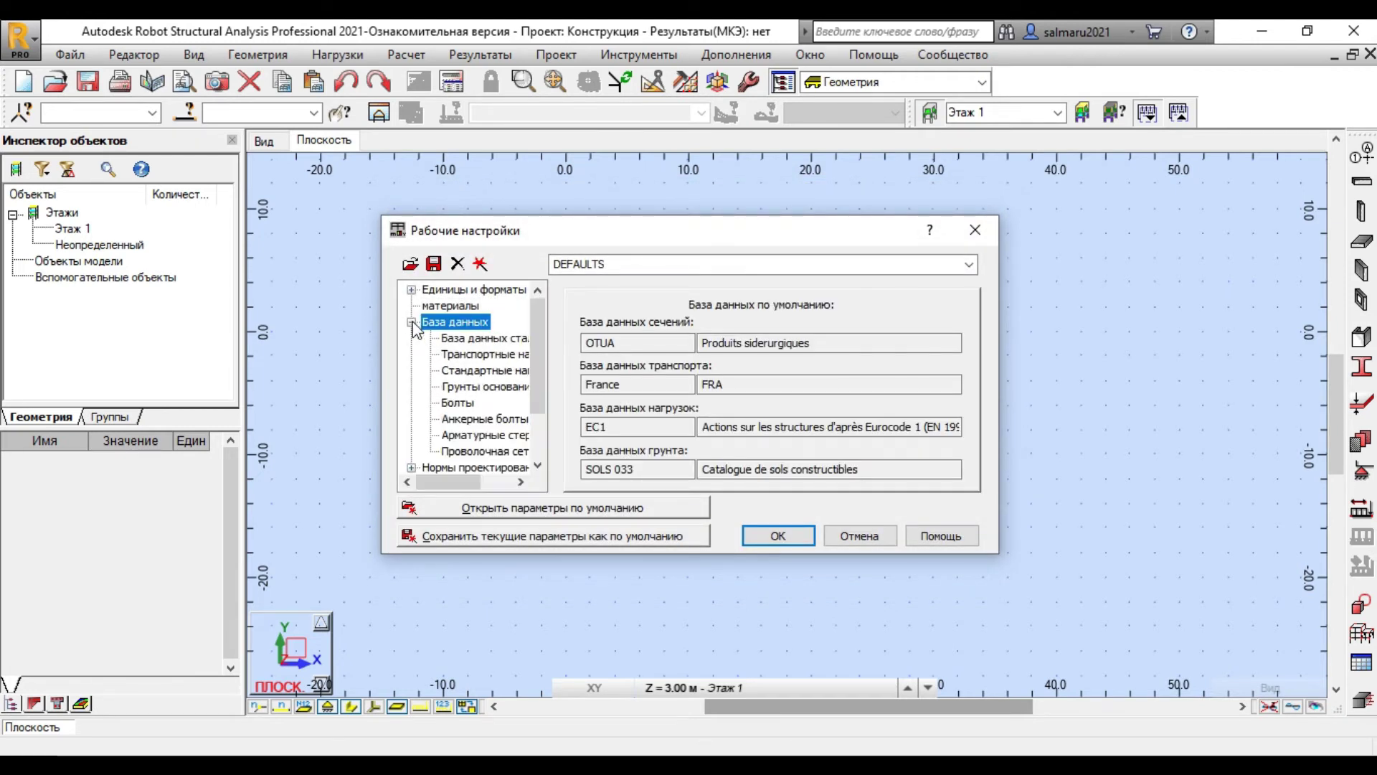
click(506, 438)
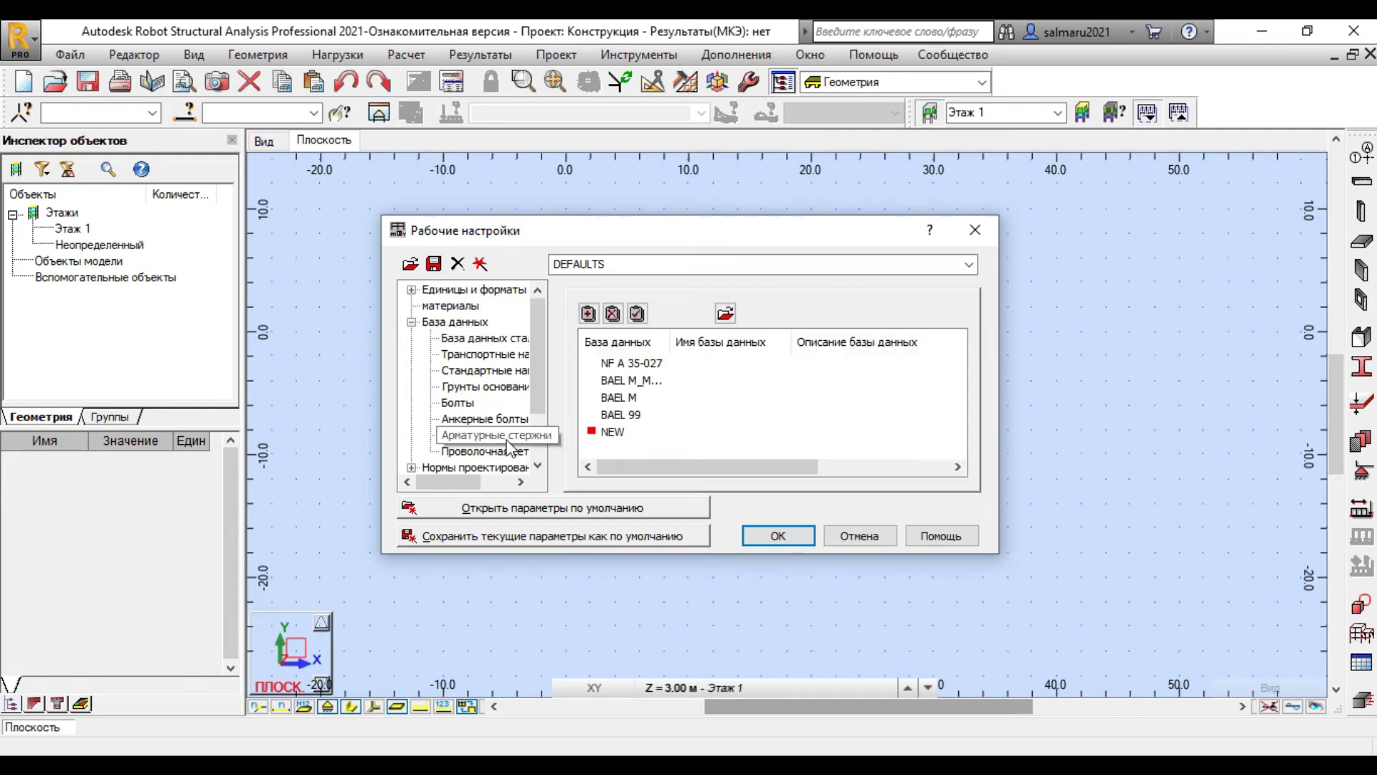
scroll(517, 427, down, 2)
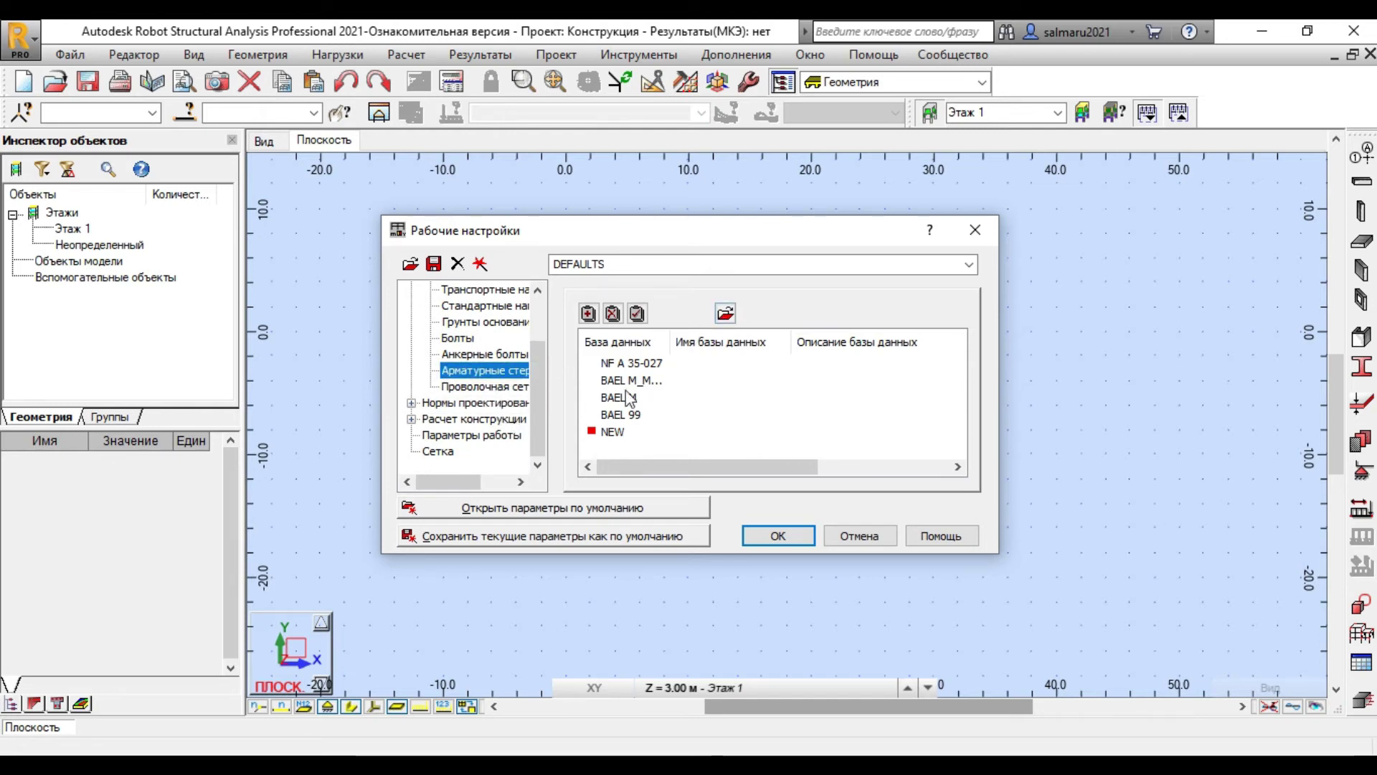
click(438, 403)
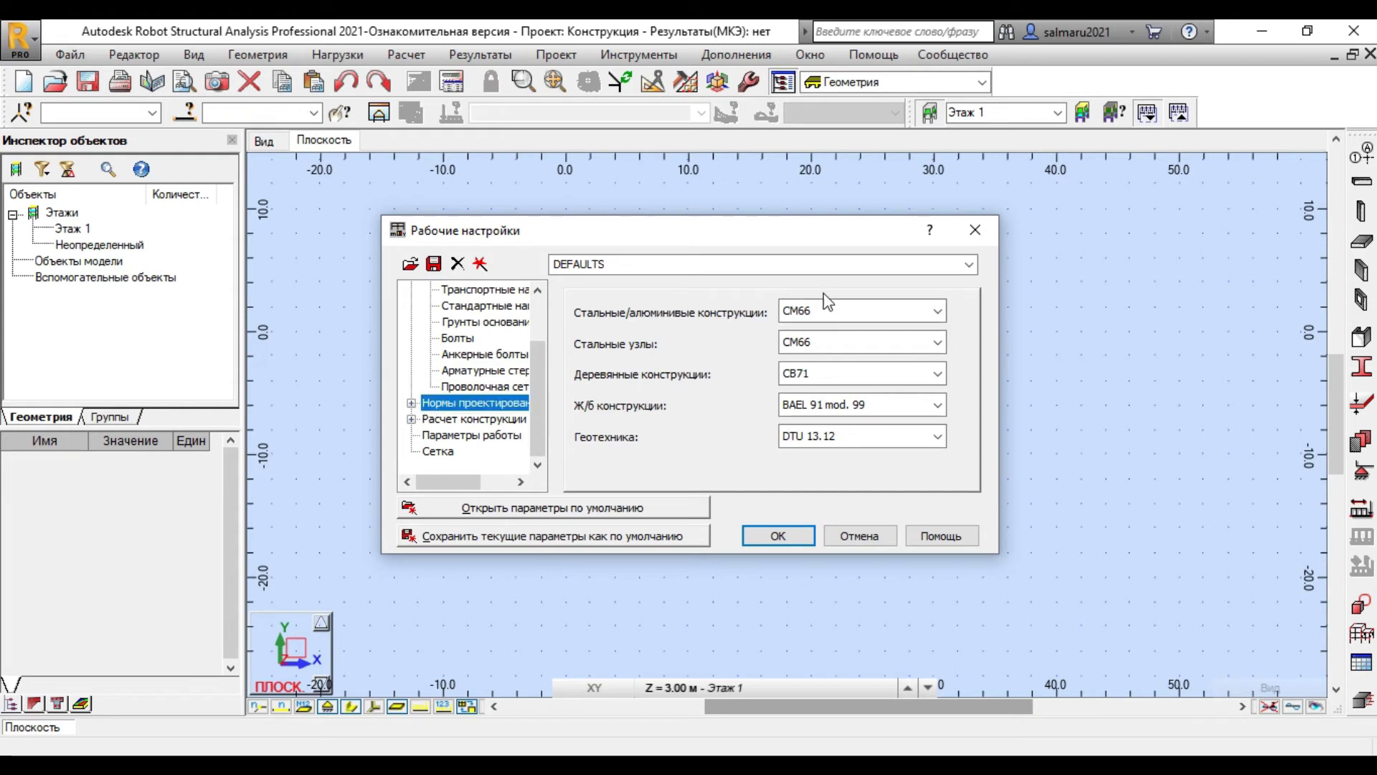
click(411, 402)
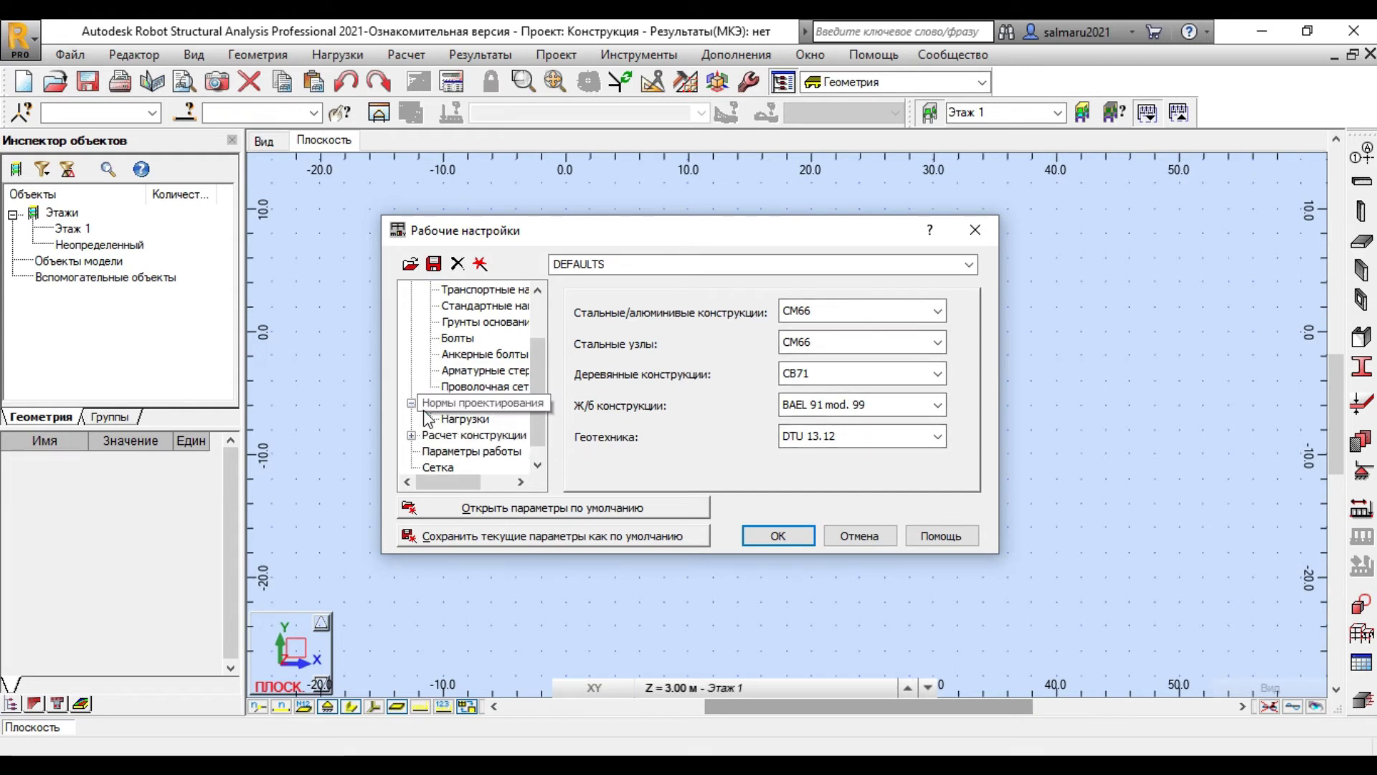
click(447, 420)
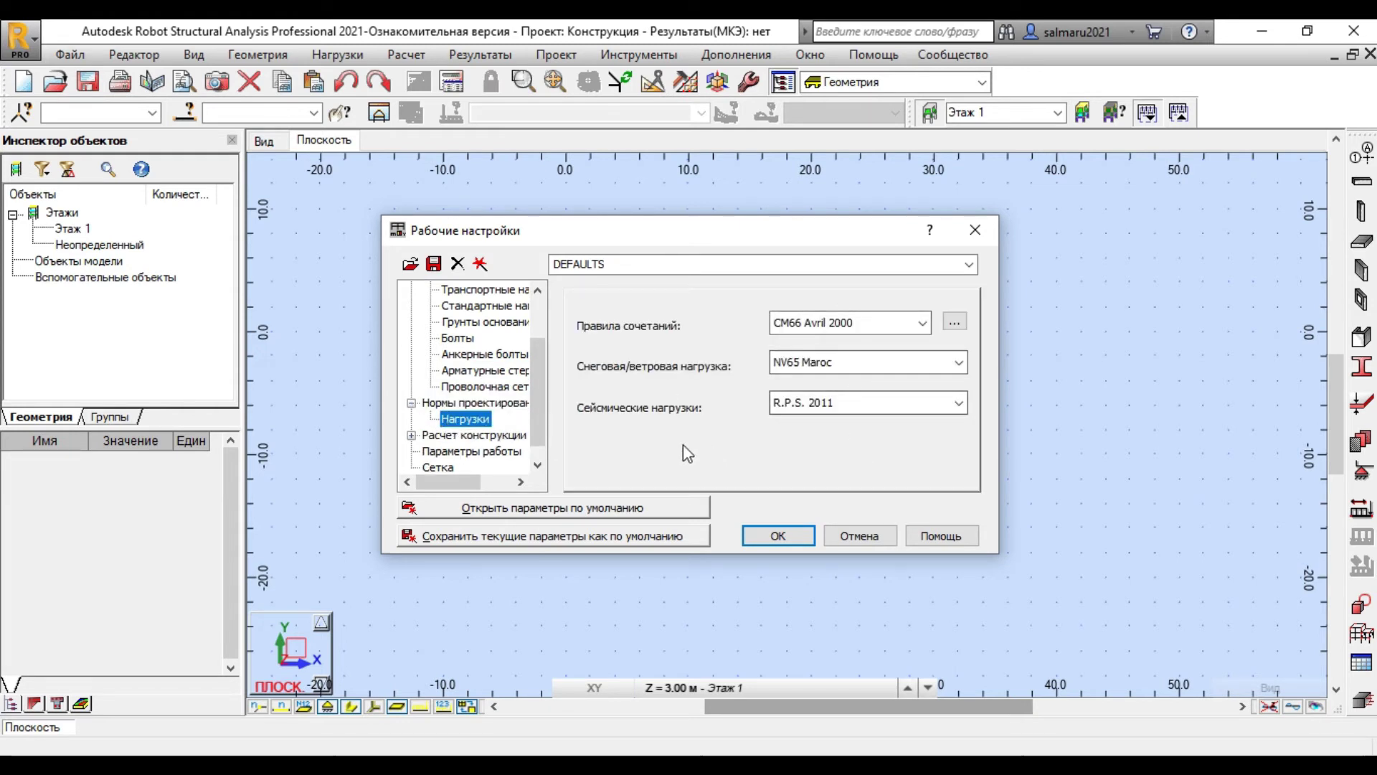
scroll(515, 446, down, 1)
click(445, 455)
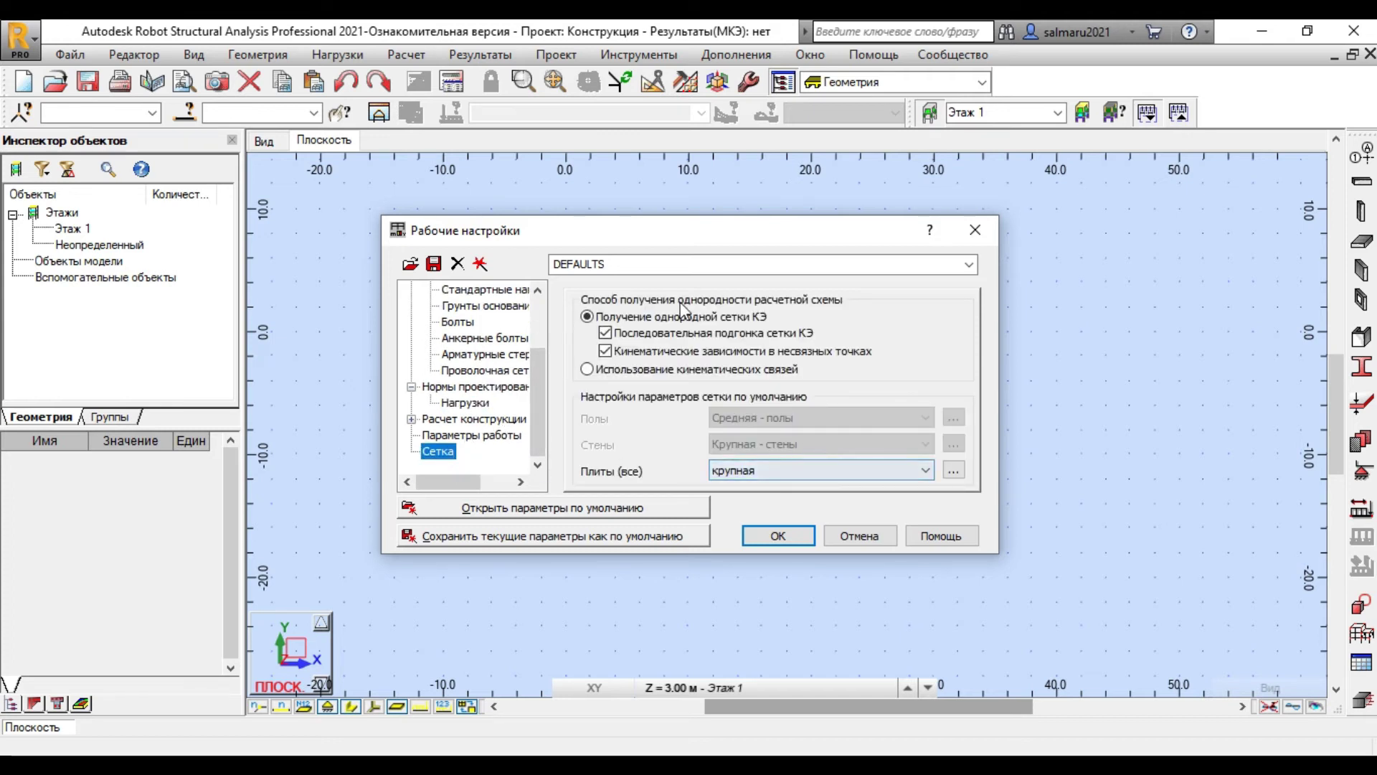
click(789, 537)
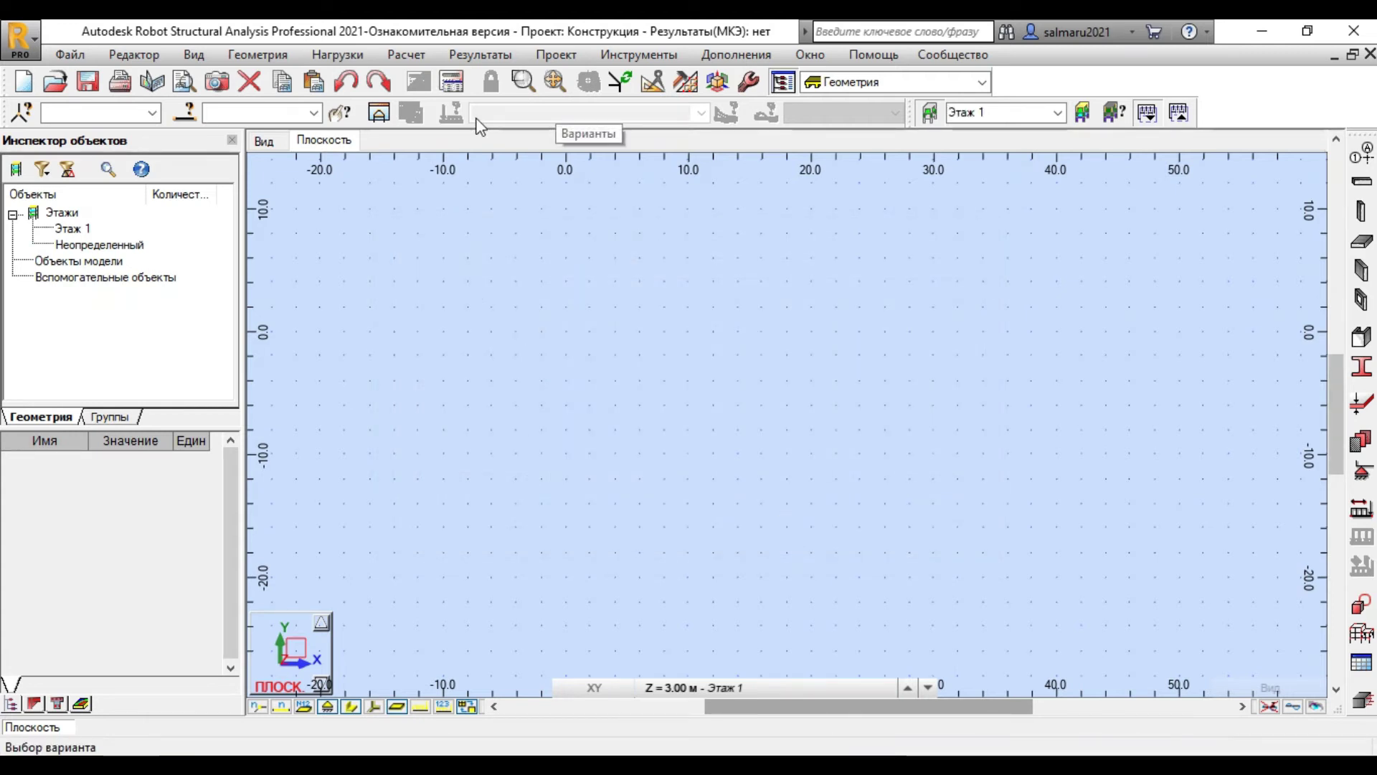
- Start defining Cartesian structural axes and add one 5 m bay in the X direction from position 0.00
click(253, 58)
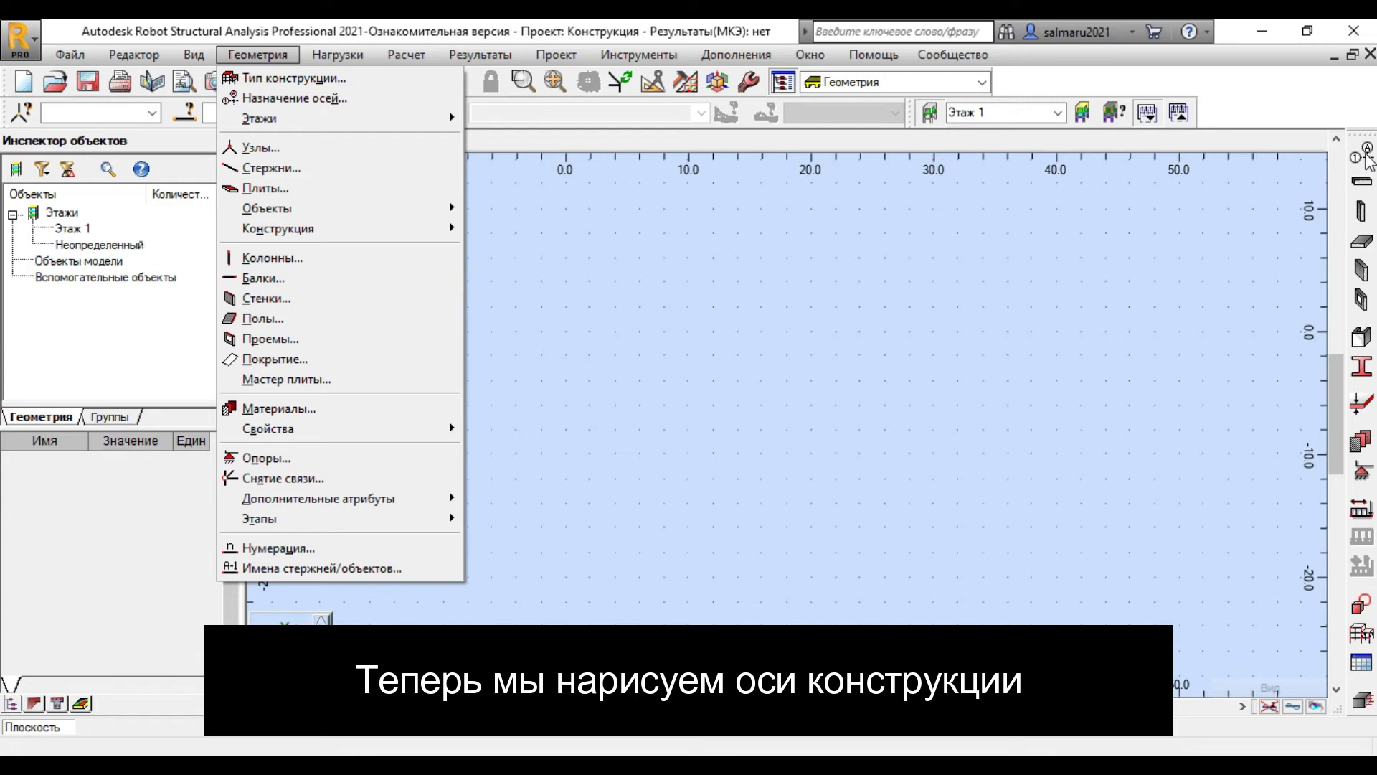
click(1234, 208)
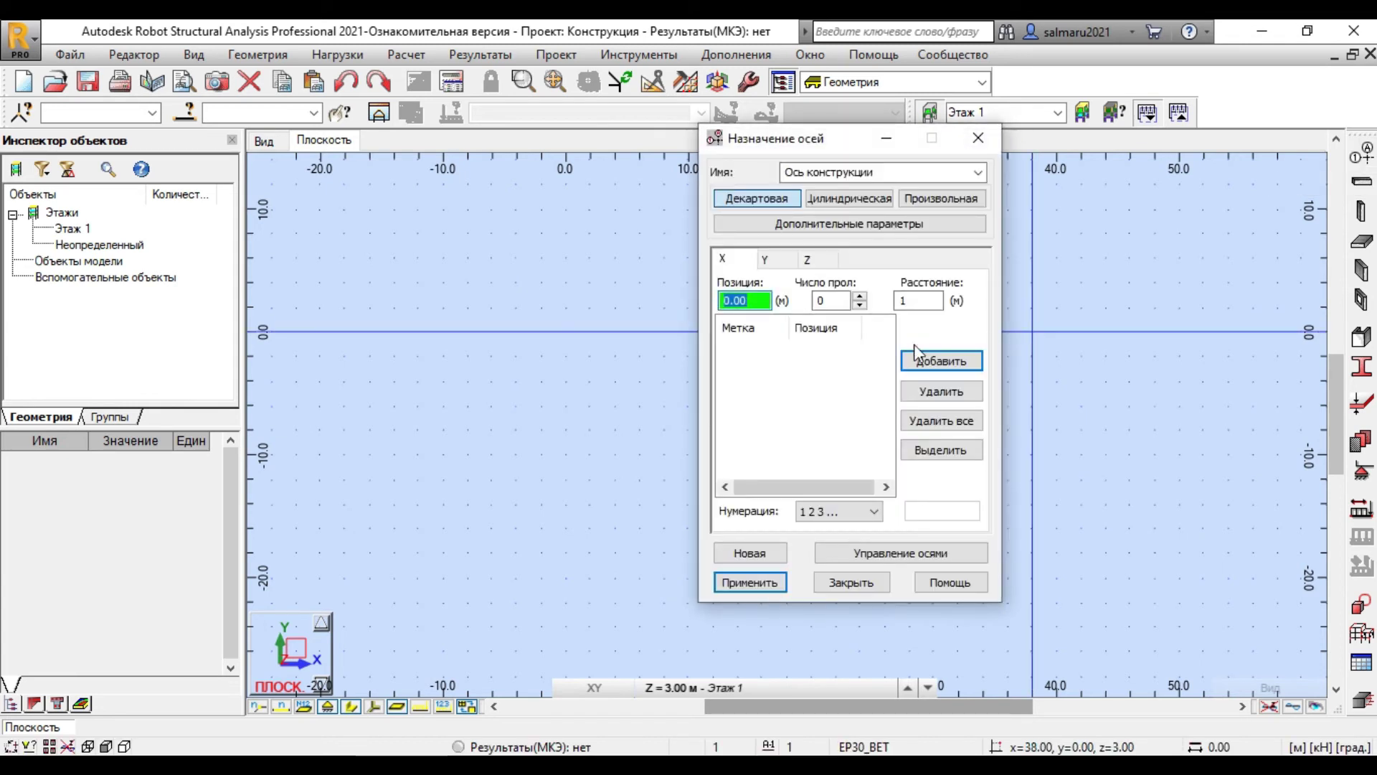
click(771, 260)
click(830, 260)
click(741, 262)
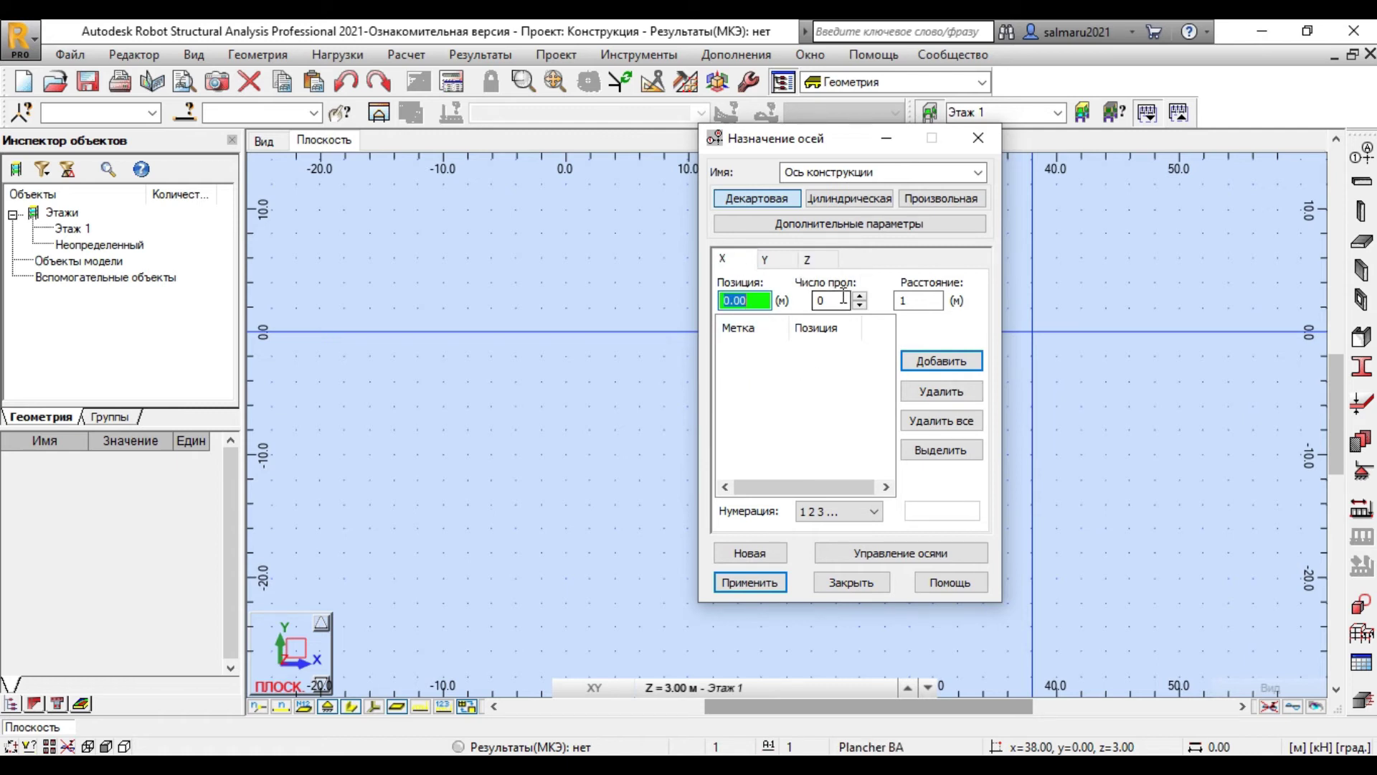
key(Tab)
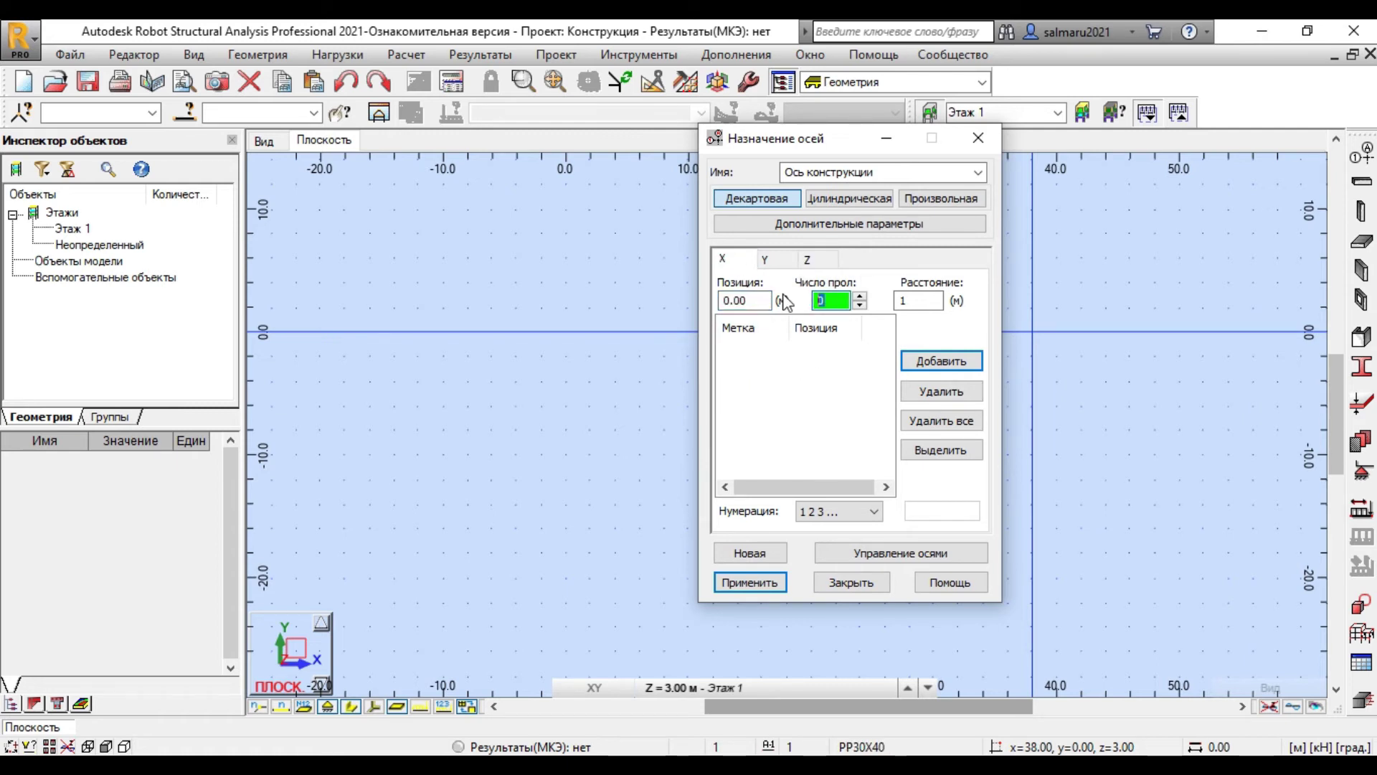
text(1)
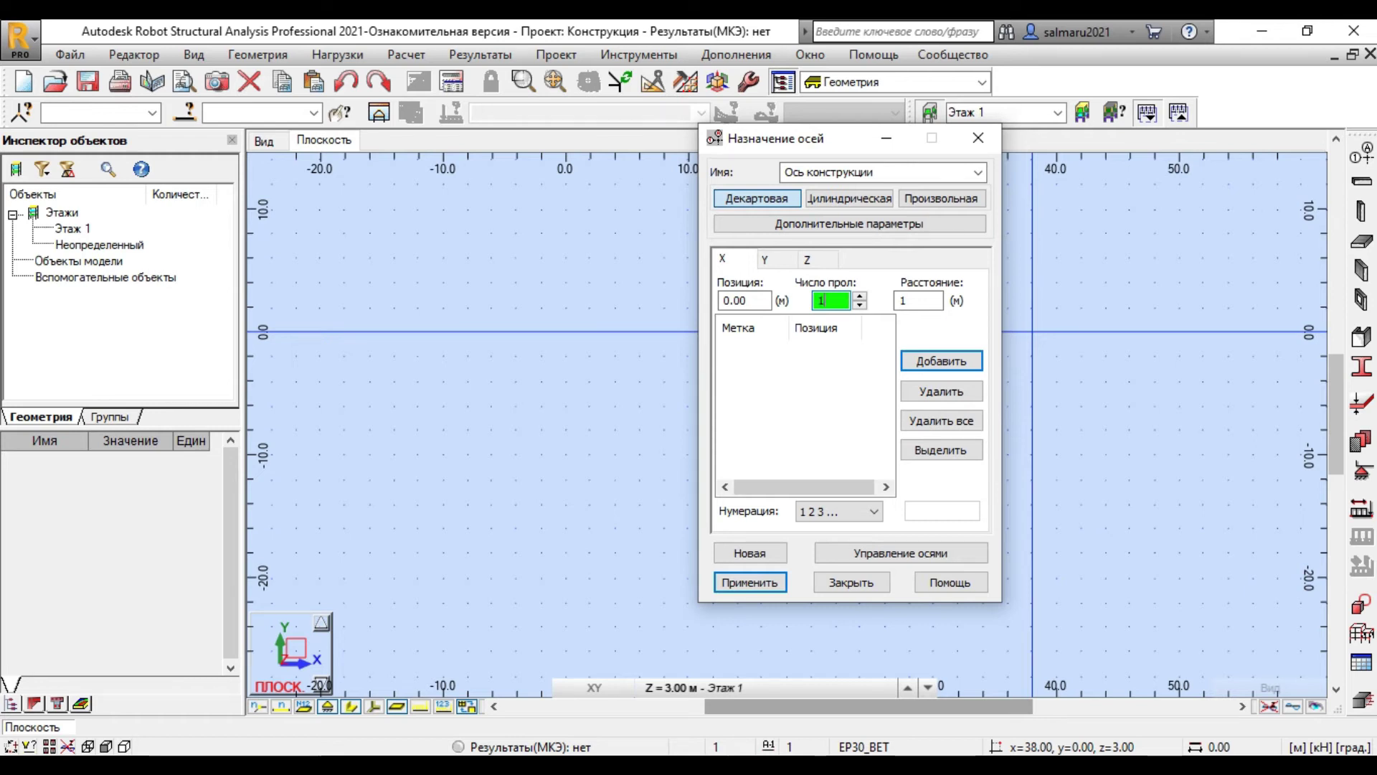
key(Tab)
text(5)
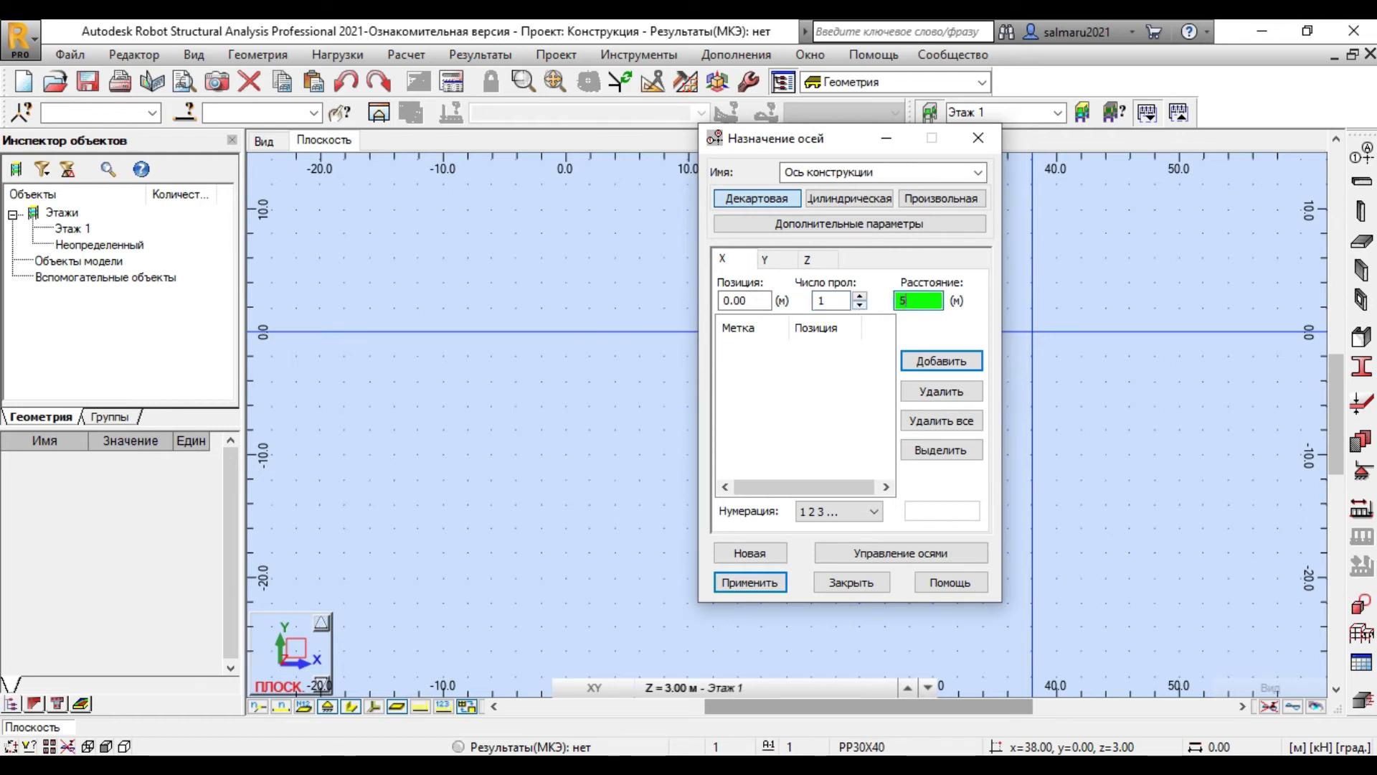
click(952, 366)
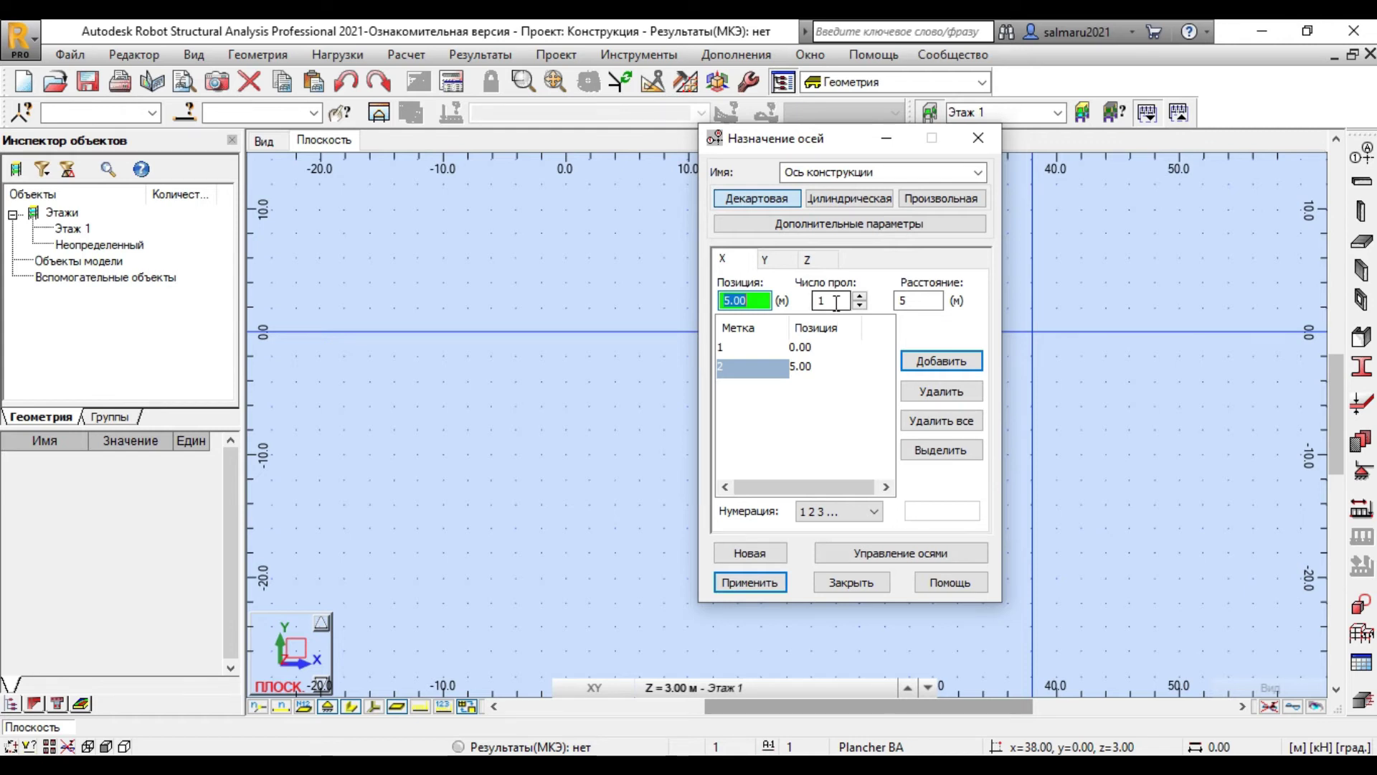
- Add a 4 m bay and a 3 m bay to the X axes, placing axes at 9.00 and 12.00 m
key(Tab)
key(Tab)
text(4)
click(937, 360)
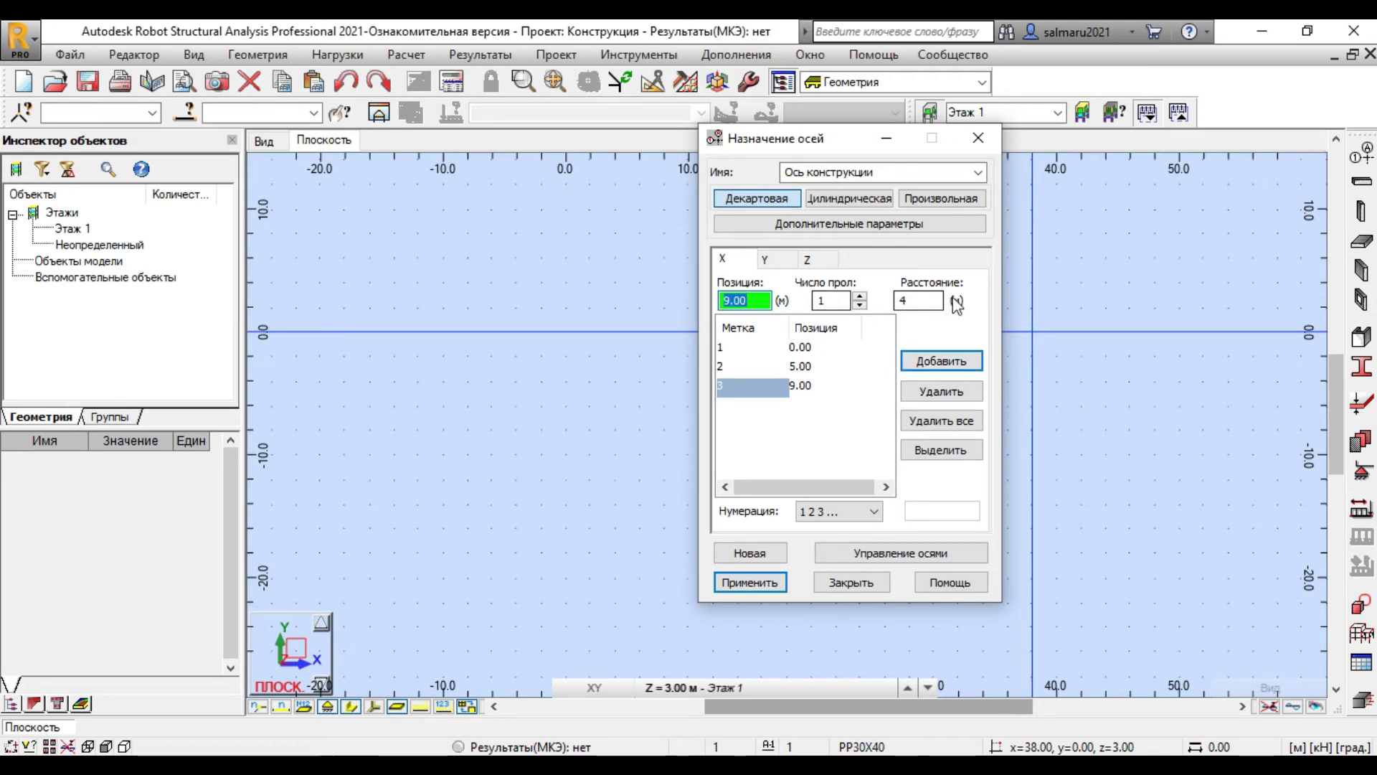
key(Tab)
key(Tab)
text(3)
click(961, 366)
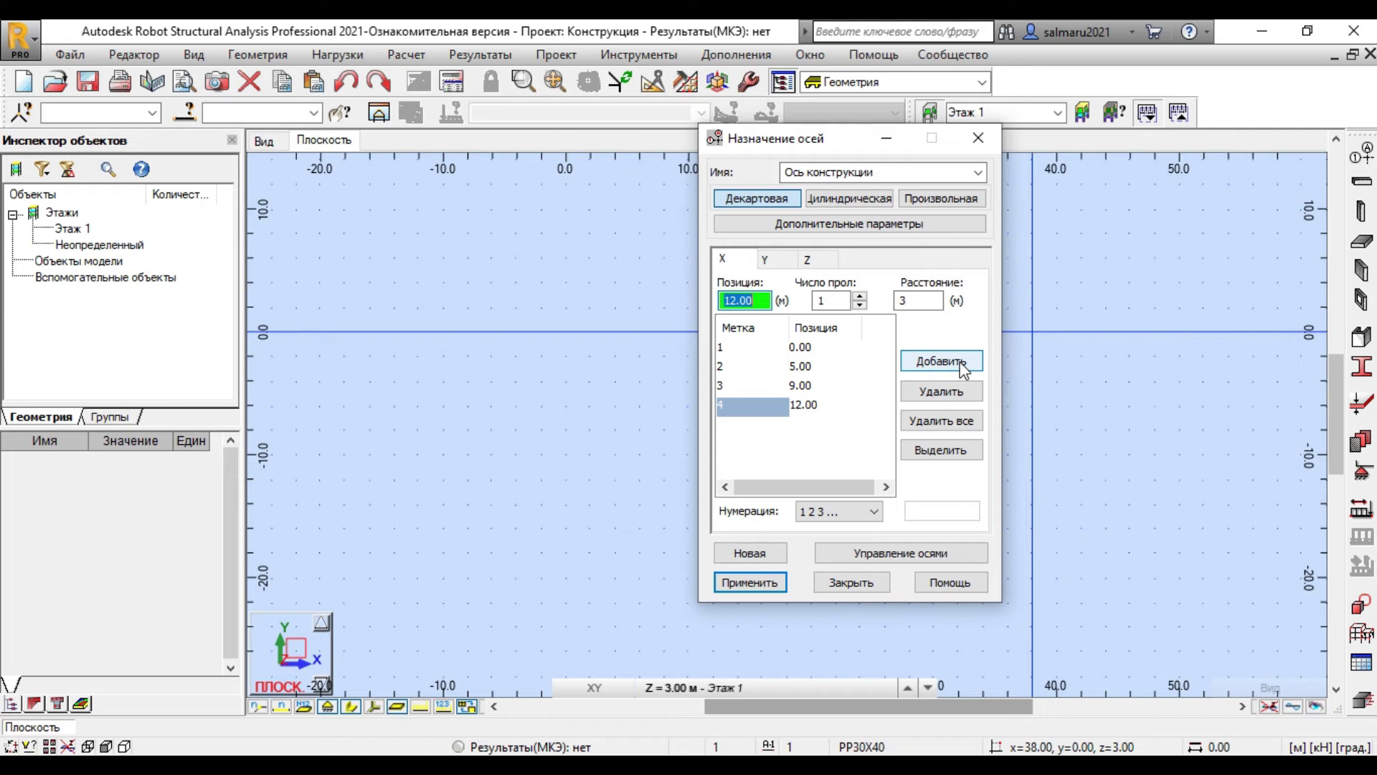
- Extend the X axes with a 4 m bay and a 5 m bay, placing axes at 16.00 and 21.00 m
key(Tab)
key(Tab)
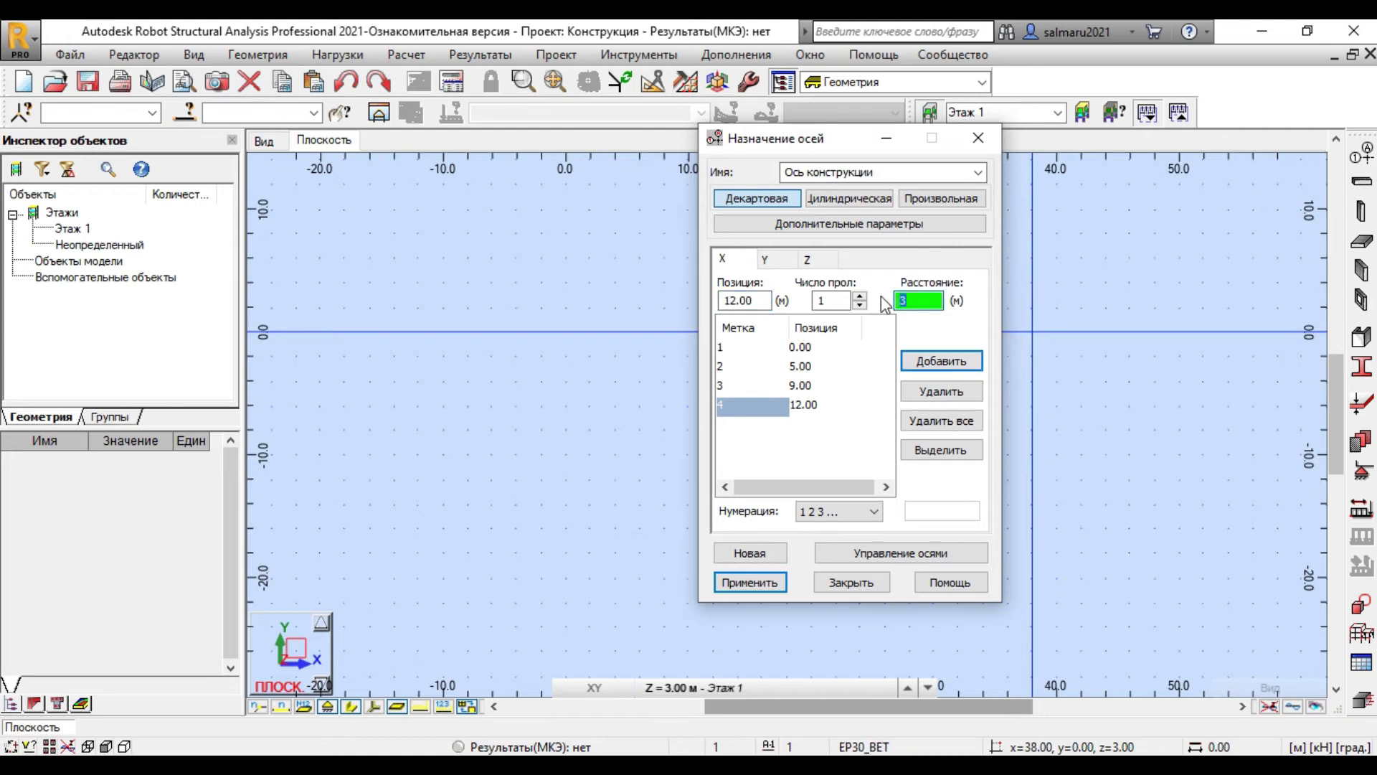
text(4)
click(935, 363)
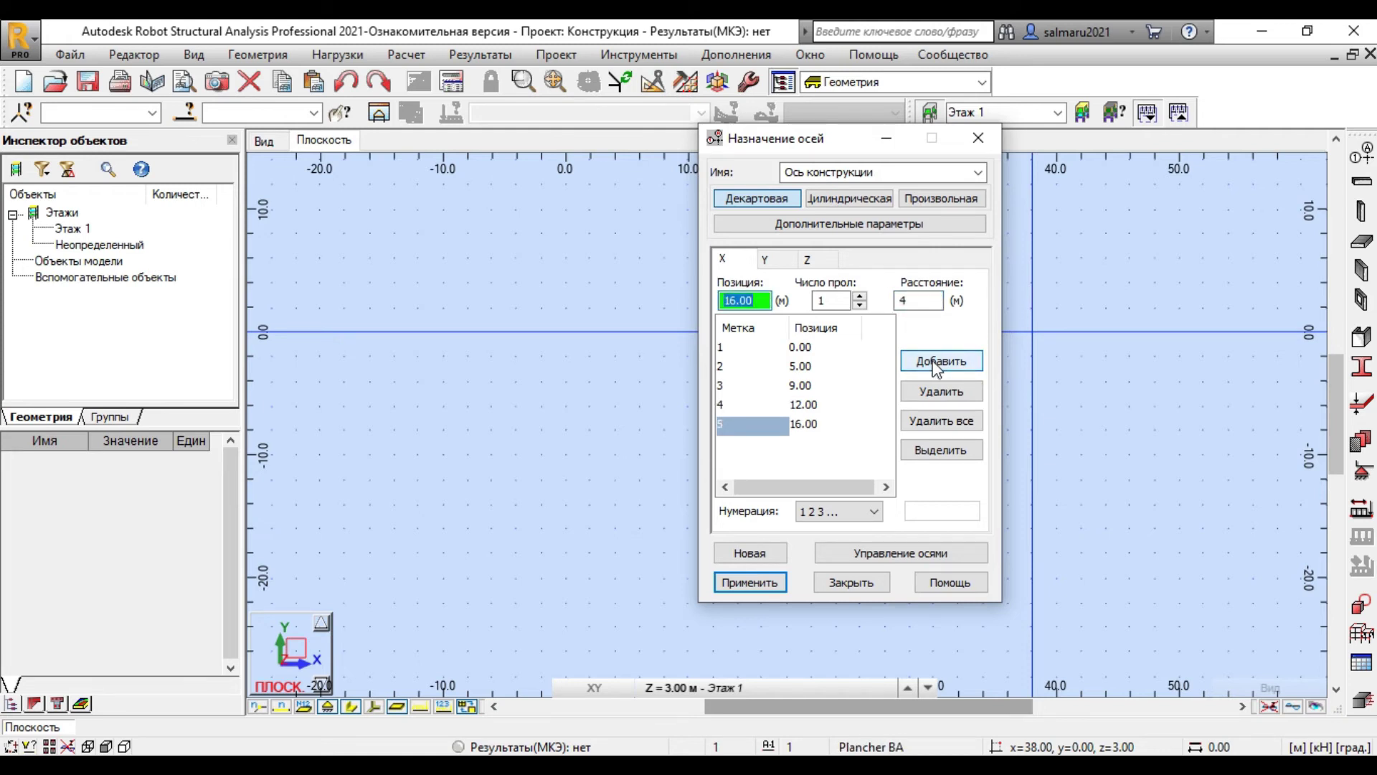
click(894, 301)
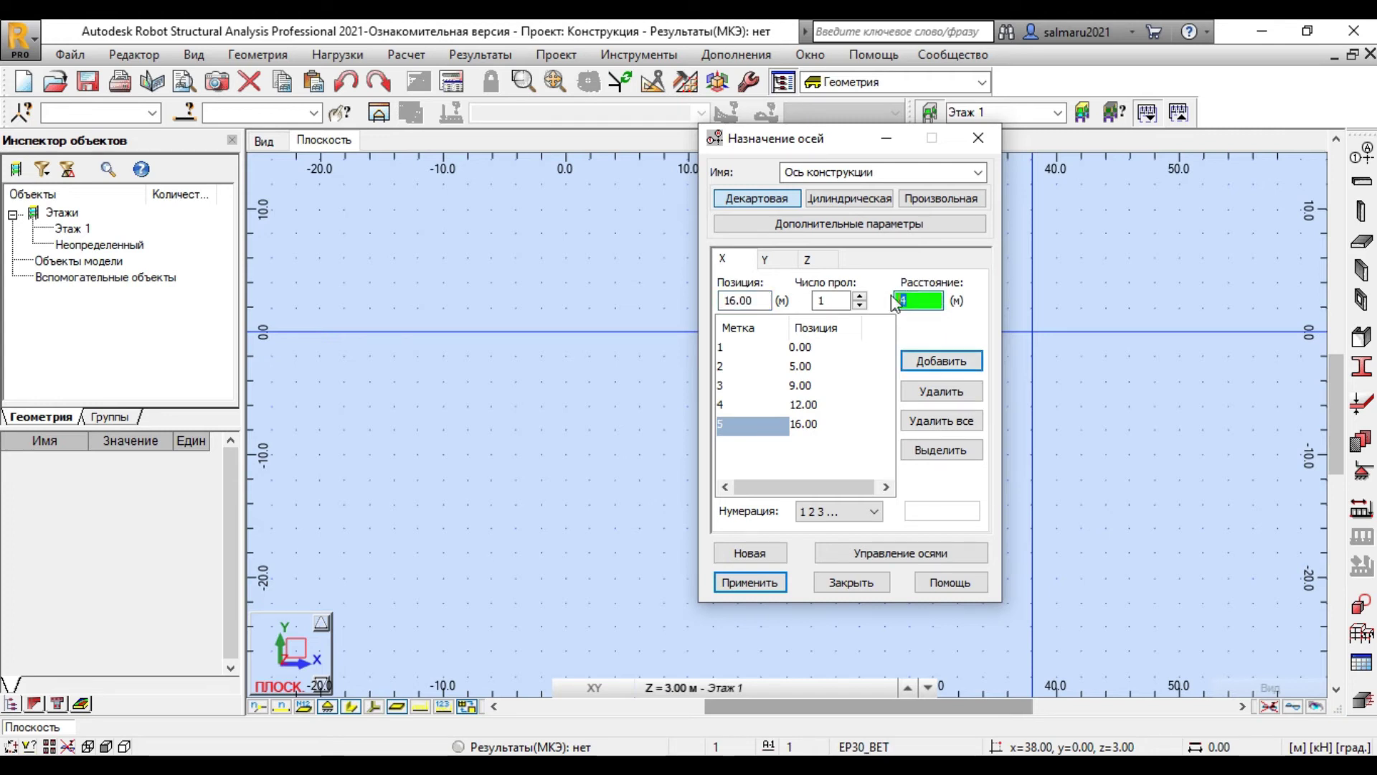
text(5)
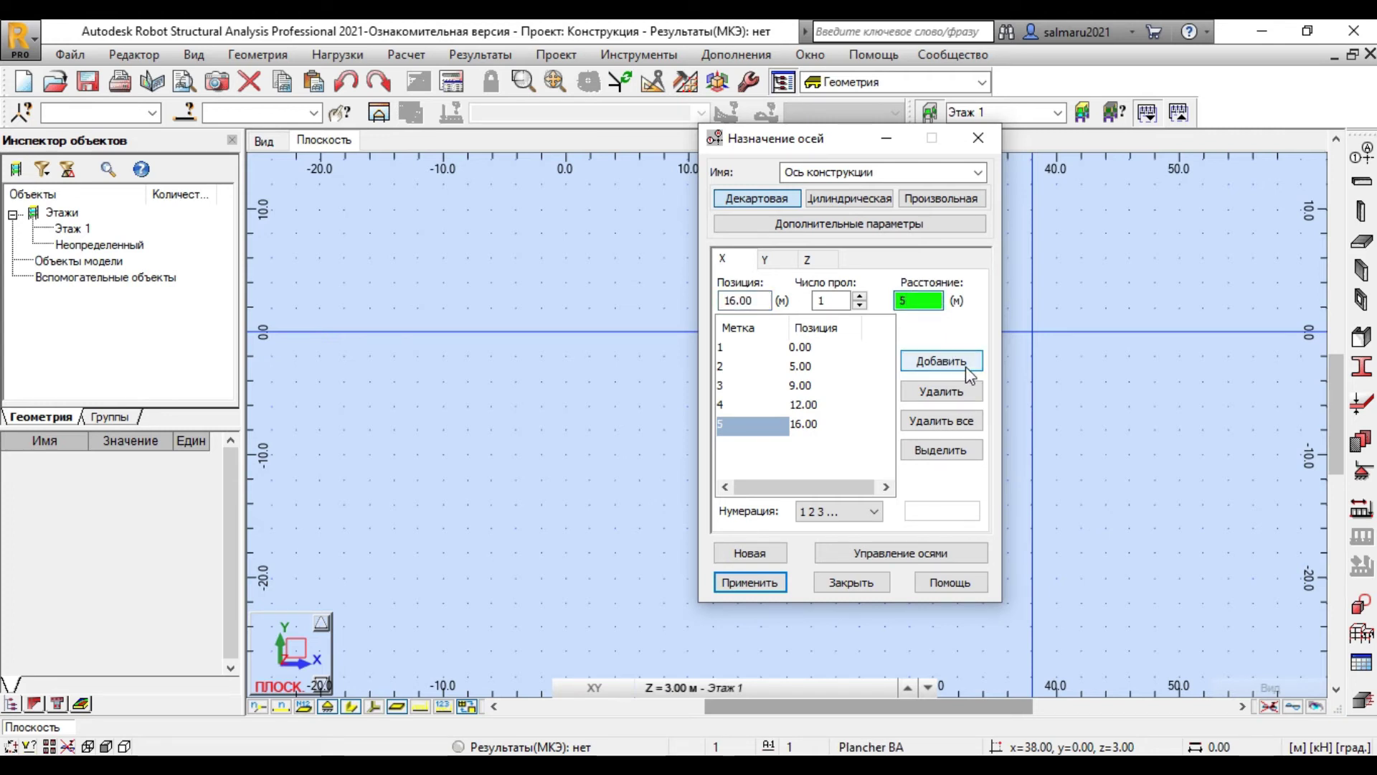
click(932, 362)
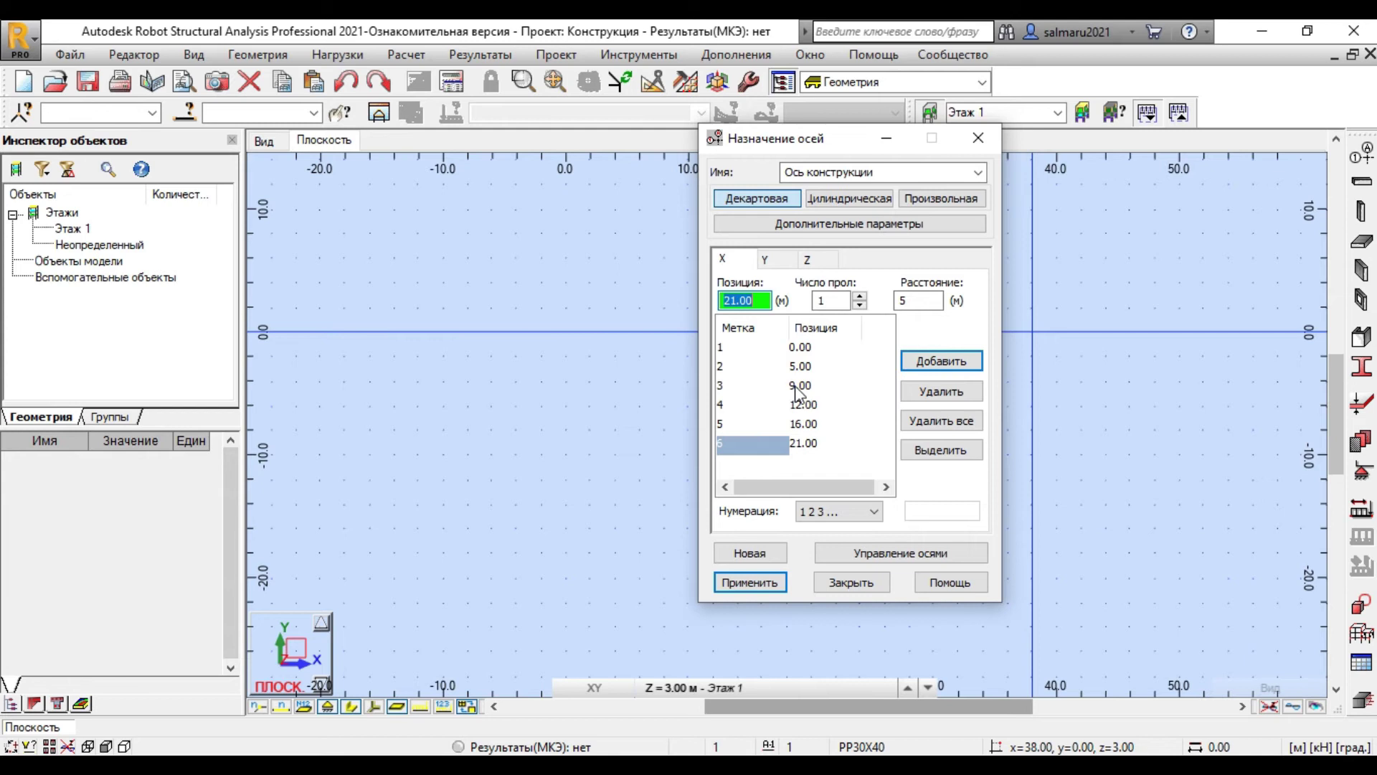
- Add one 5 m bay to the Y axes, starting from position 0.00
click(766, 260)
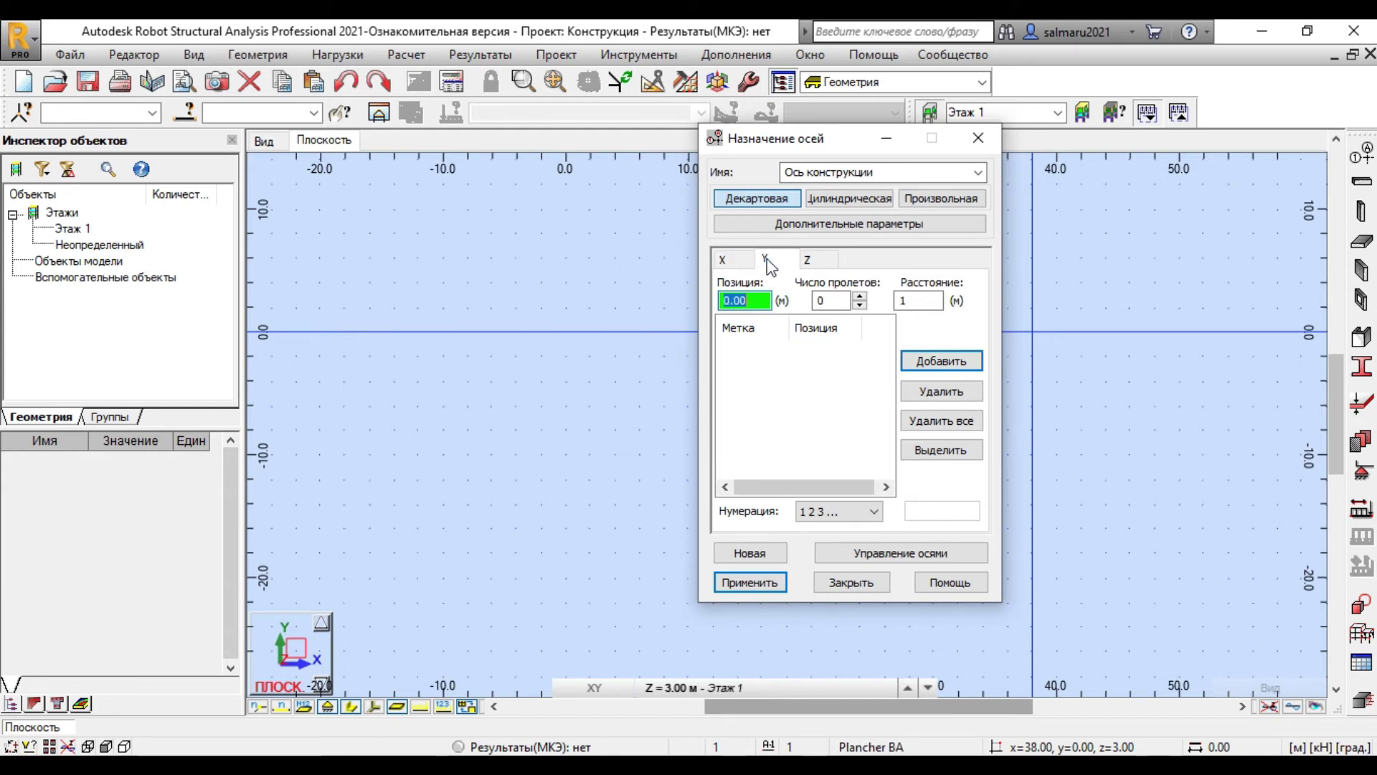
click(820, 300)
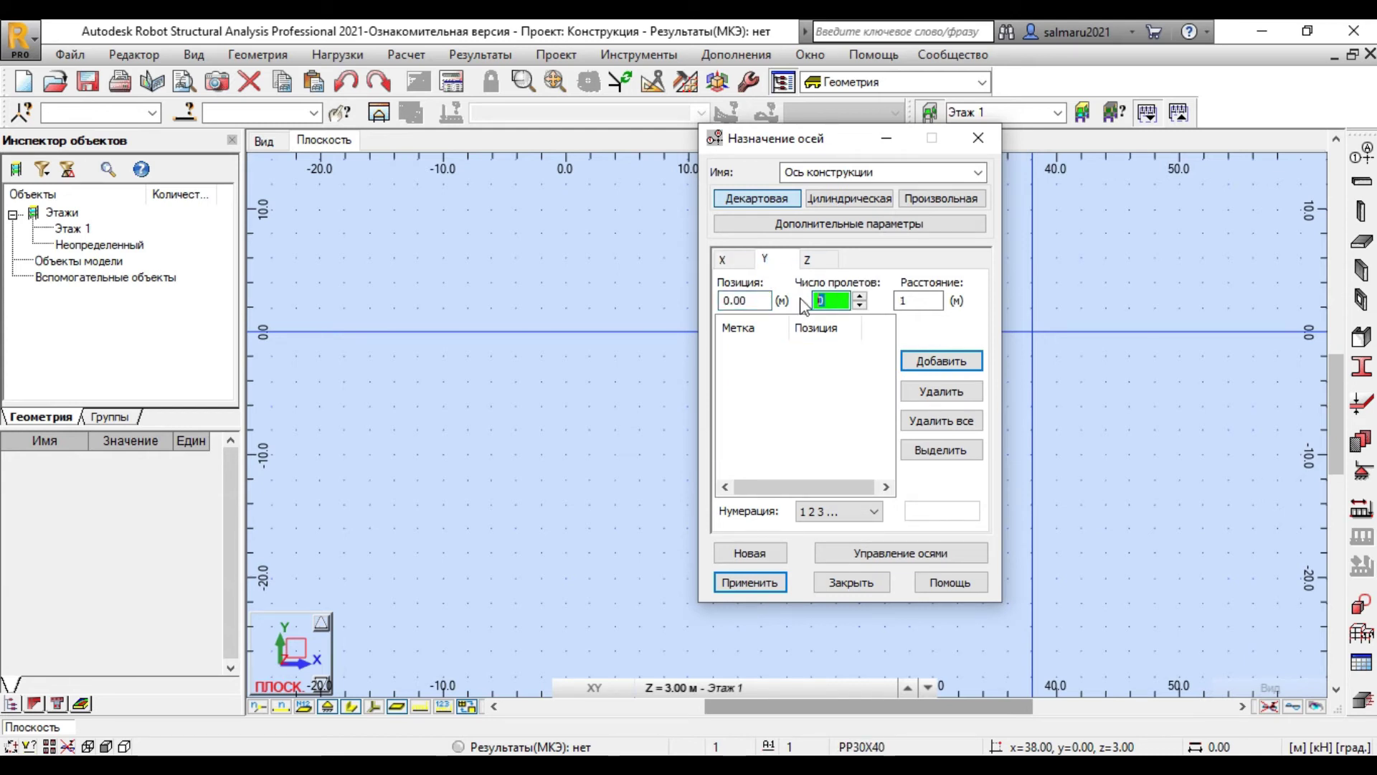
click(907, 304)
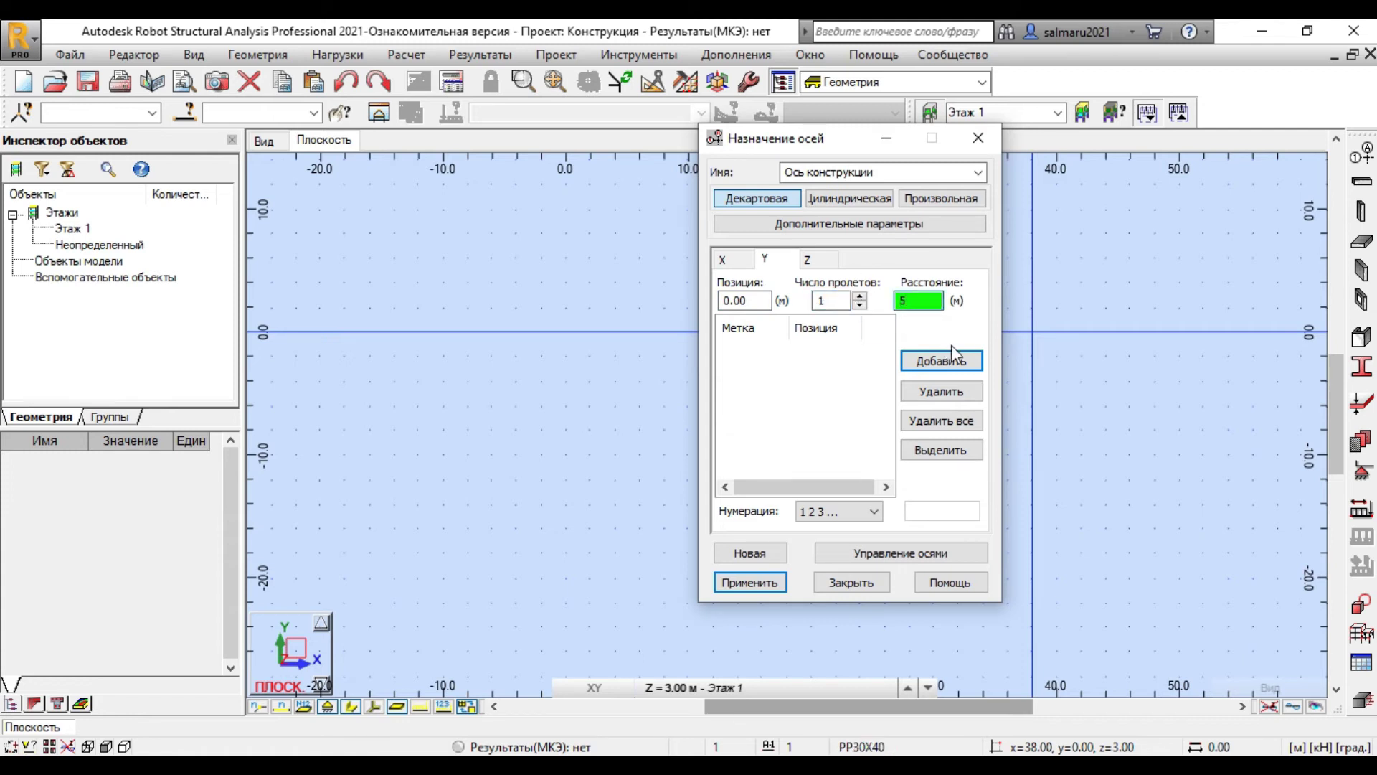
click(972, 361)
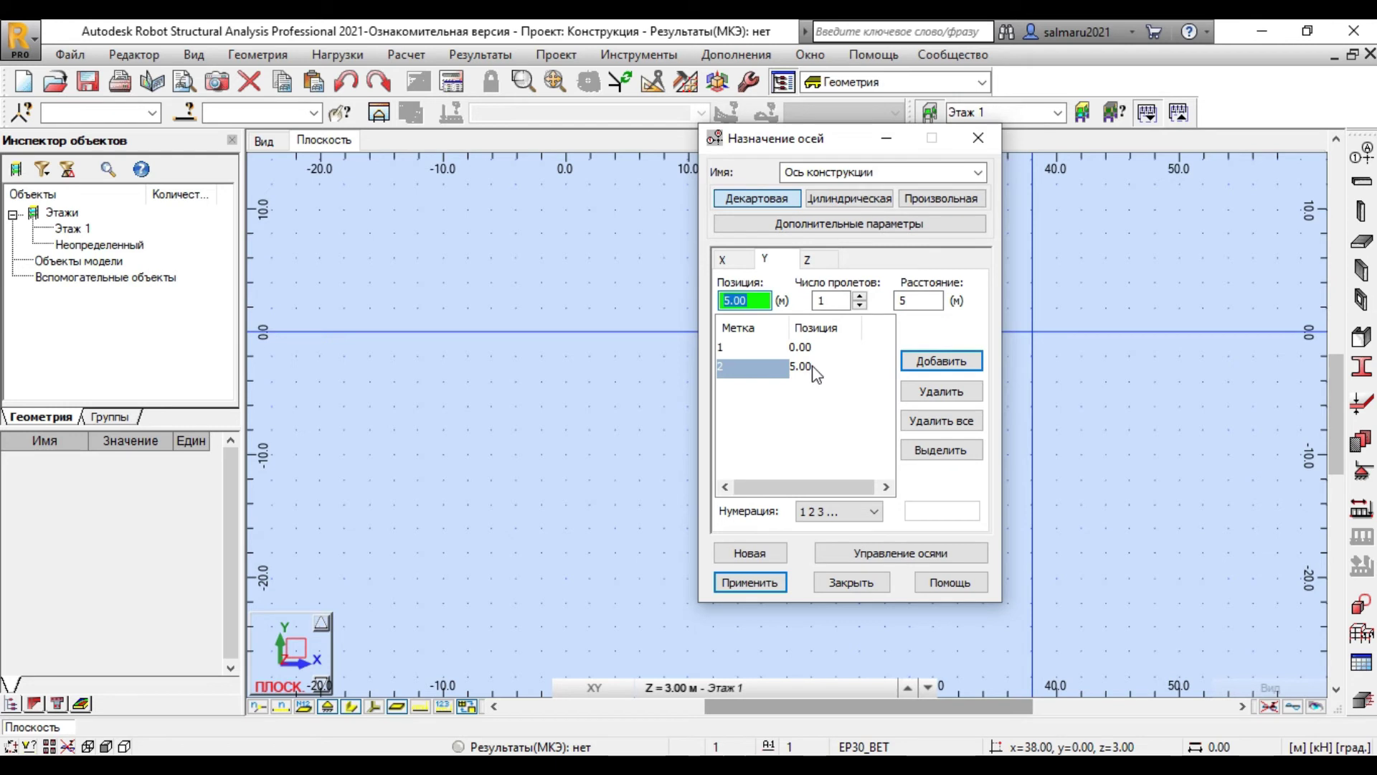
- Add two 4.7 m bays to the Y axes, placing axes at 9.70 and 14.40 m
click(832, 301)
text(2)
click(897, 300)
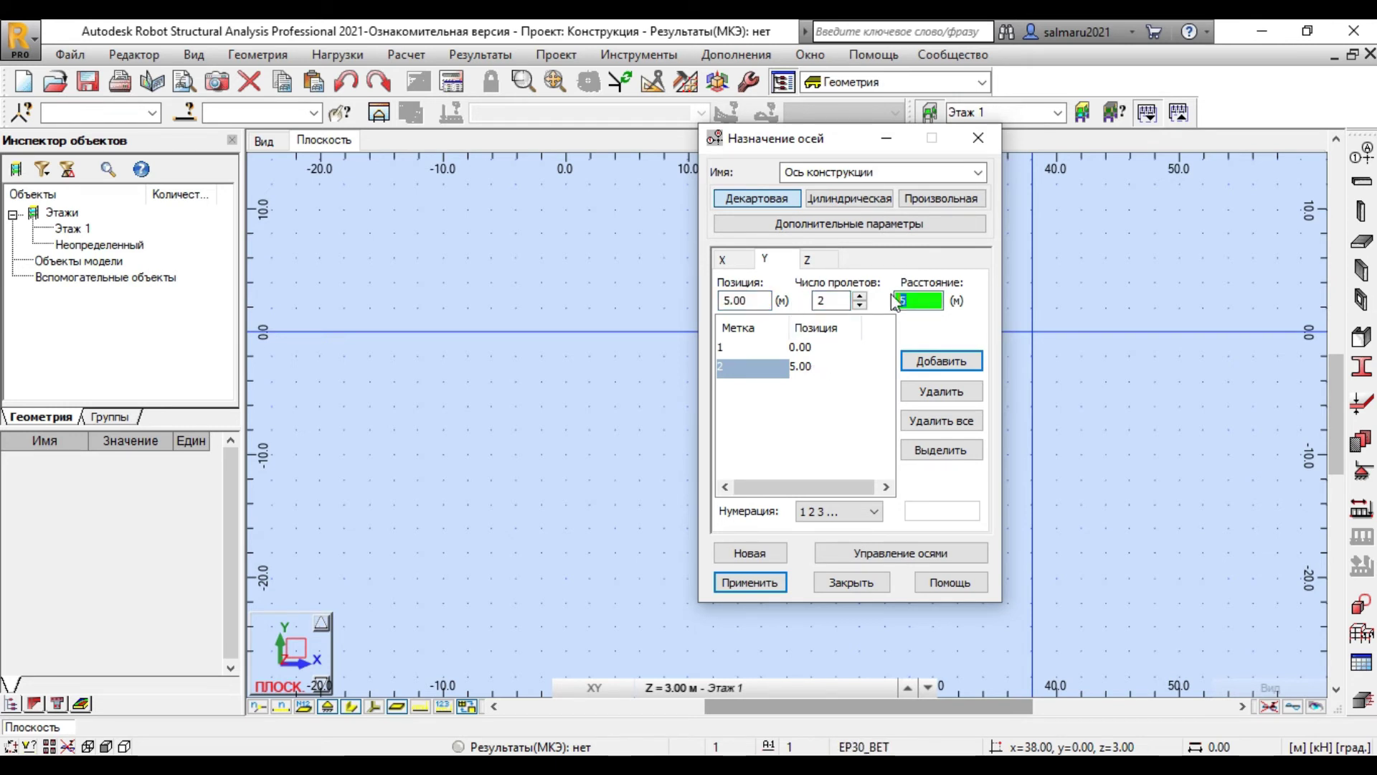
text(4.7)
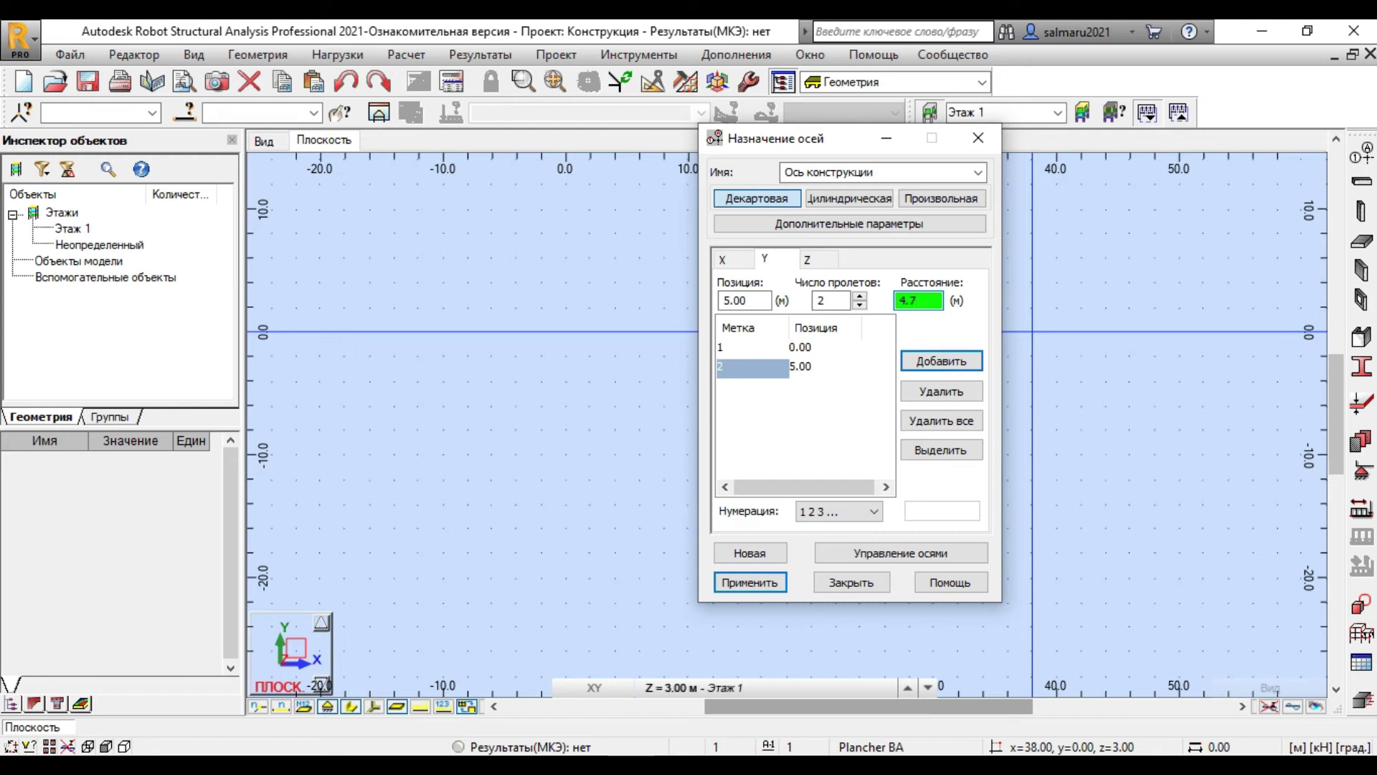
click(968, 363)
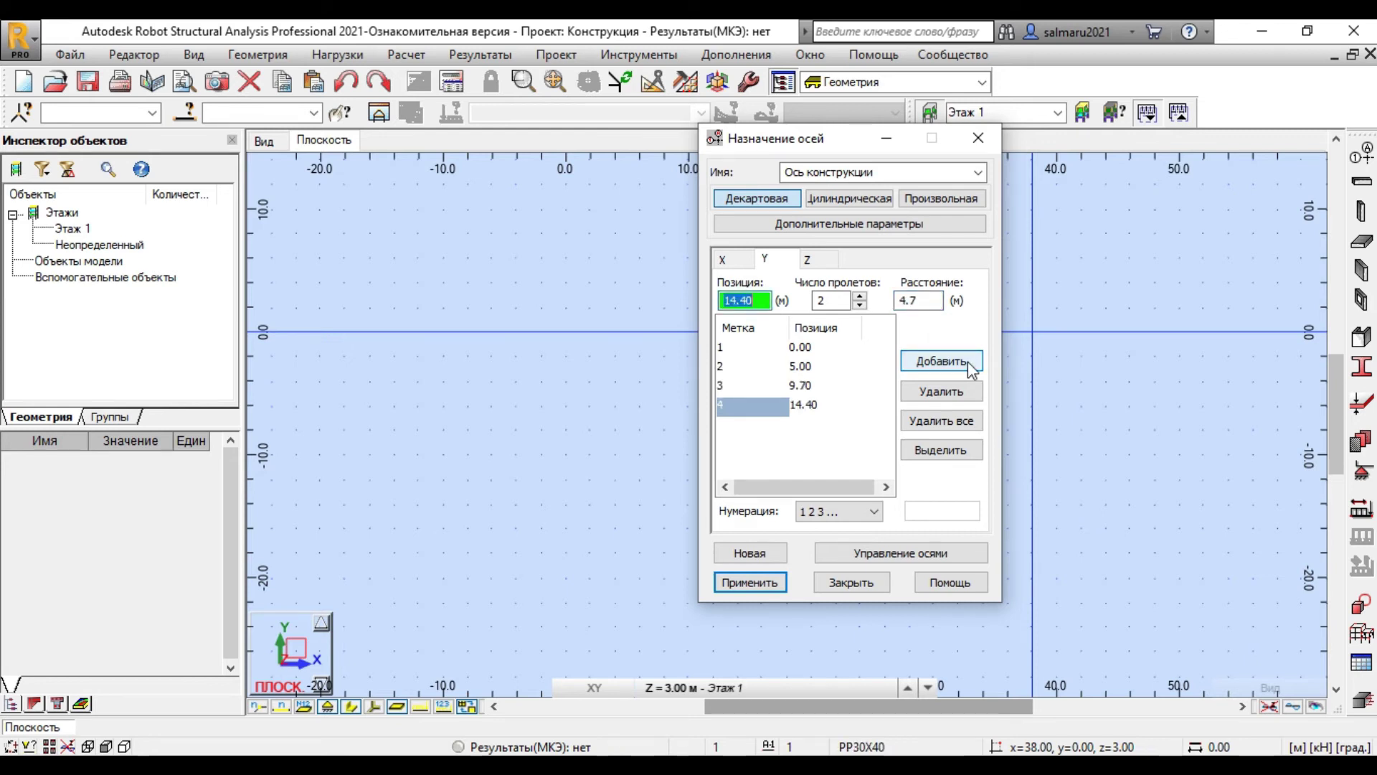
- Extend the Y axes with one 5 m bay, placing the last axis at 19.40 m
click(832, 300)
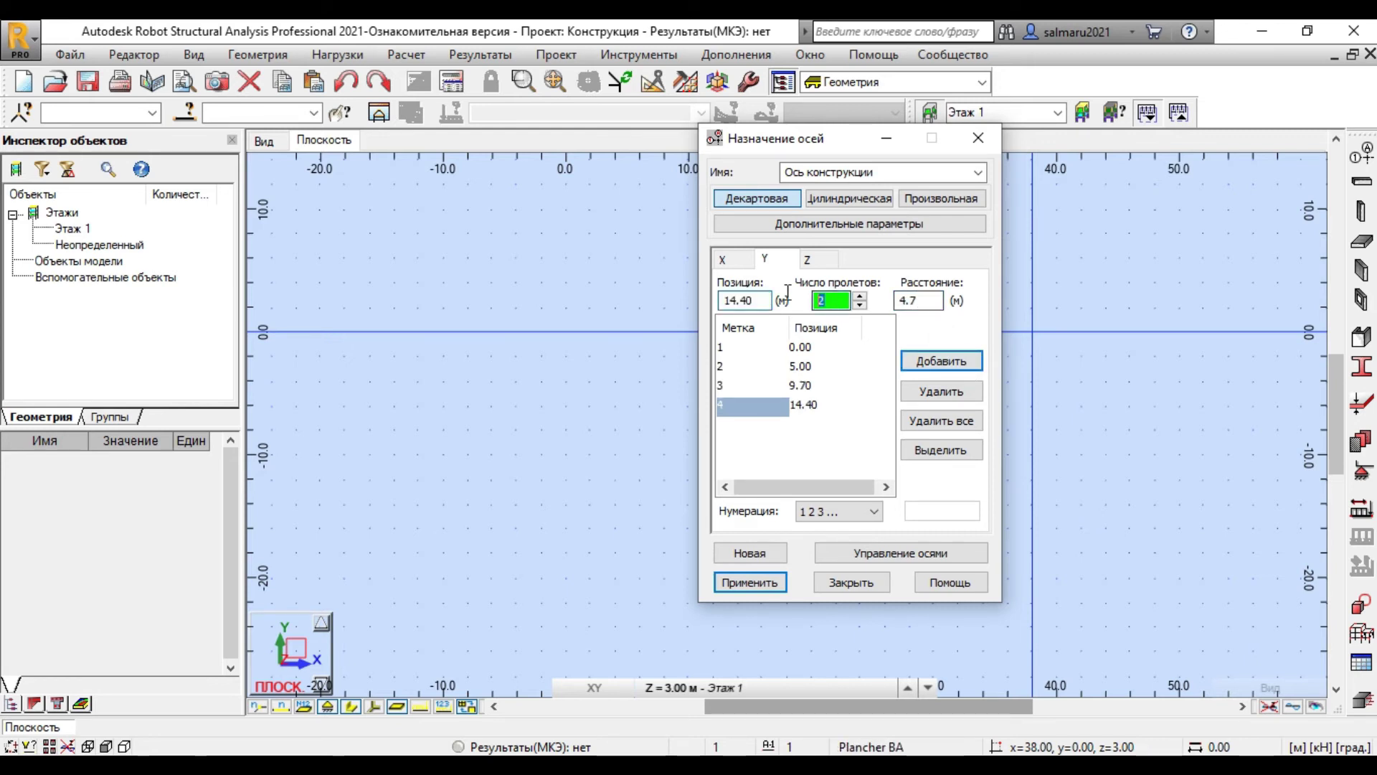
text(1)
key(Tab)
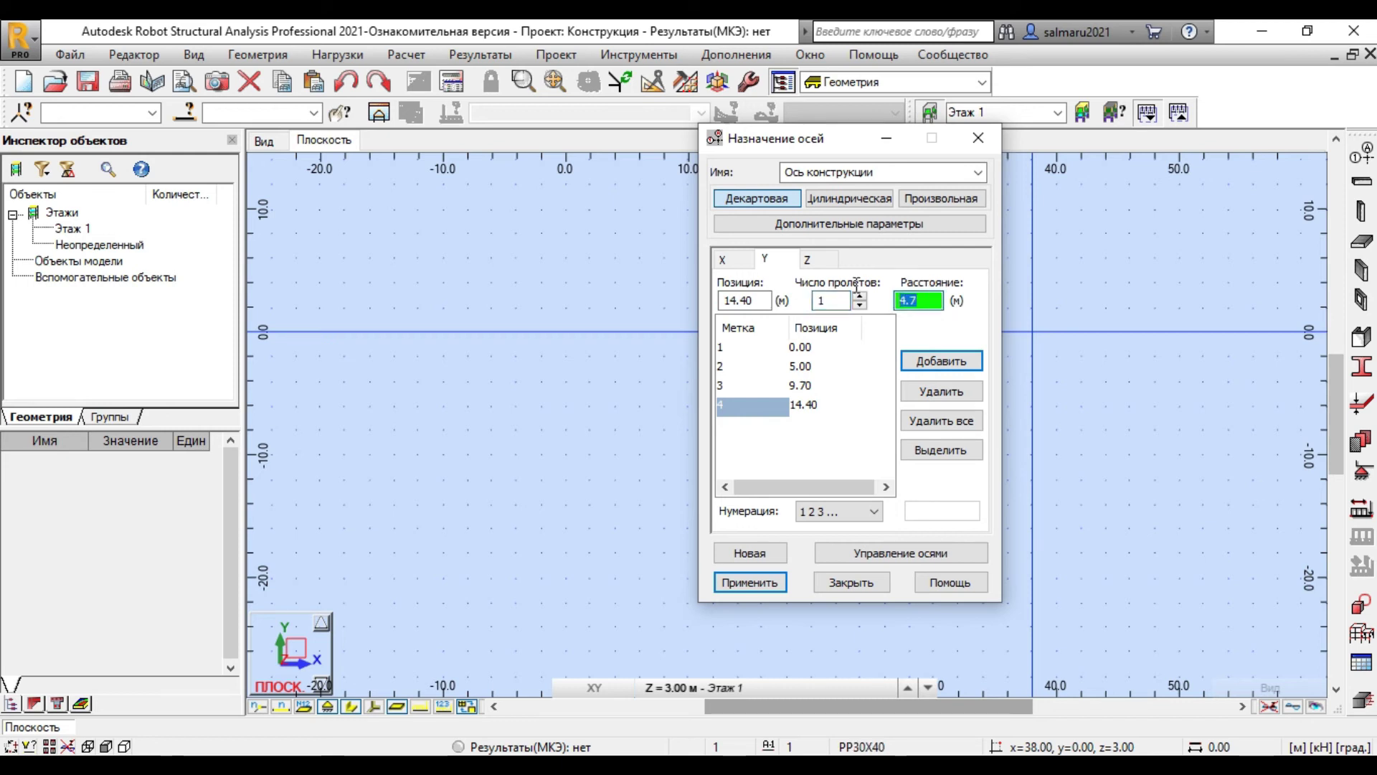
text(5)
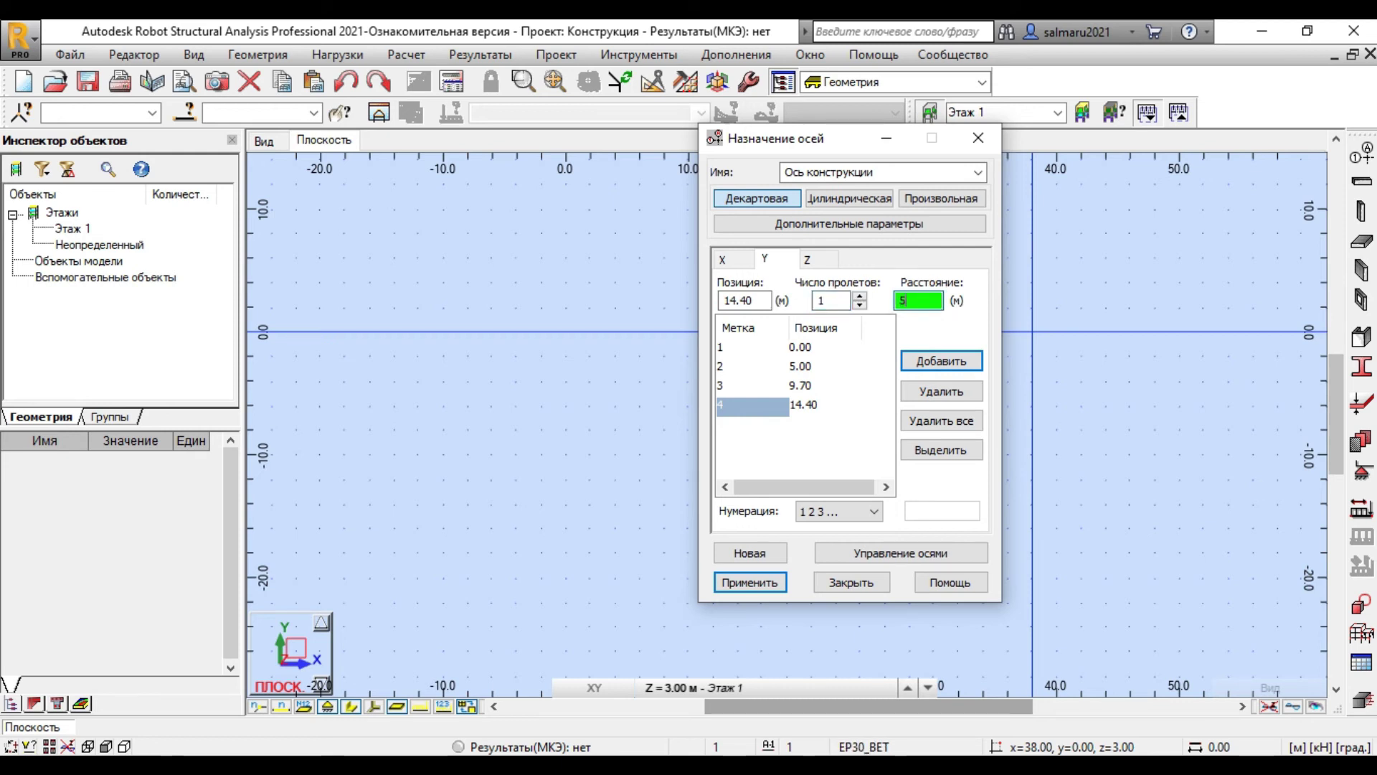
click(923, 364)
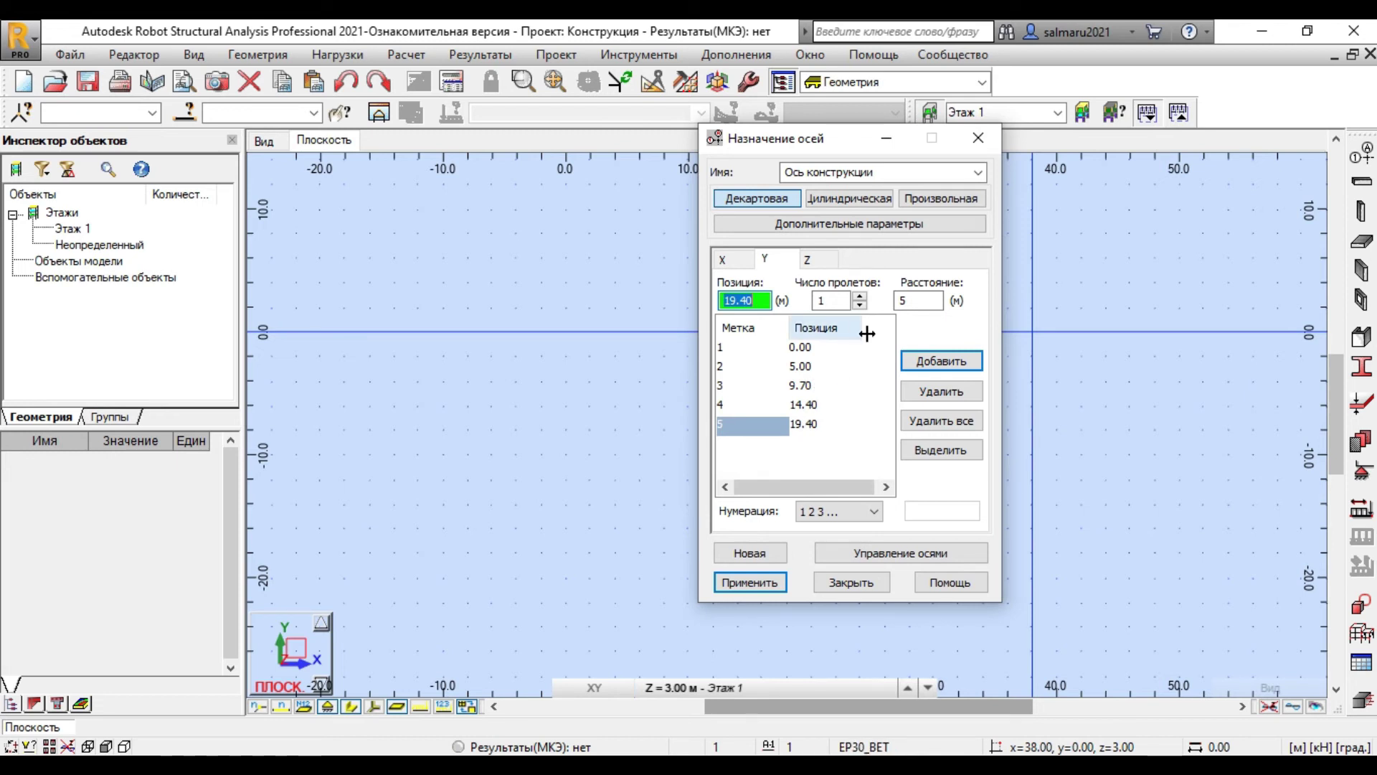
- Check the Z and X axis lists, then apply the structural axes and close their definition
click(819, 260)
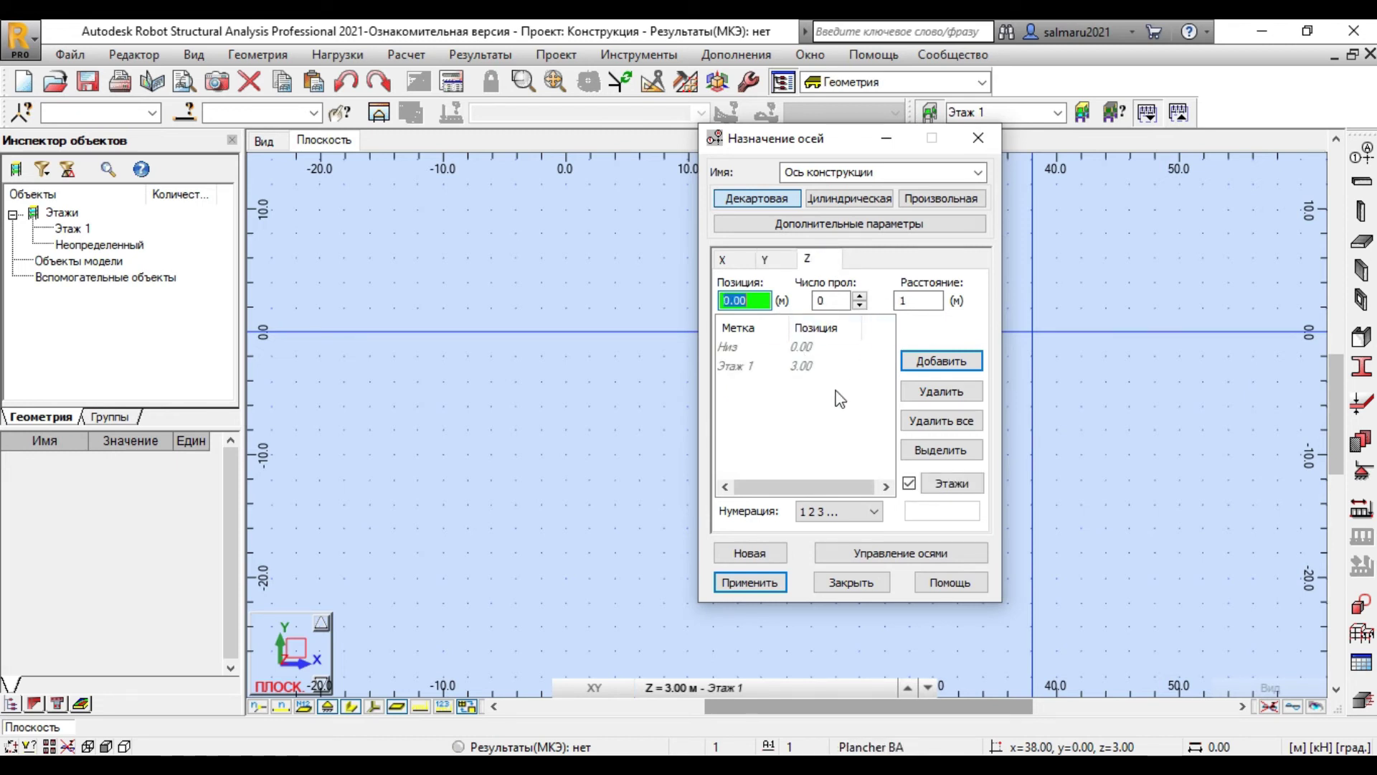
click(722, 260)
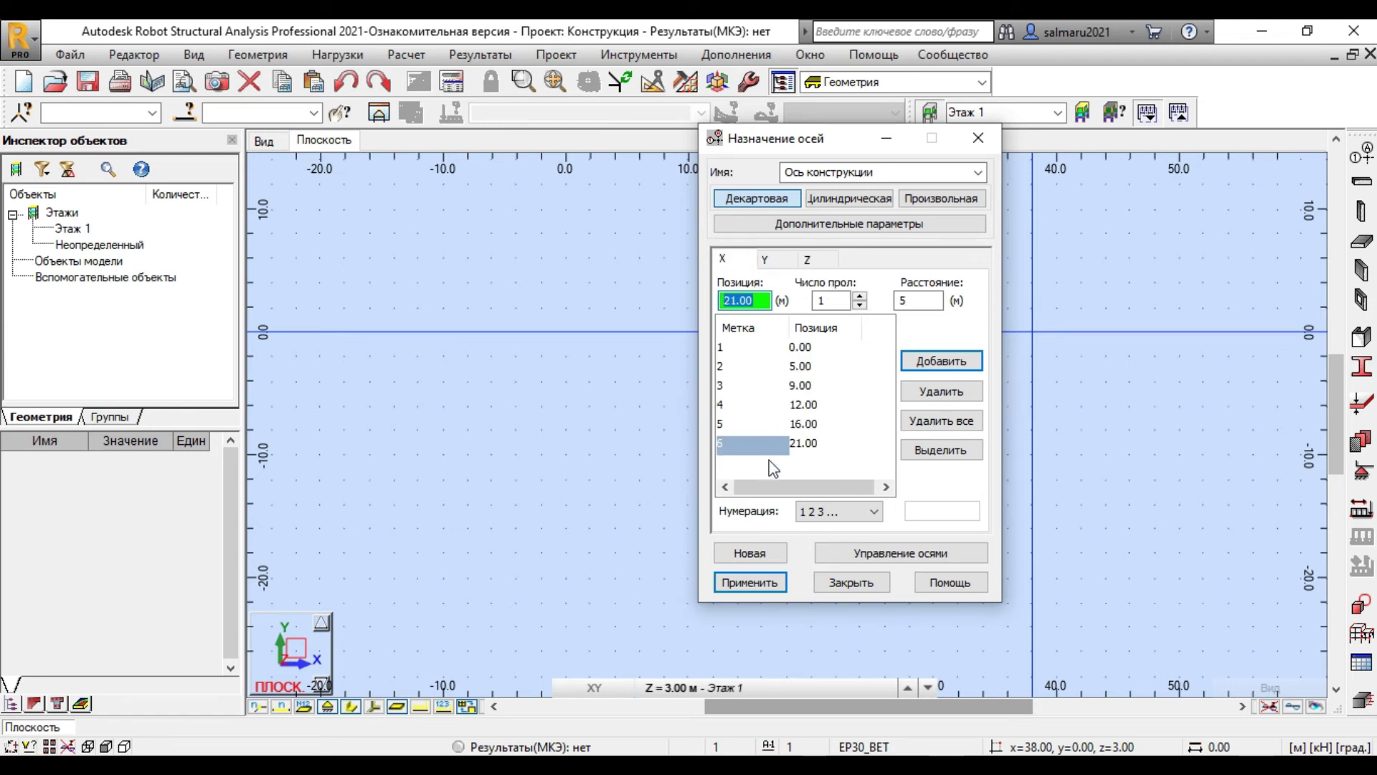
click(750, 582)
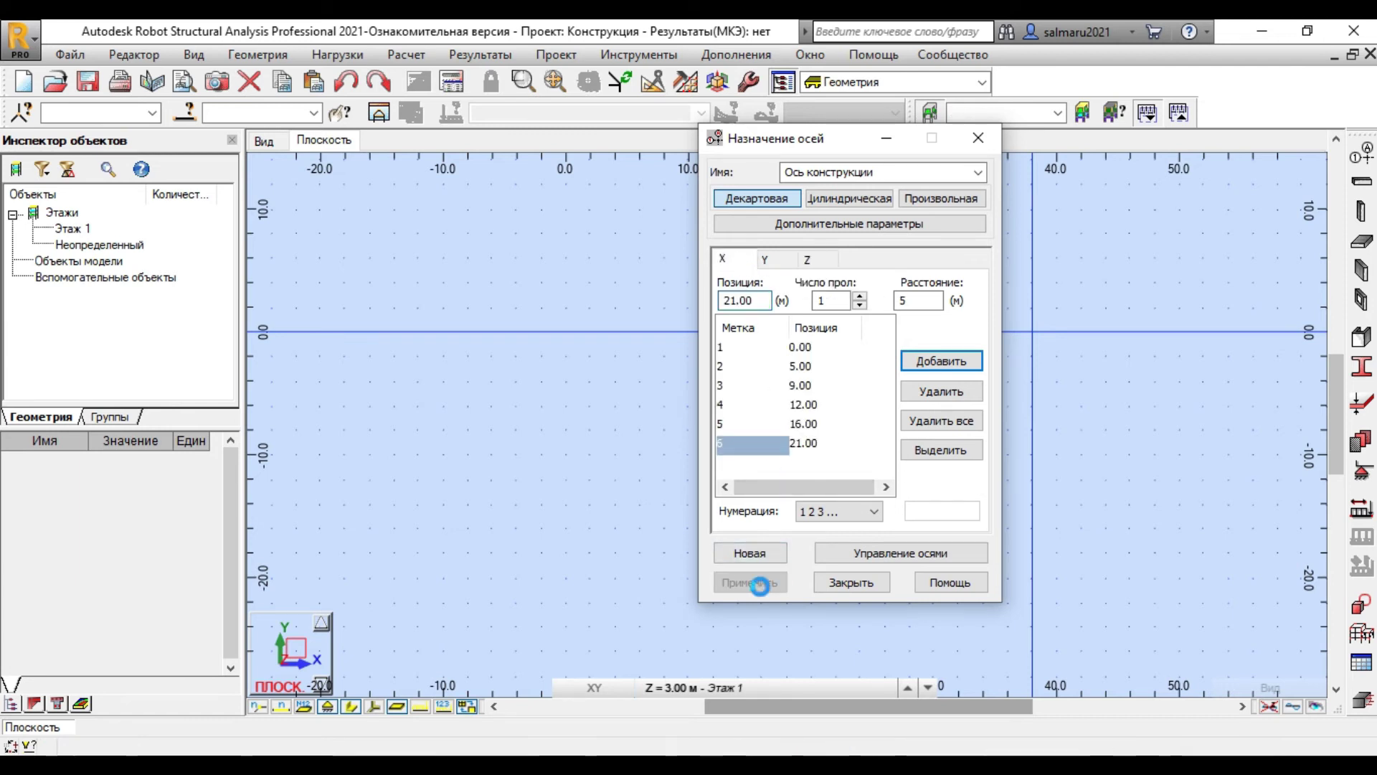
click(864, 582)
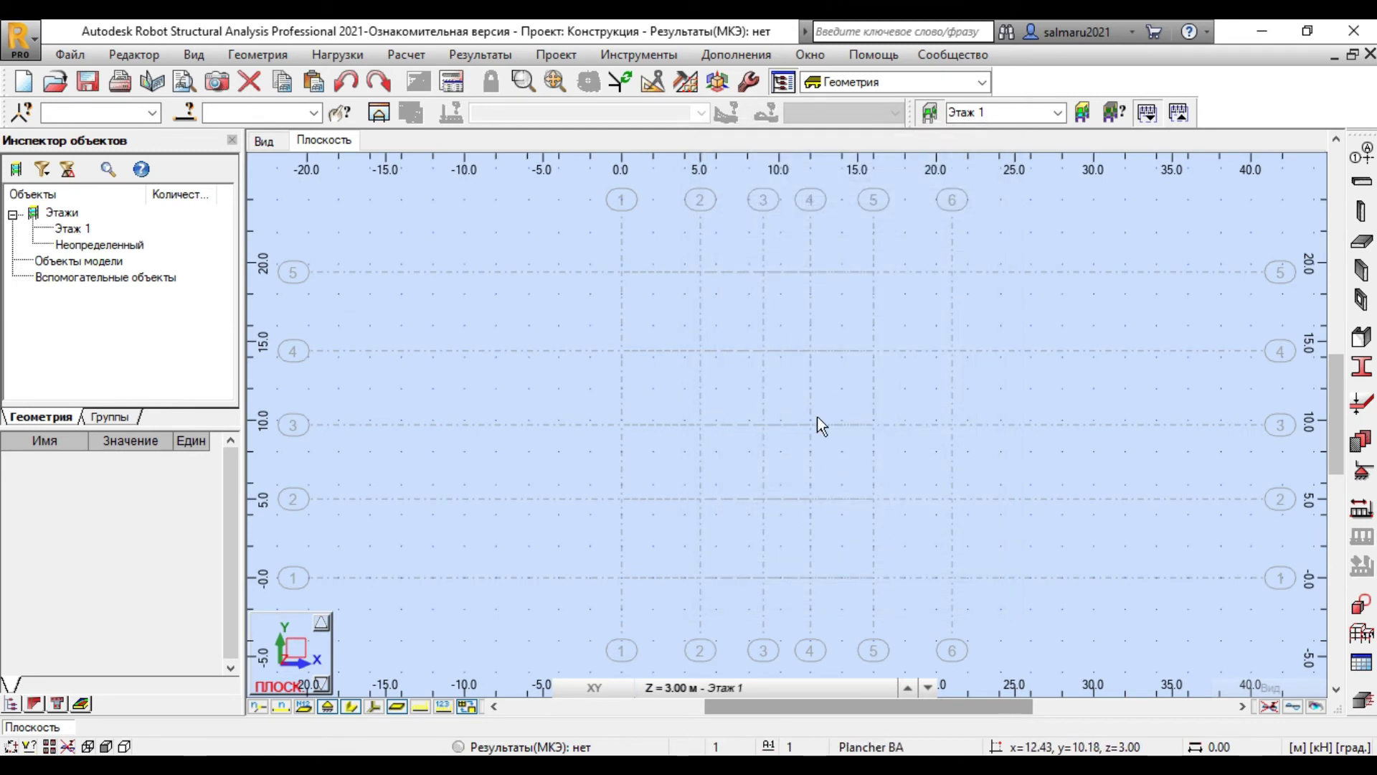
- Display the axis grid in the 3D view and tilt it to a lower viewing angle
scroll(859, 424, up, 1)
scroll(860, 422, down, 1)
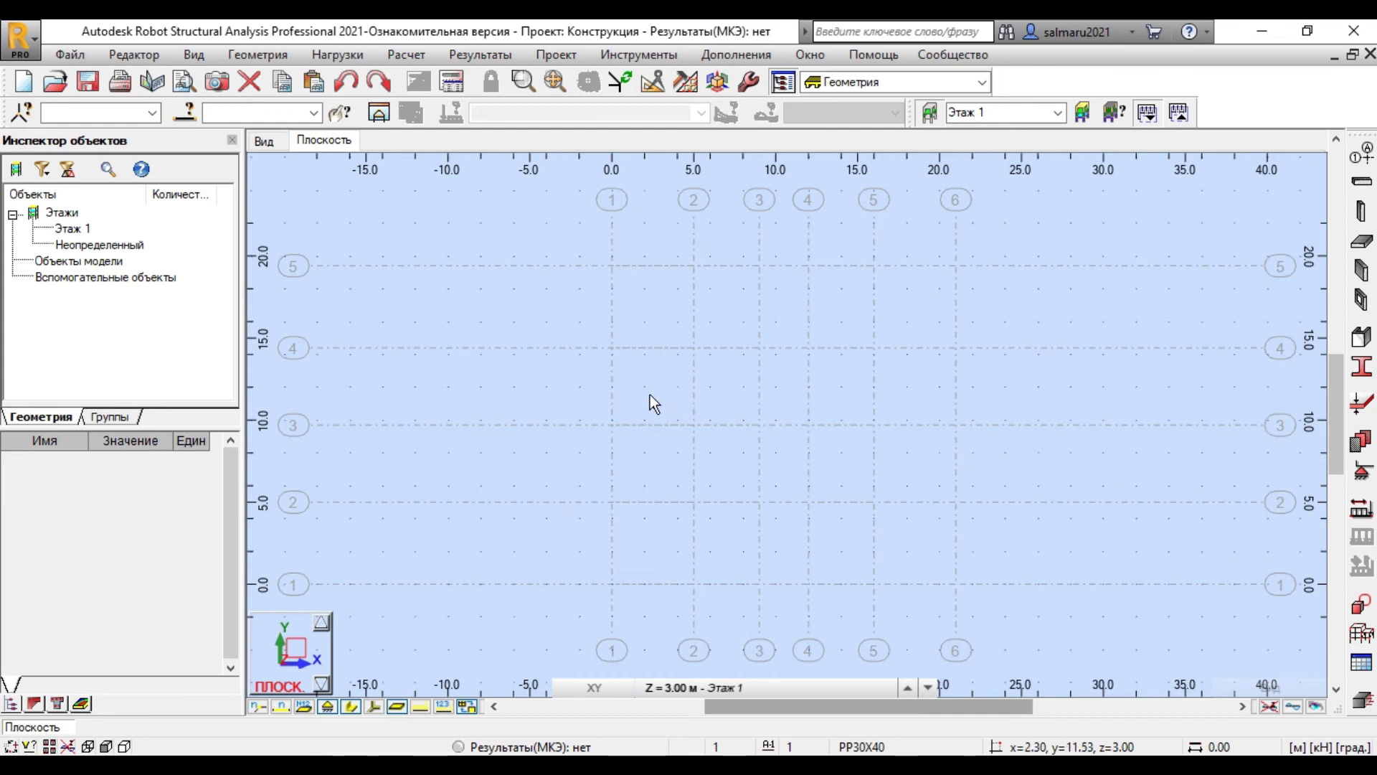
click(274, 143)
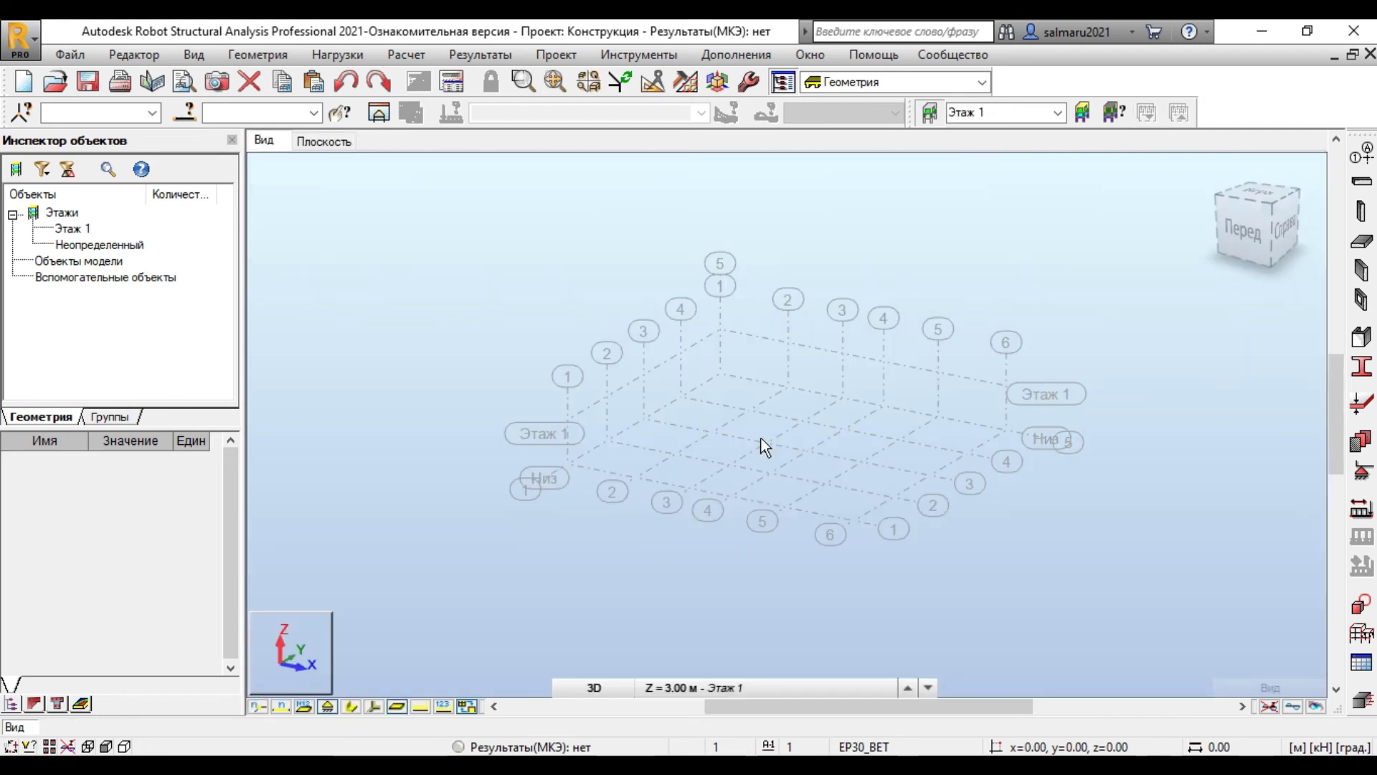
drag(1270, 208, 1253, 231)
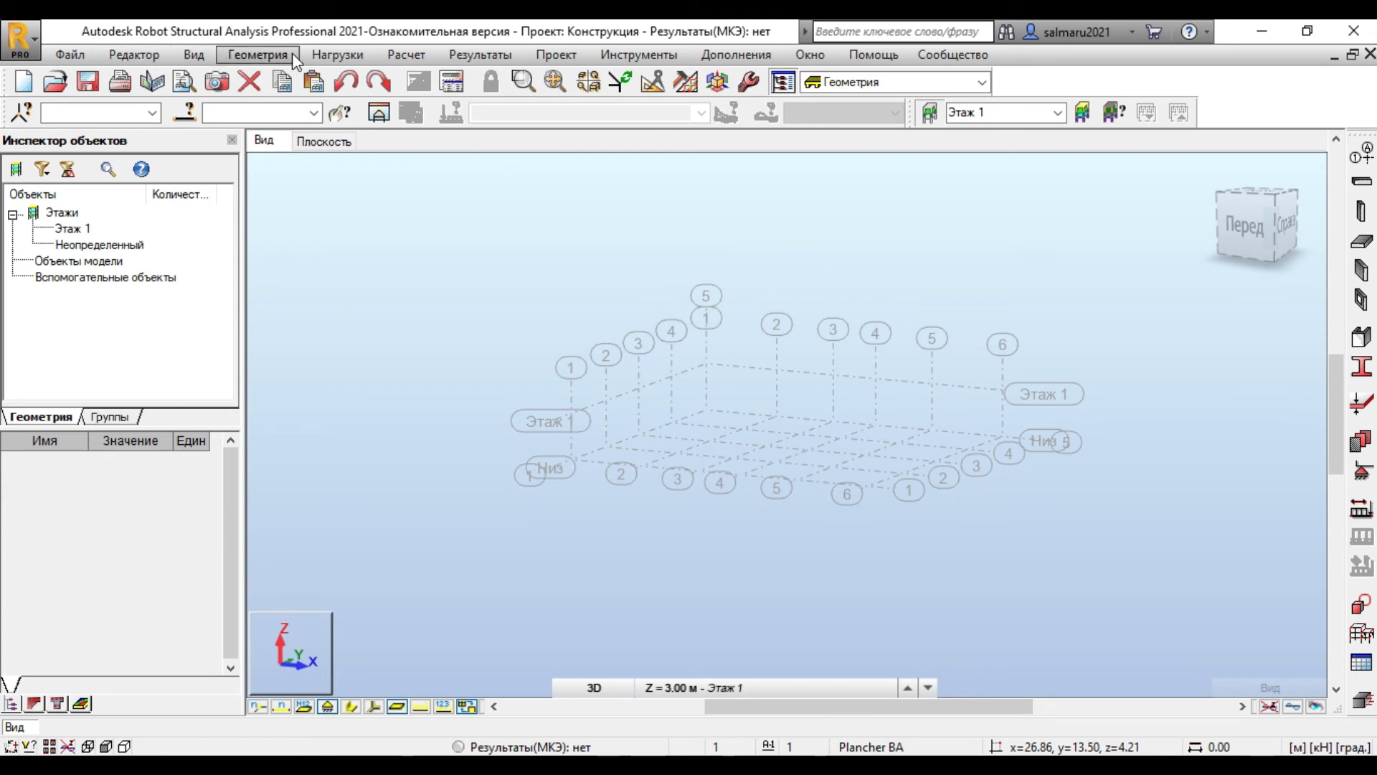
- Start defining the building's storeys and delete the existing storey Этаж 1
click(258, 55)
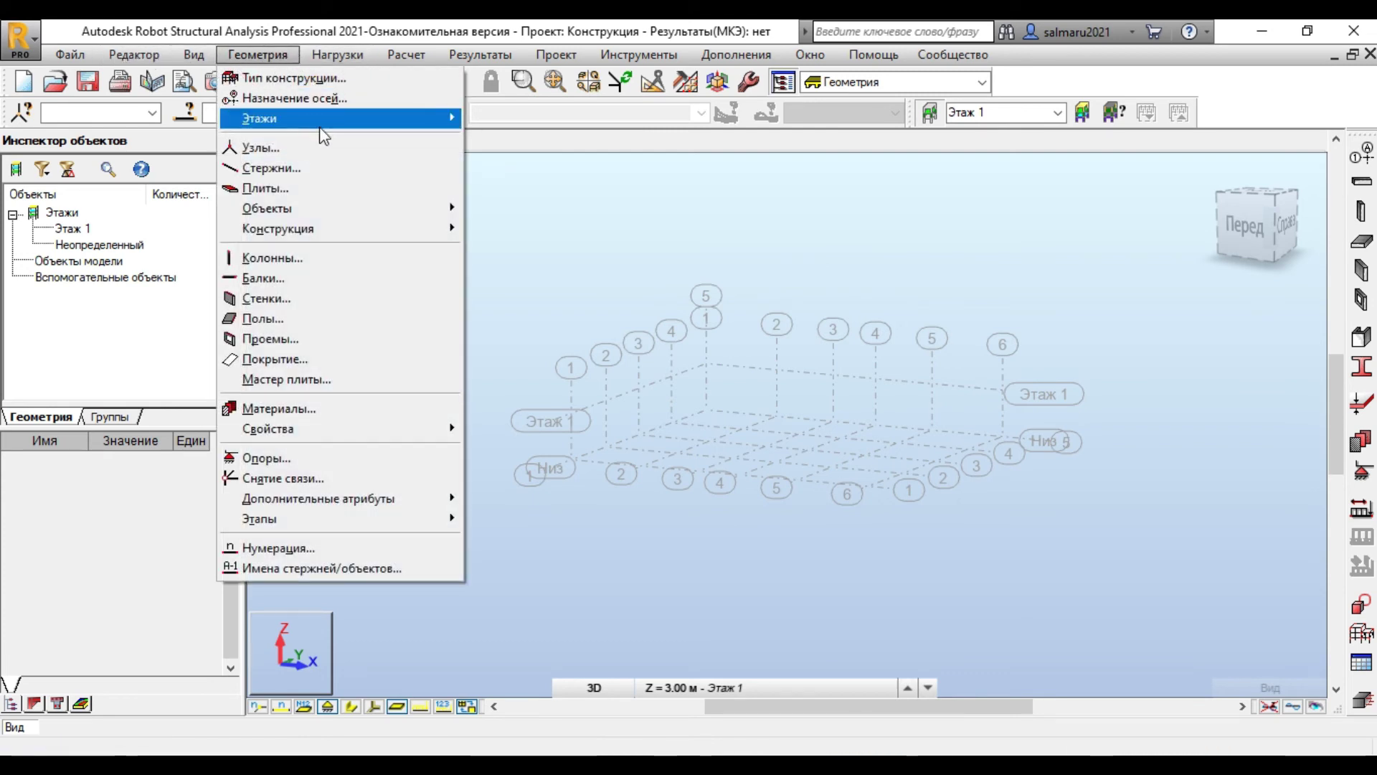
mouse_move(362, 127)
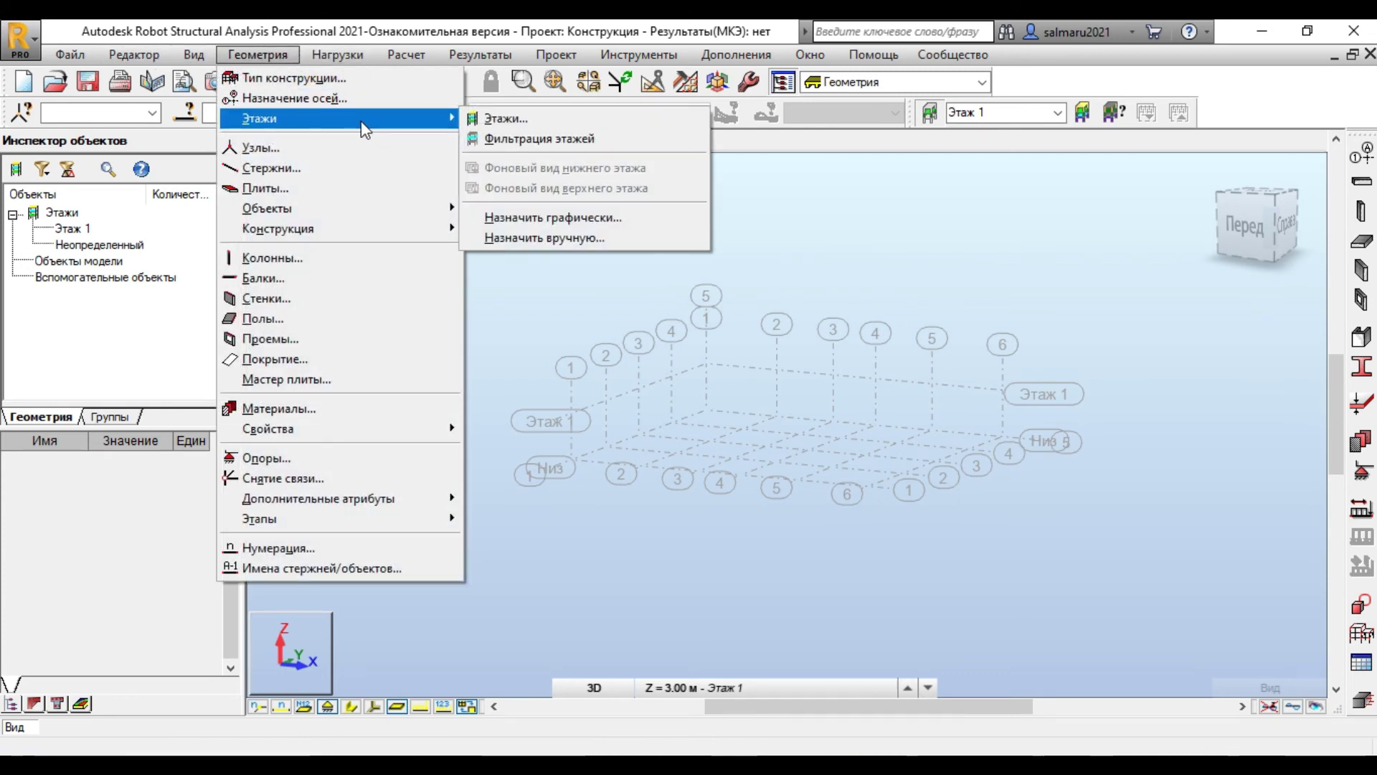
click(539, 118)
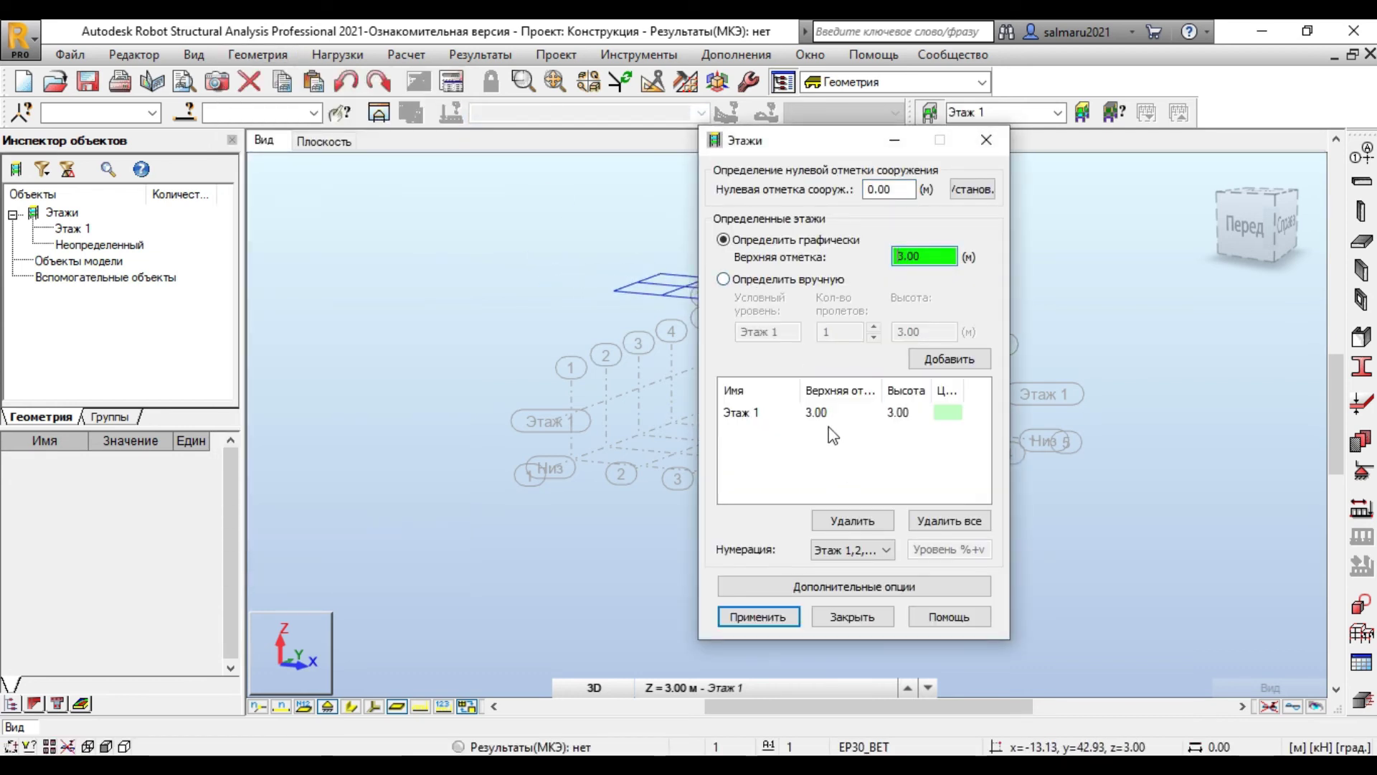
click(773, 421)
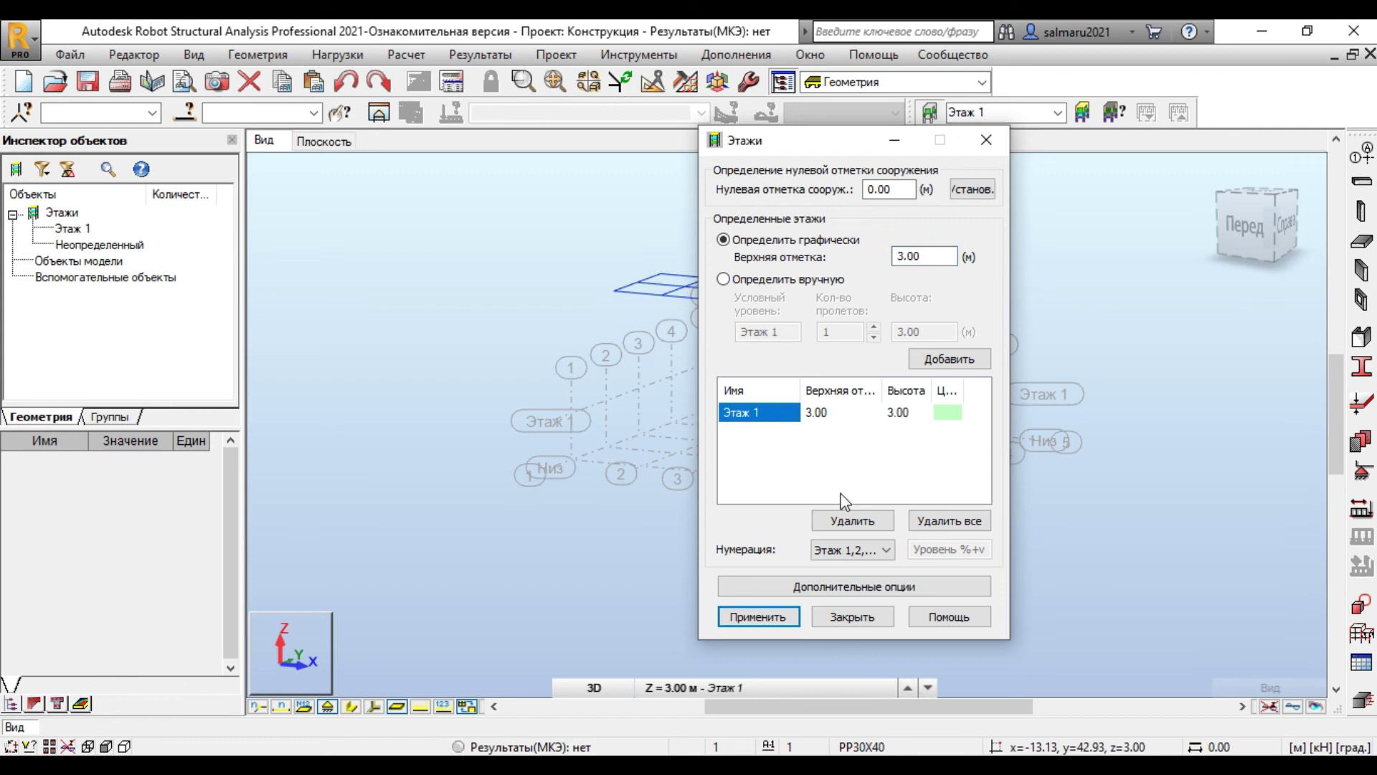
click(862, 524)
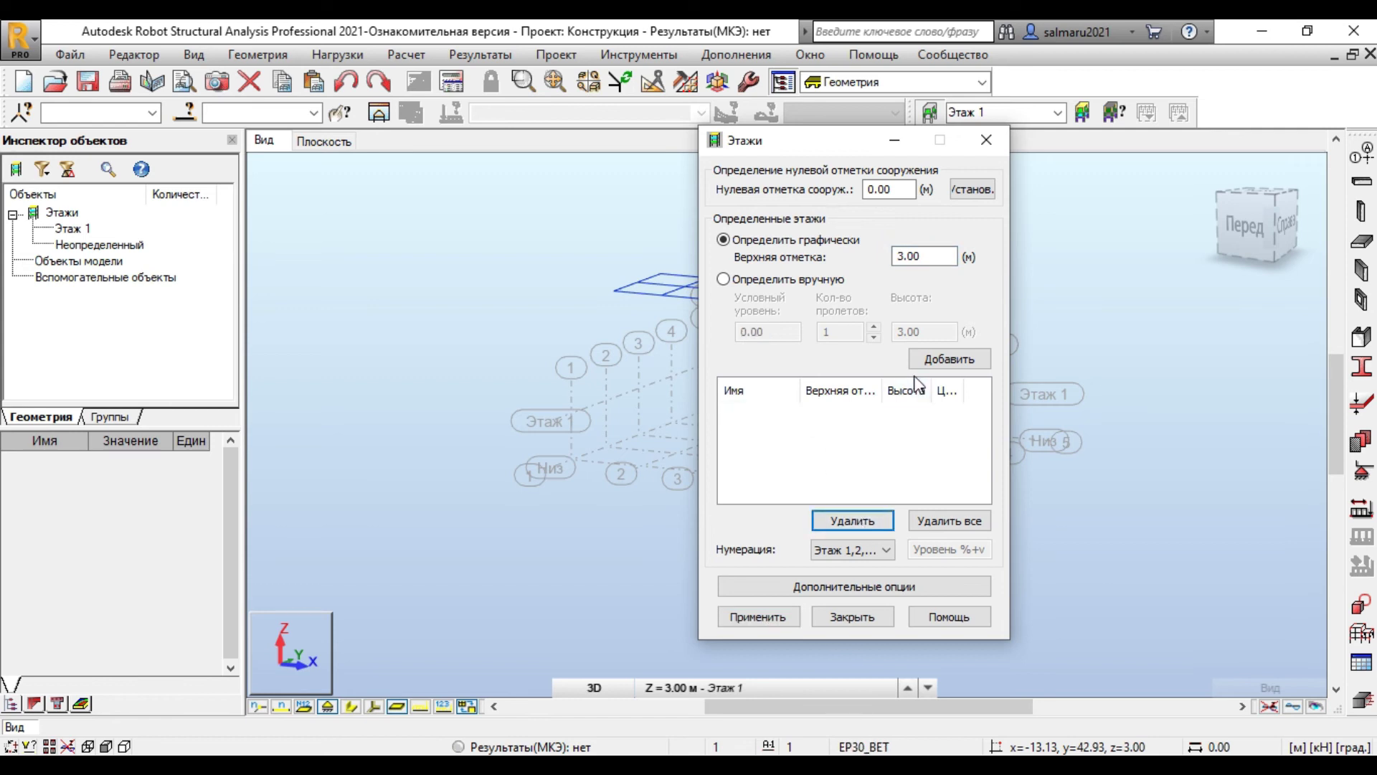
- Switch to manual storey definition and add one storey with a height of 4 m
click(723, 280)
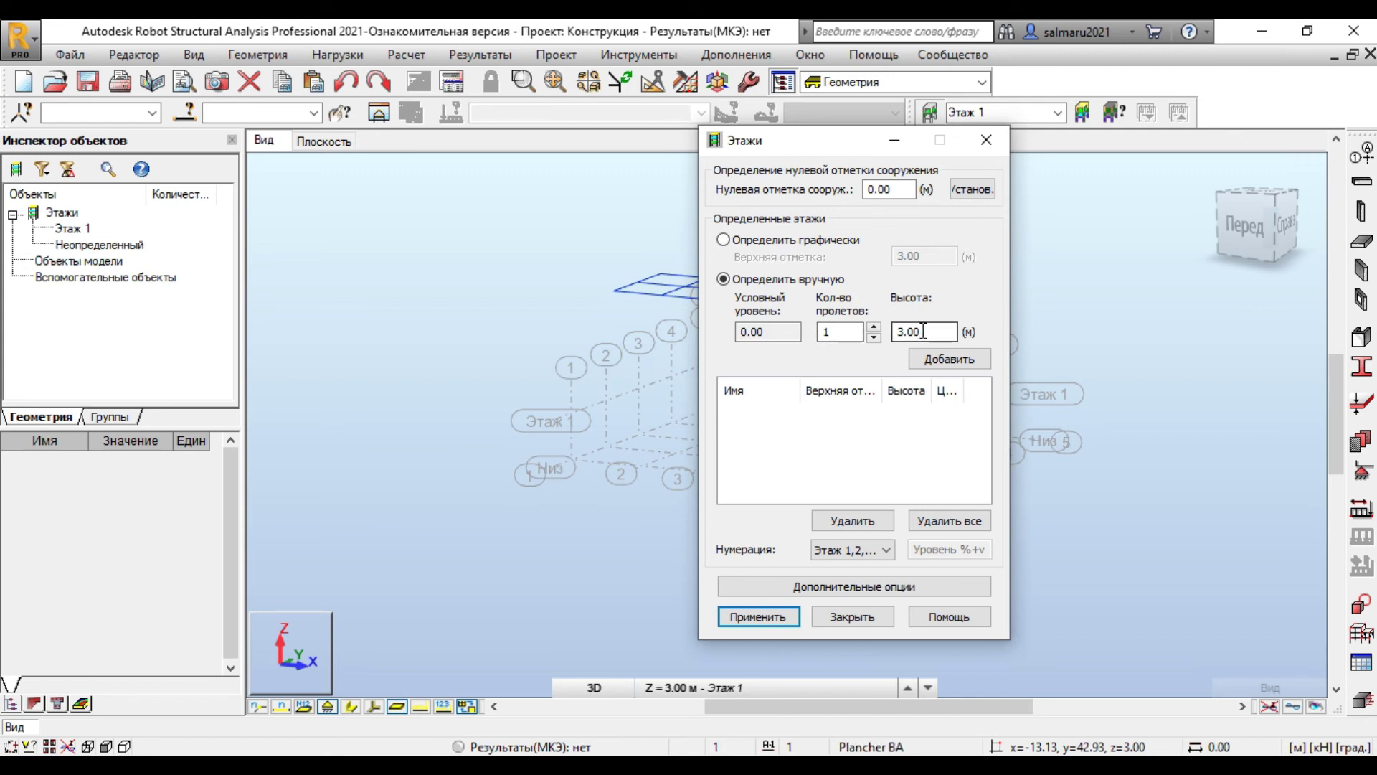
drag(923, 330, 889, 334)
text(4)
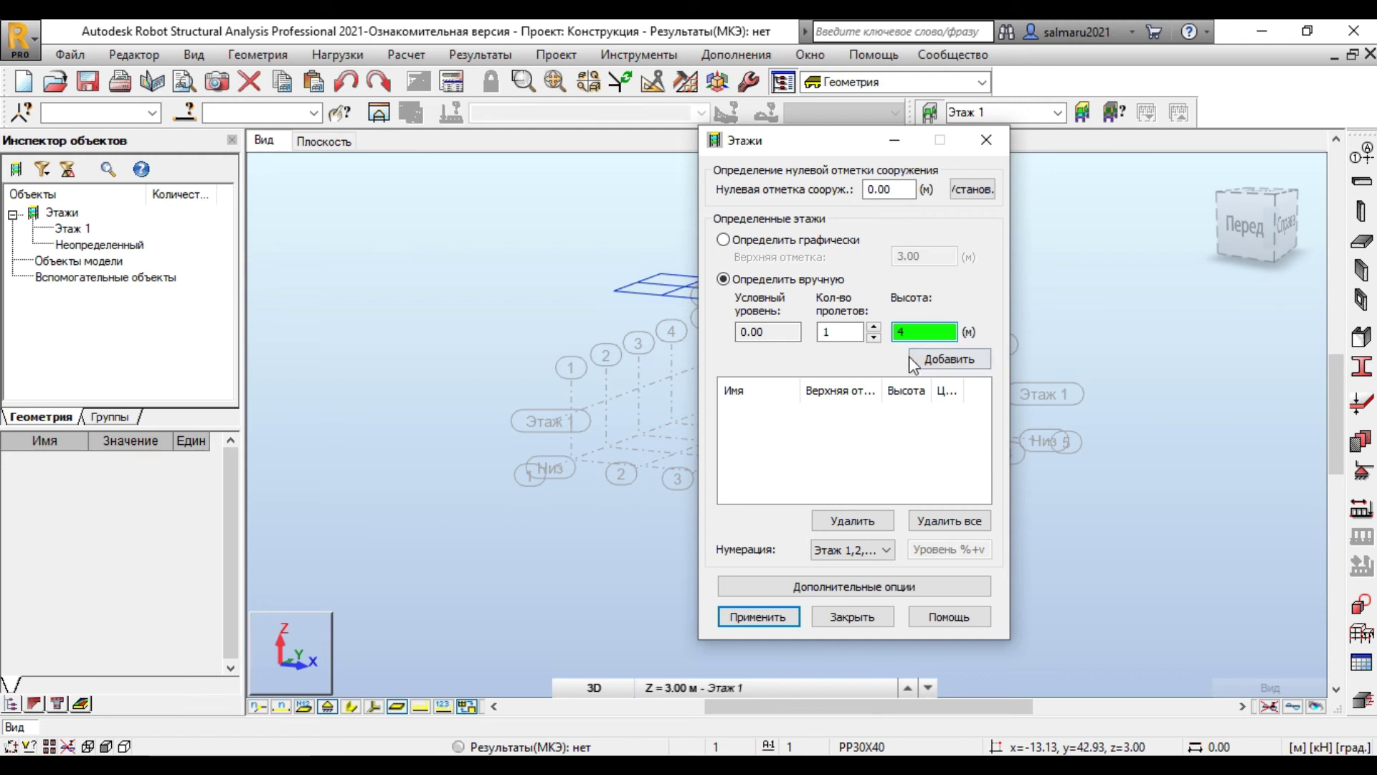
click(932, 357)
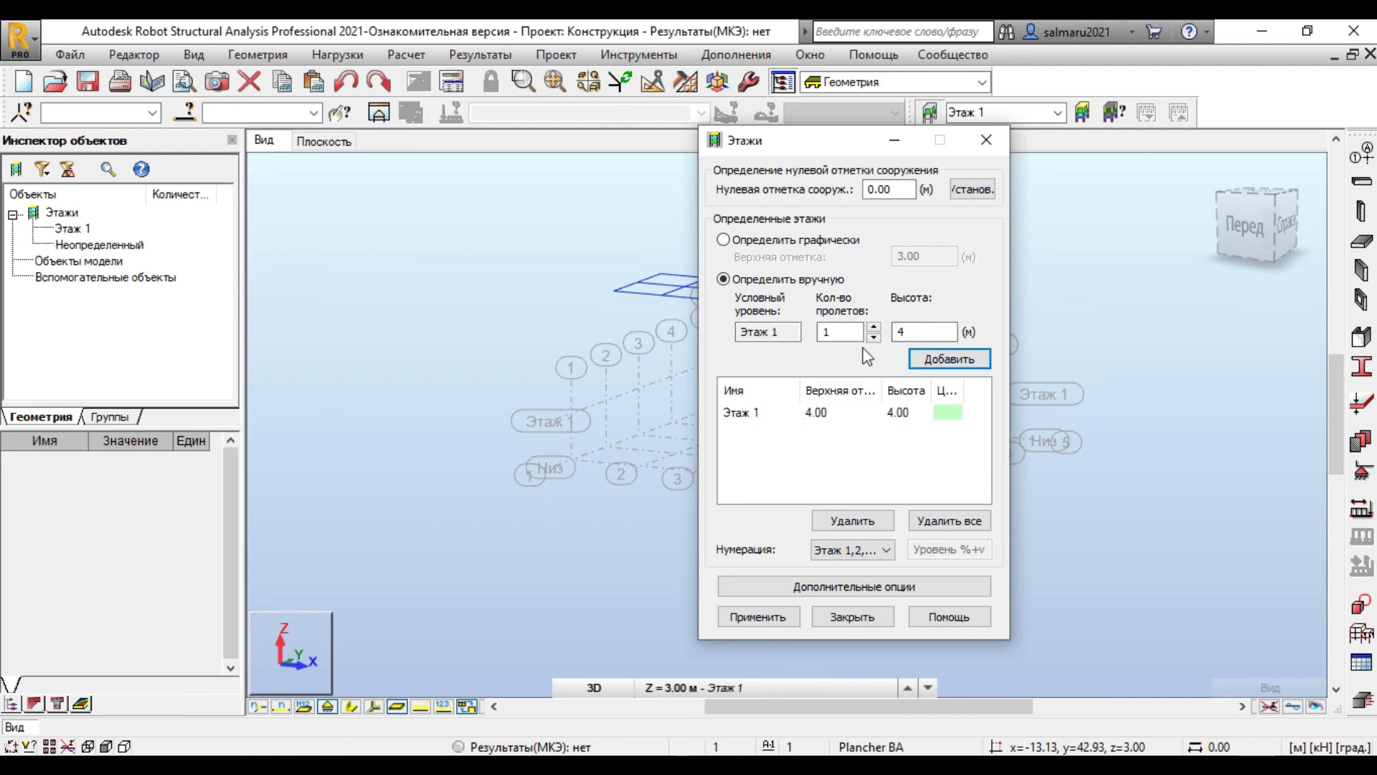
- Add five more storeys, each 3.5 m high, above the first storey
drag(849, 332, 820, 334)
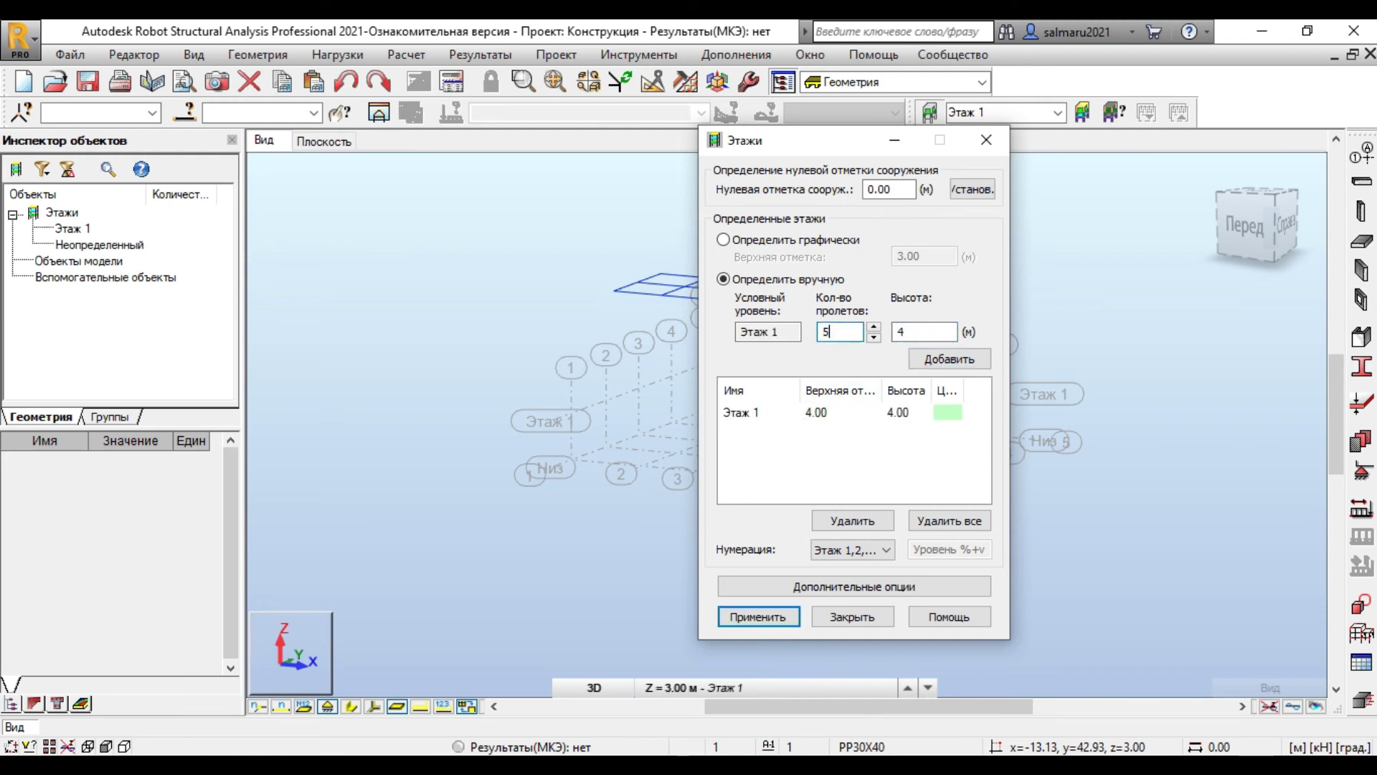
drag(915, 333, 889, 337)
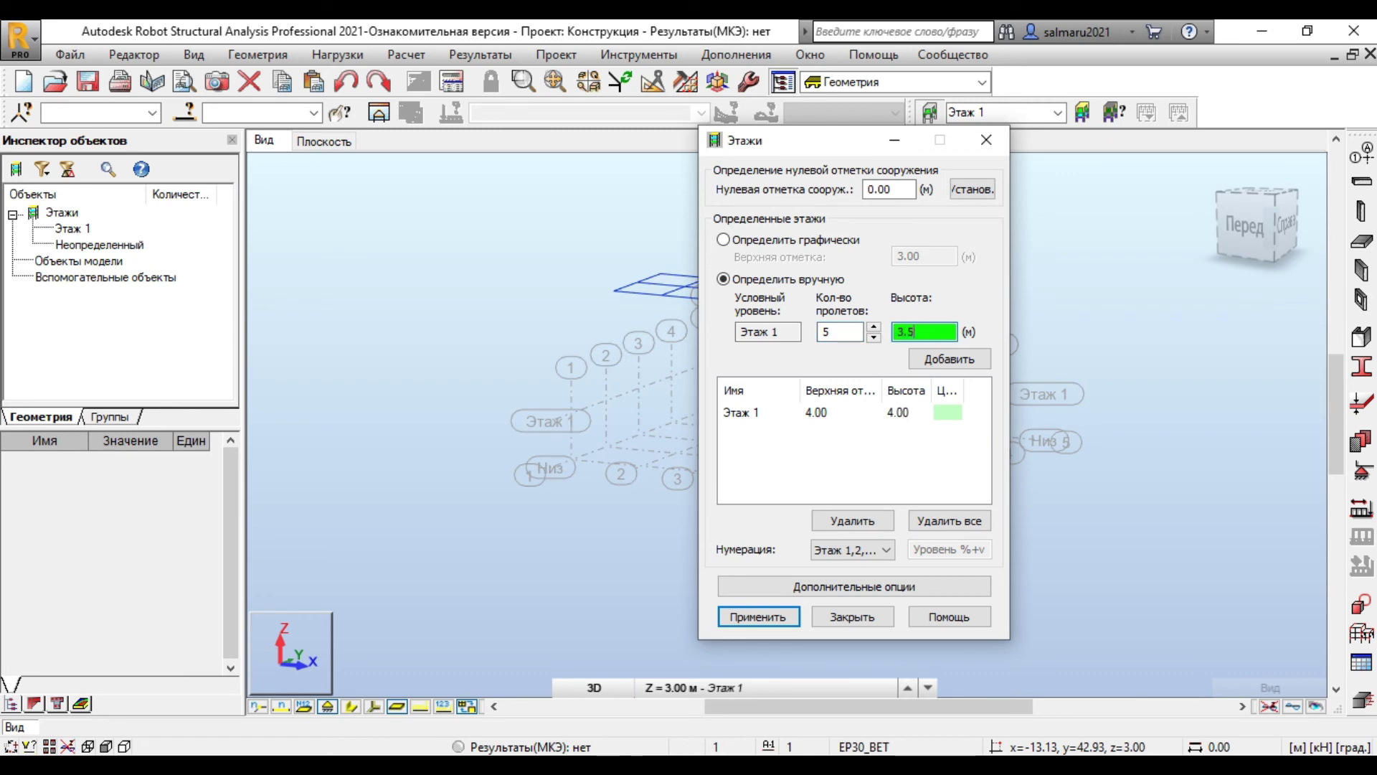
click(949, 358)
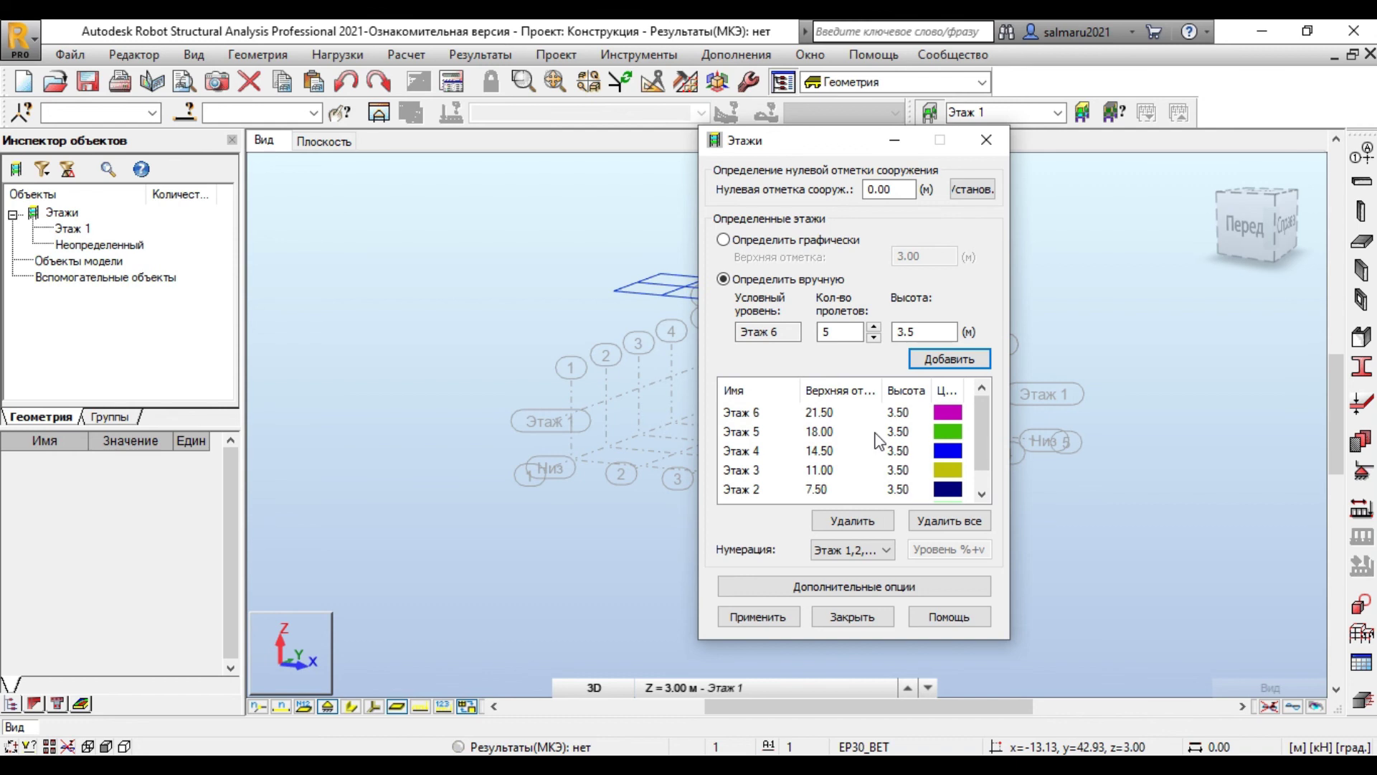
- Check the storey list, then apply the storeys to the structure and close their definition
scroll(880, 441, down, 1)
scroll(827, 487, up, 1)
click(772, 621)
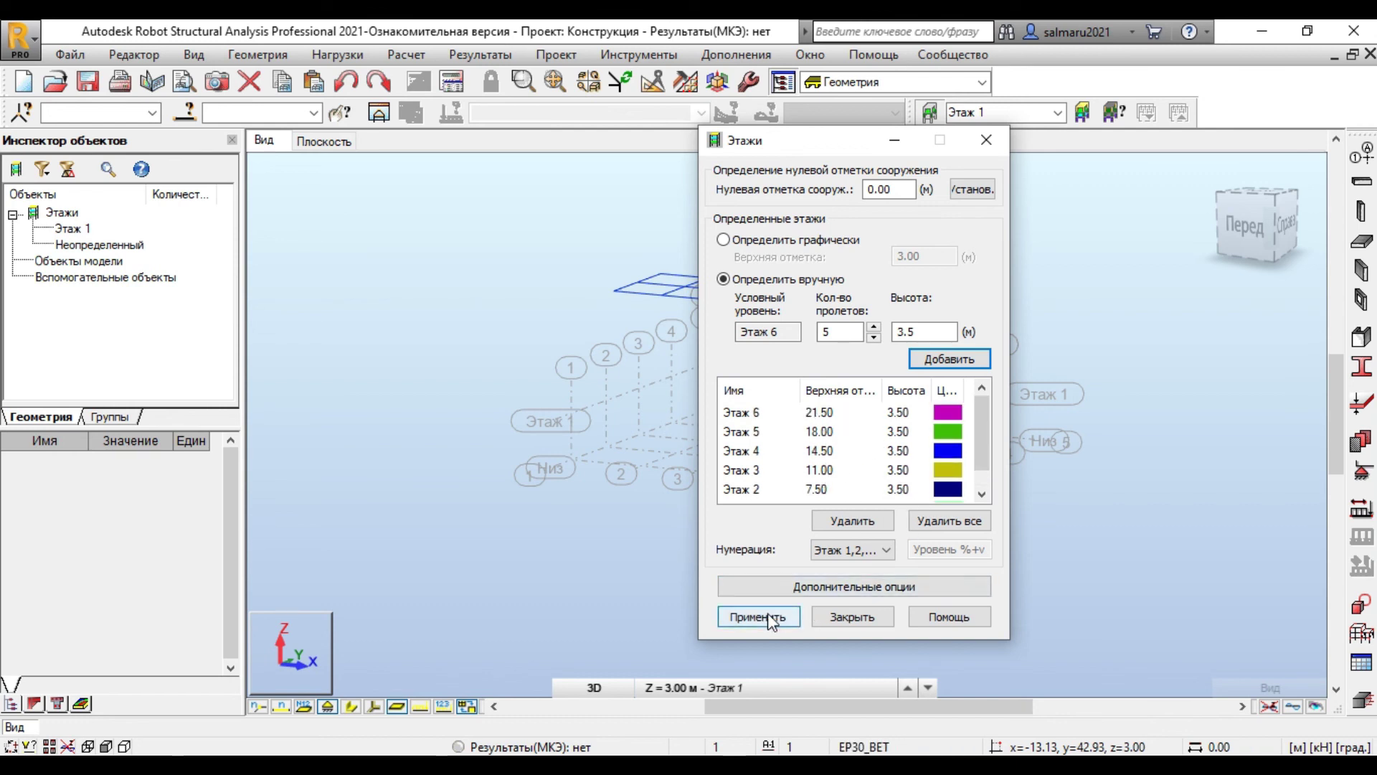
click(769, 618)
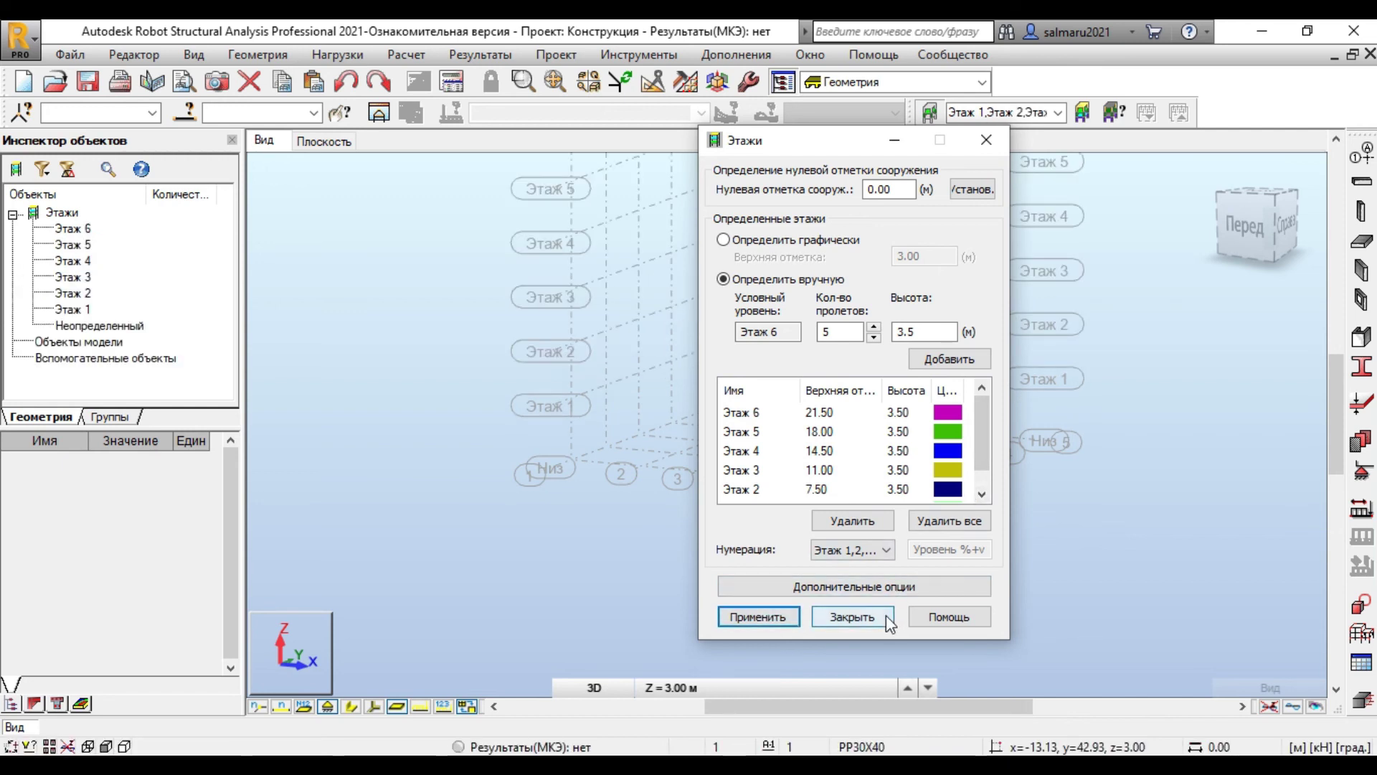
click(851, 617)
middle_drag(966, 423, 762, 494)
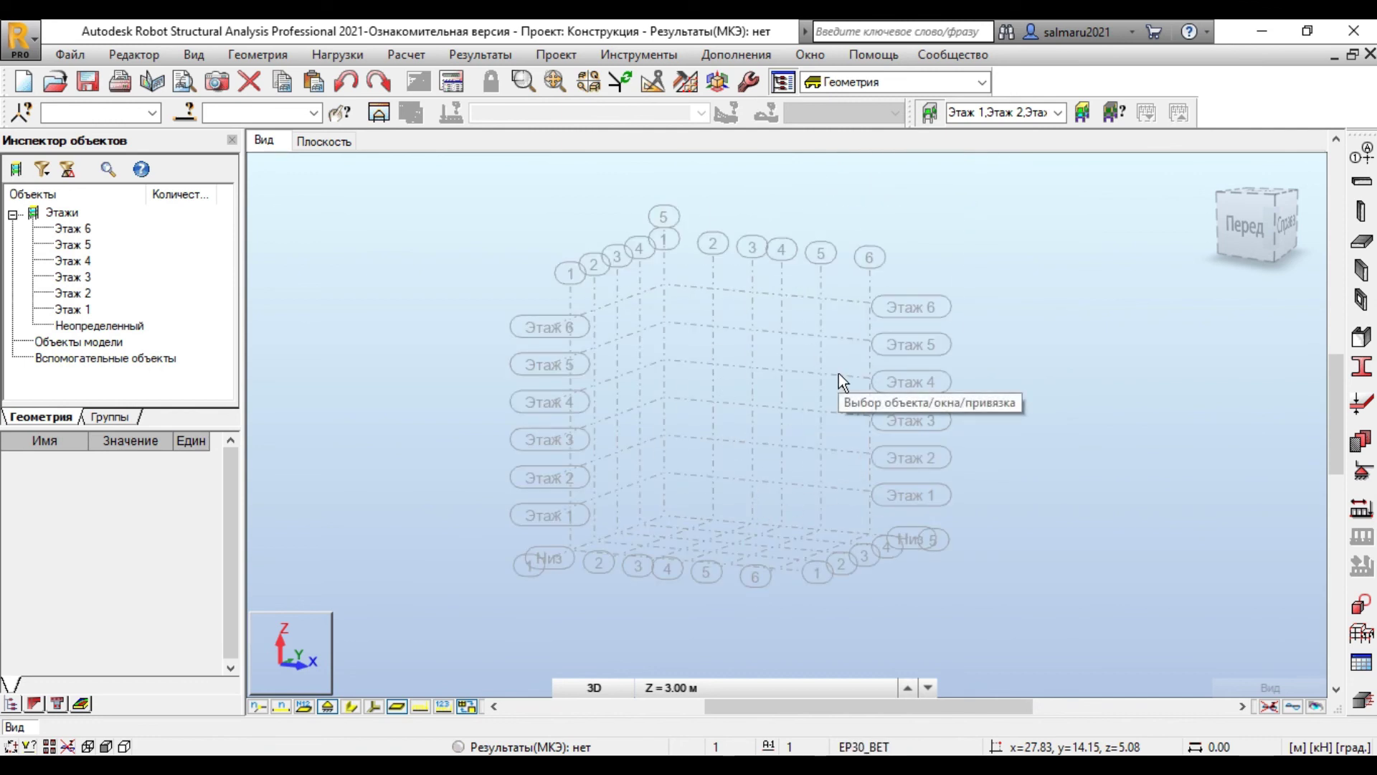
- Exclude storeys Этаж 3 to Этаж 6 from the structural axes' Z levels and apply the change
click(1361, 153)
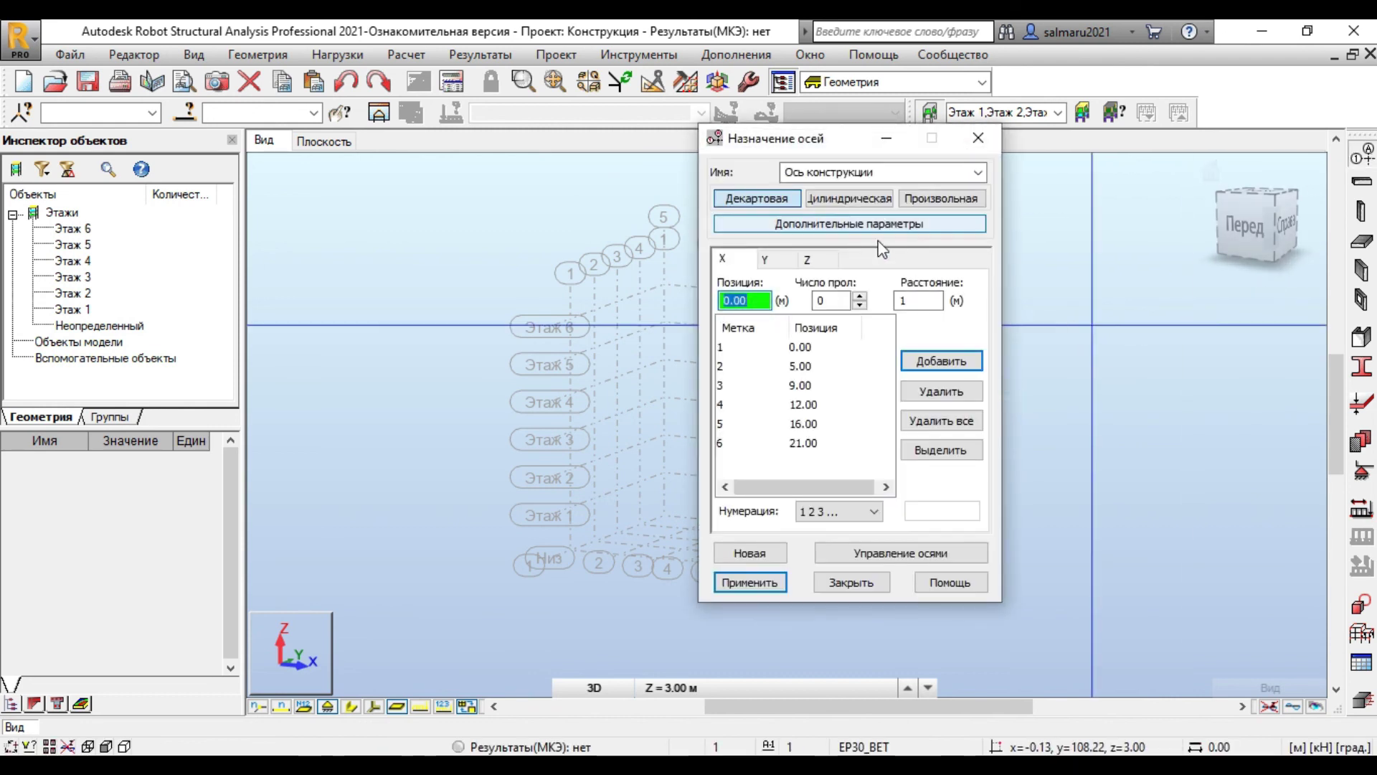
click(830, 259)
drag(843, 148, 1047, 139)
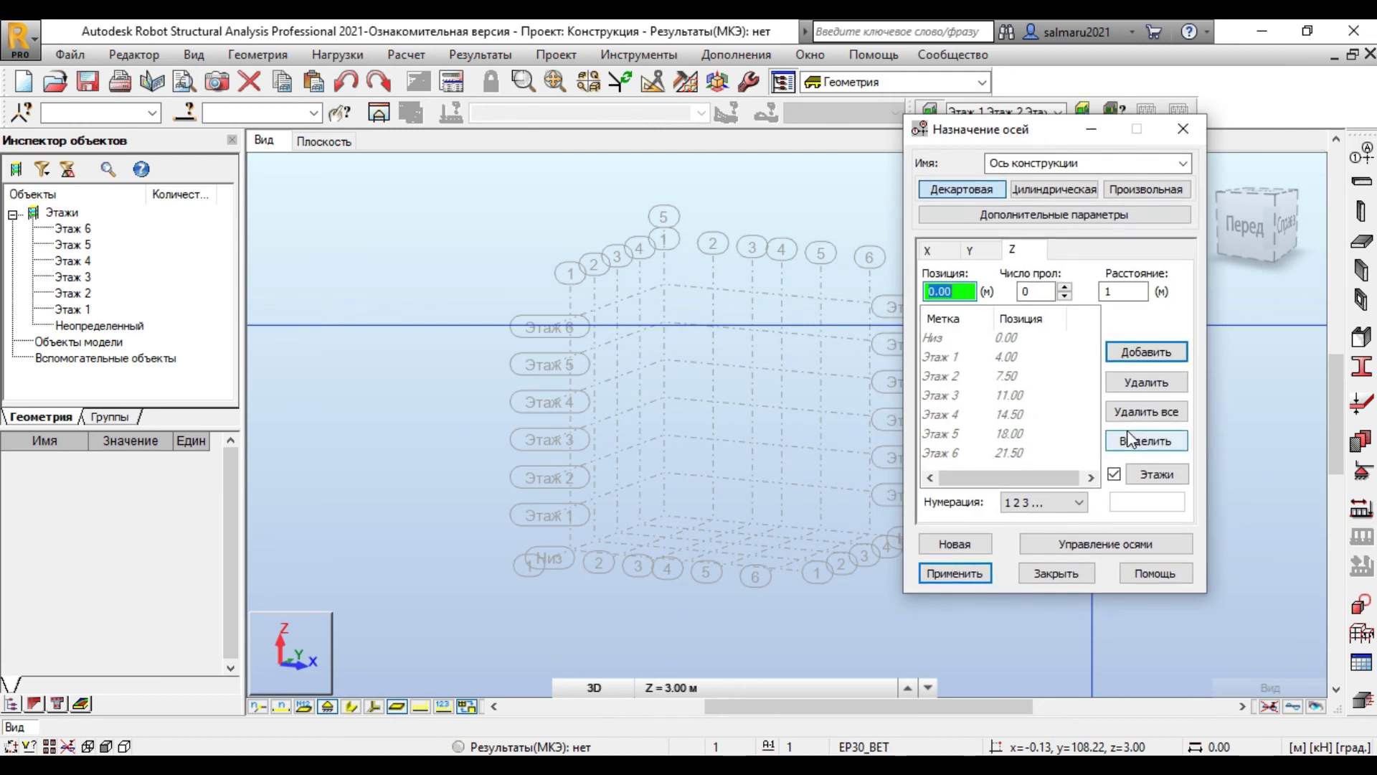
click(1176, 481)
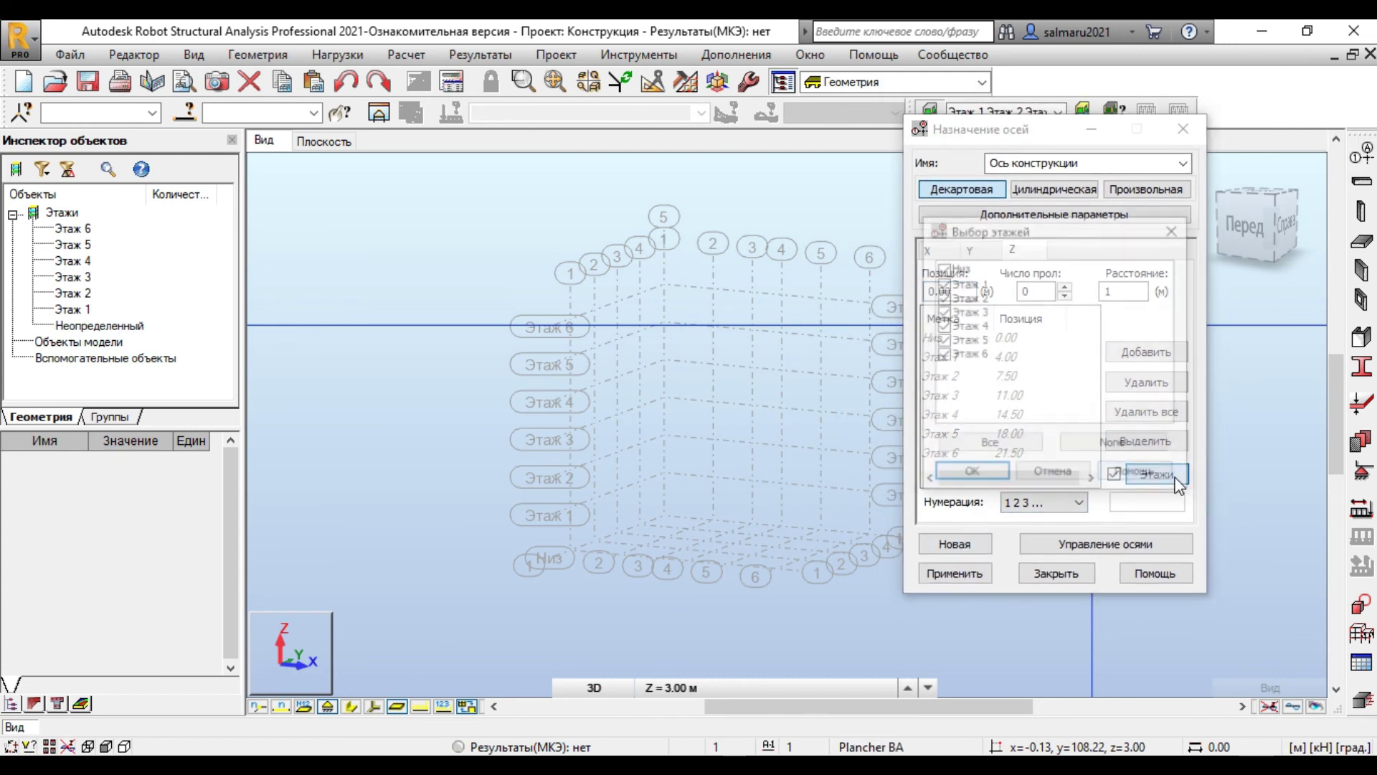
click(943, 354)
click(942, 339)
click(942, 325)
click(942, 311)
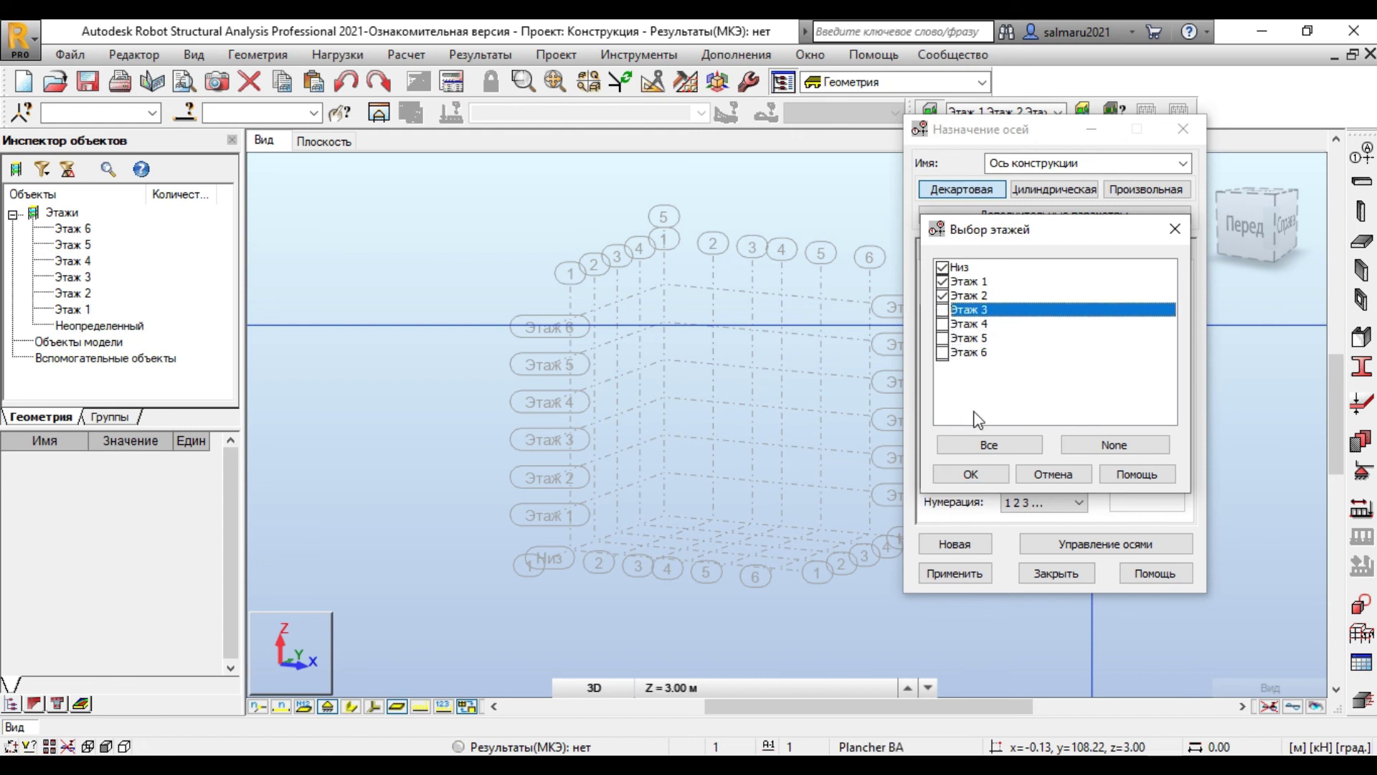
click(971, 474)
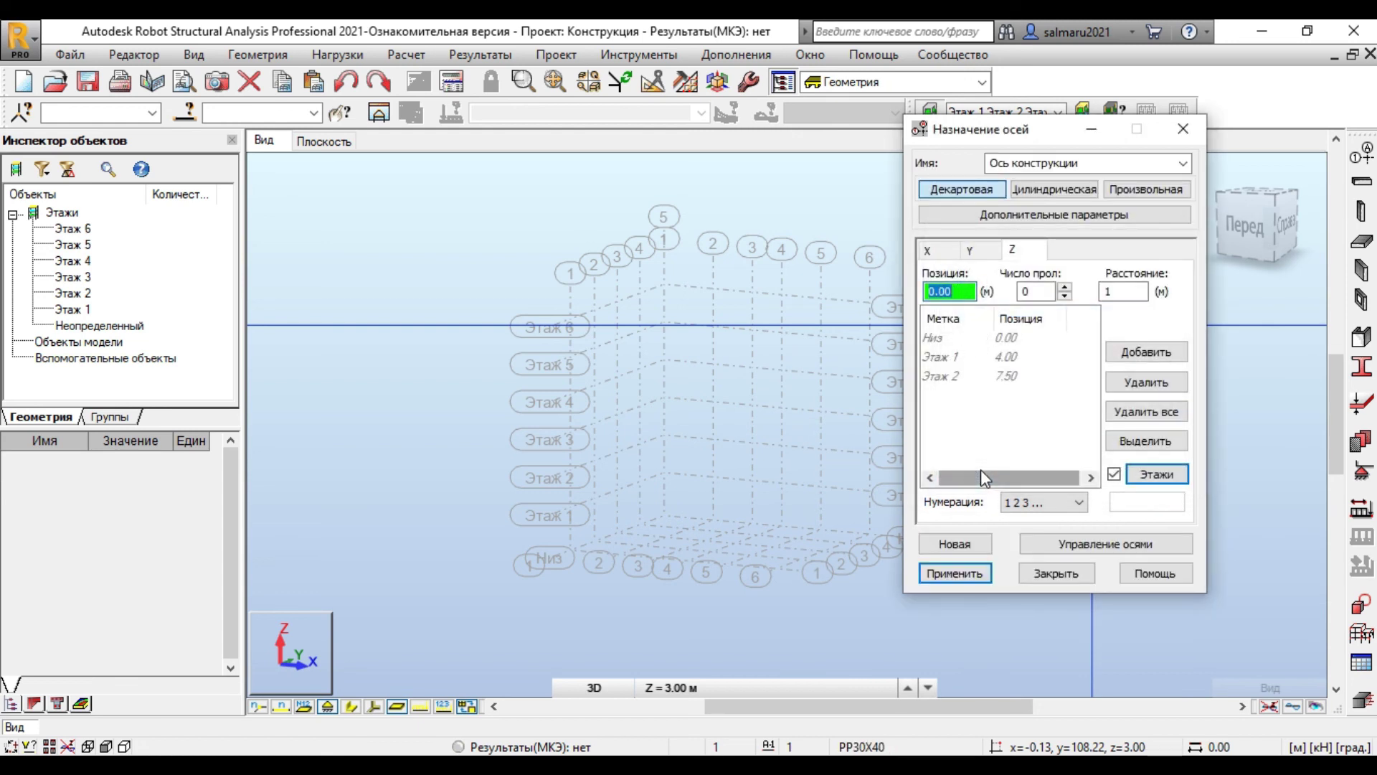
click(952, 574)
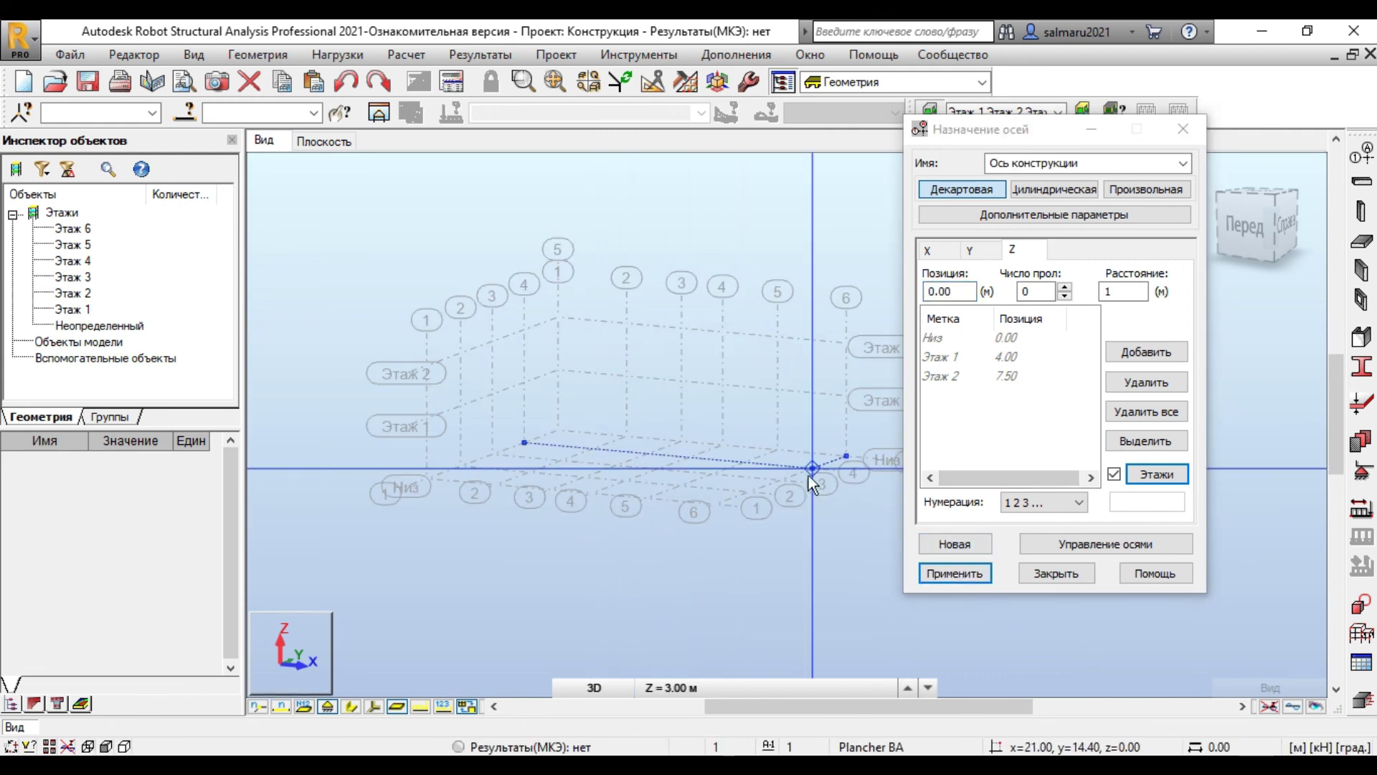
- Include storeys Этаж 3 to Этаж 6 in the Z levels again, apply, and close the axis definition
click(1158, 476)
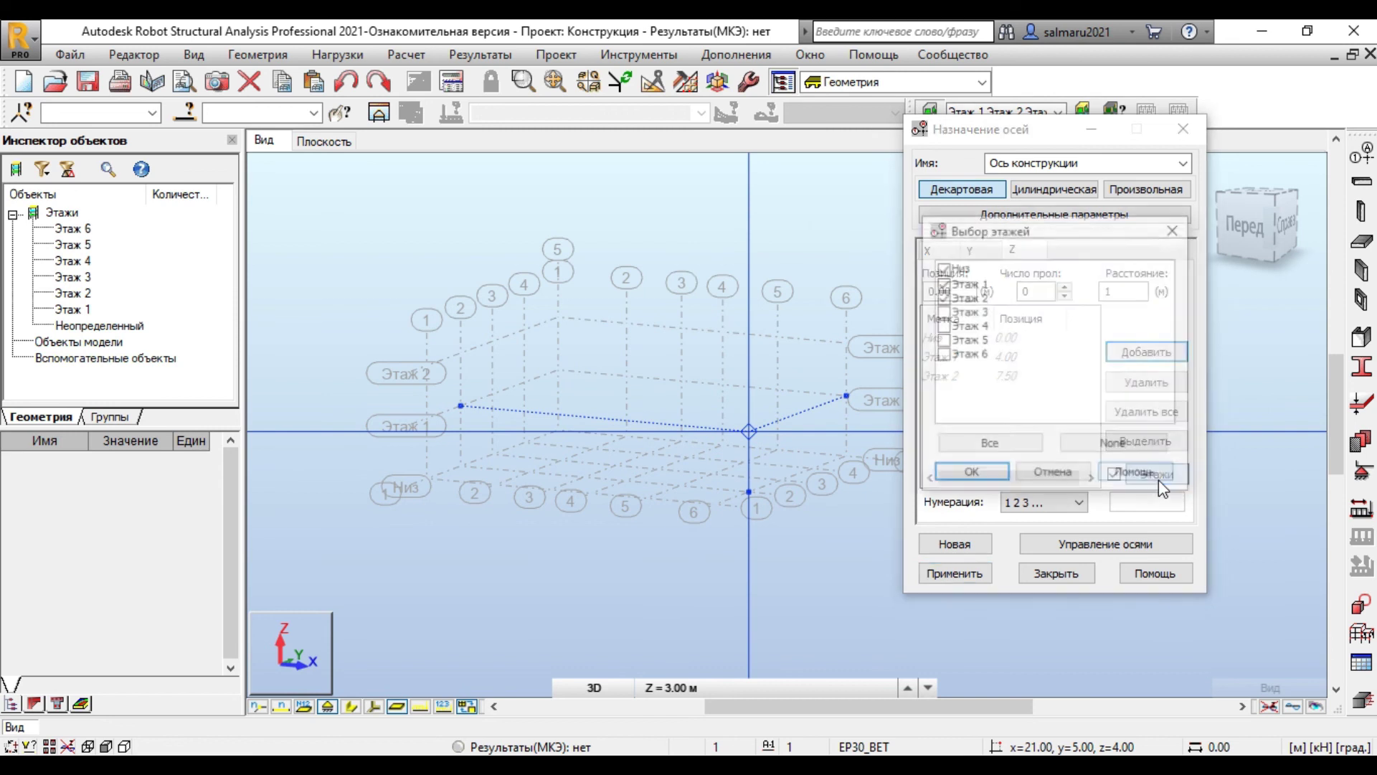
click(944, 311)
click(943, 324)
click(943, 337)
click(943, 352)
click(989, 476)
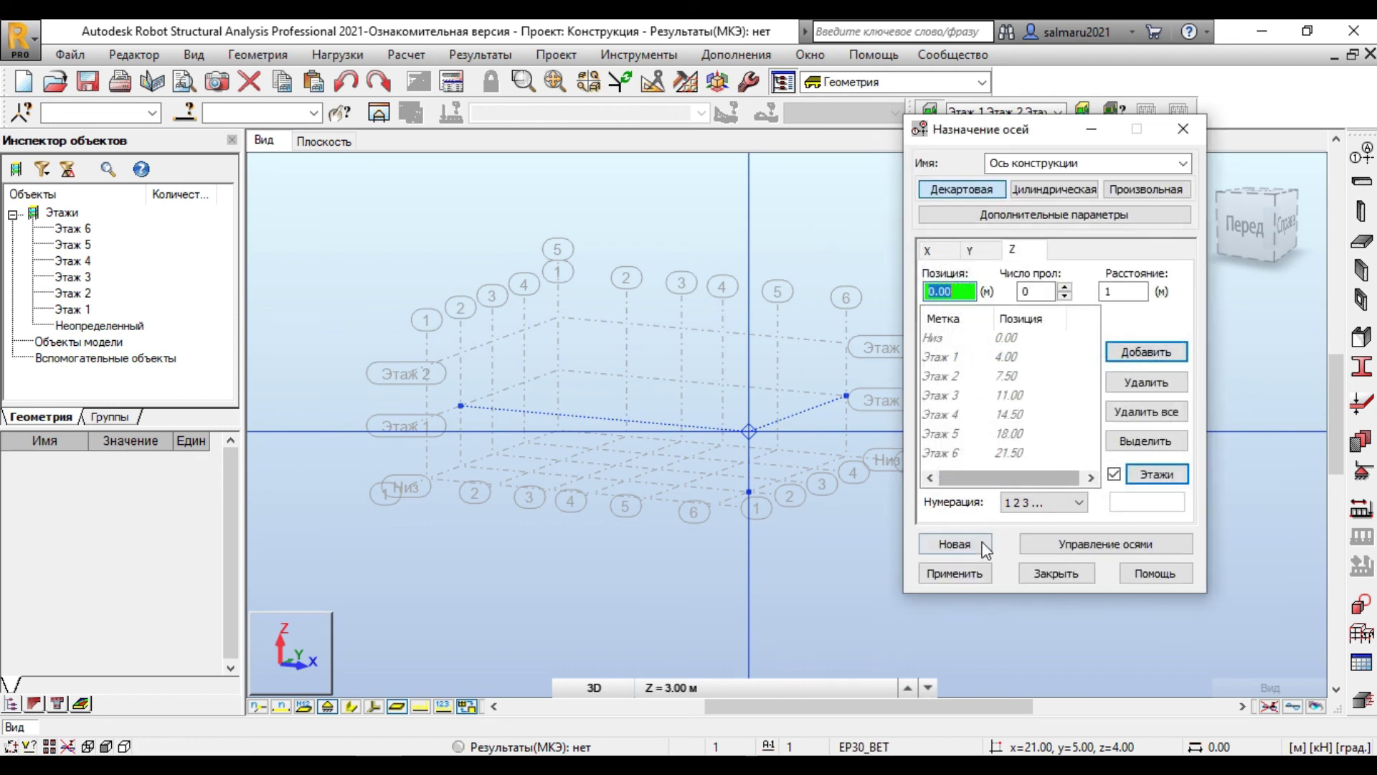
click(967, 570)
click(1051, 574)
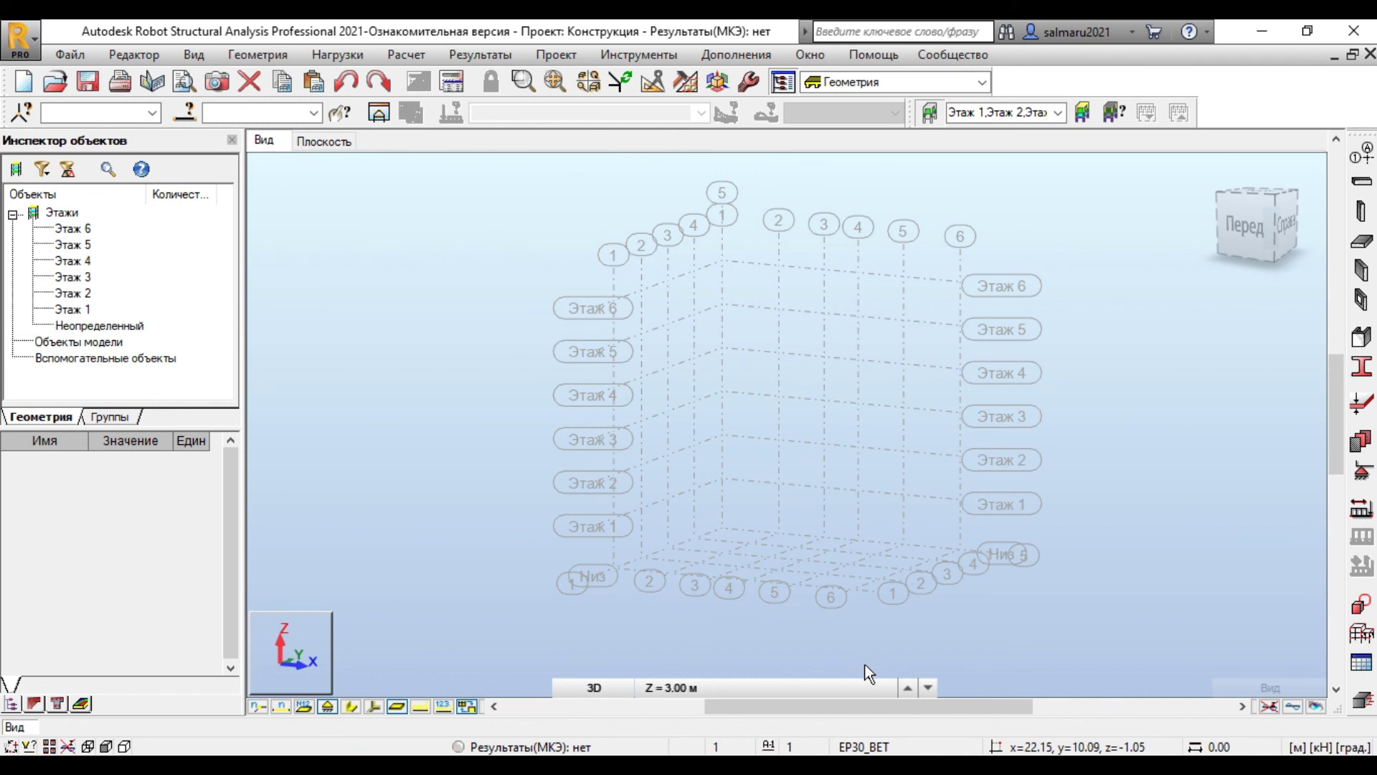
- Try to set the working level to Низ (0.00 m) in the 3D view
click(864, 686)
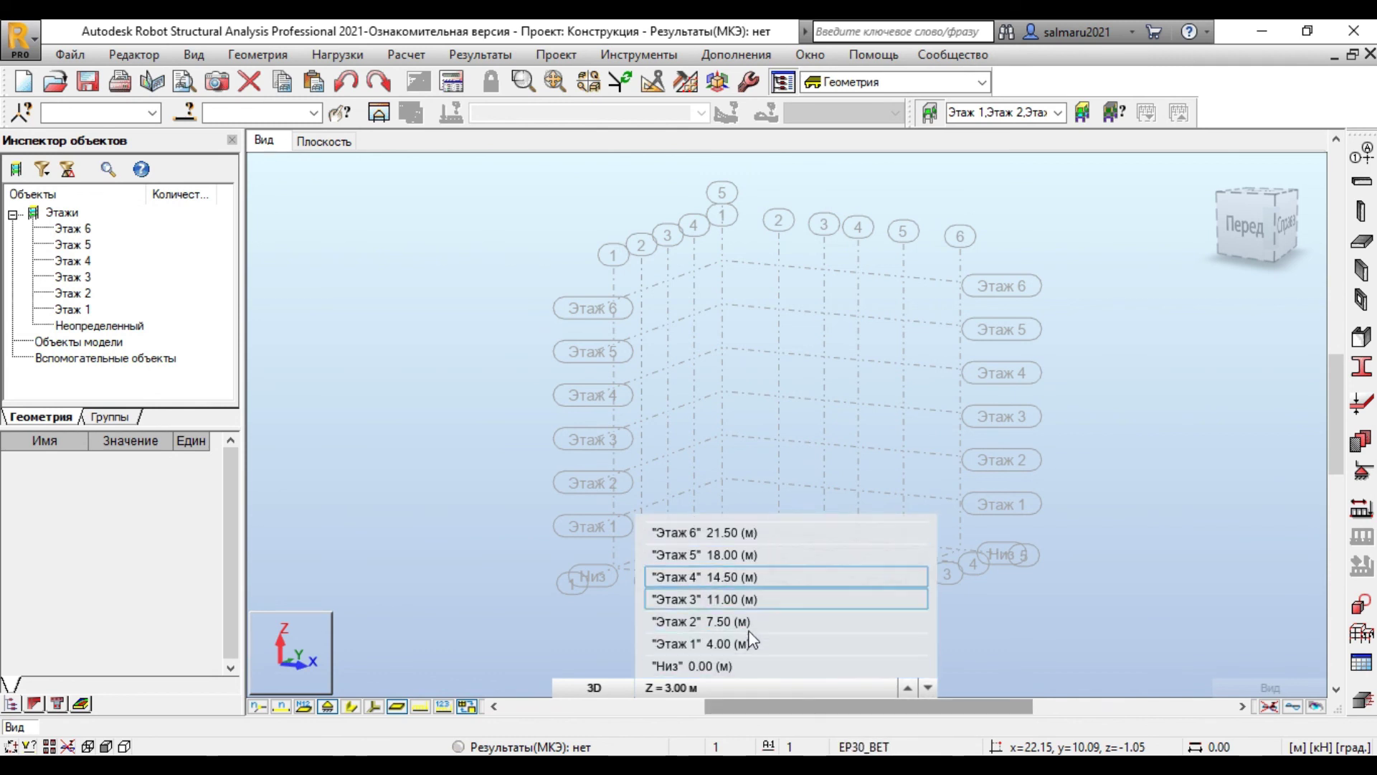
click(733, 690)
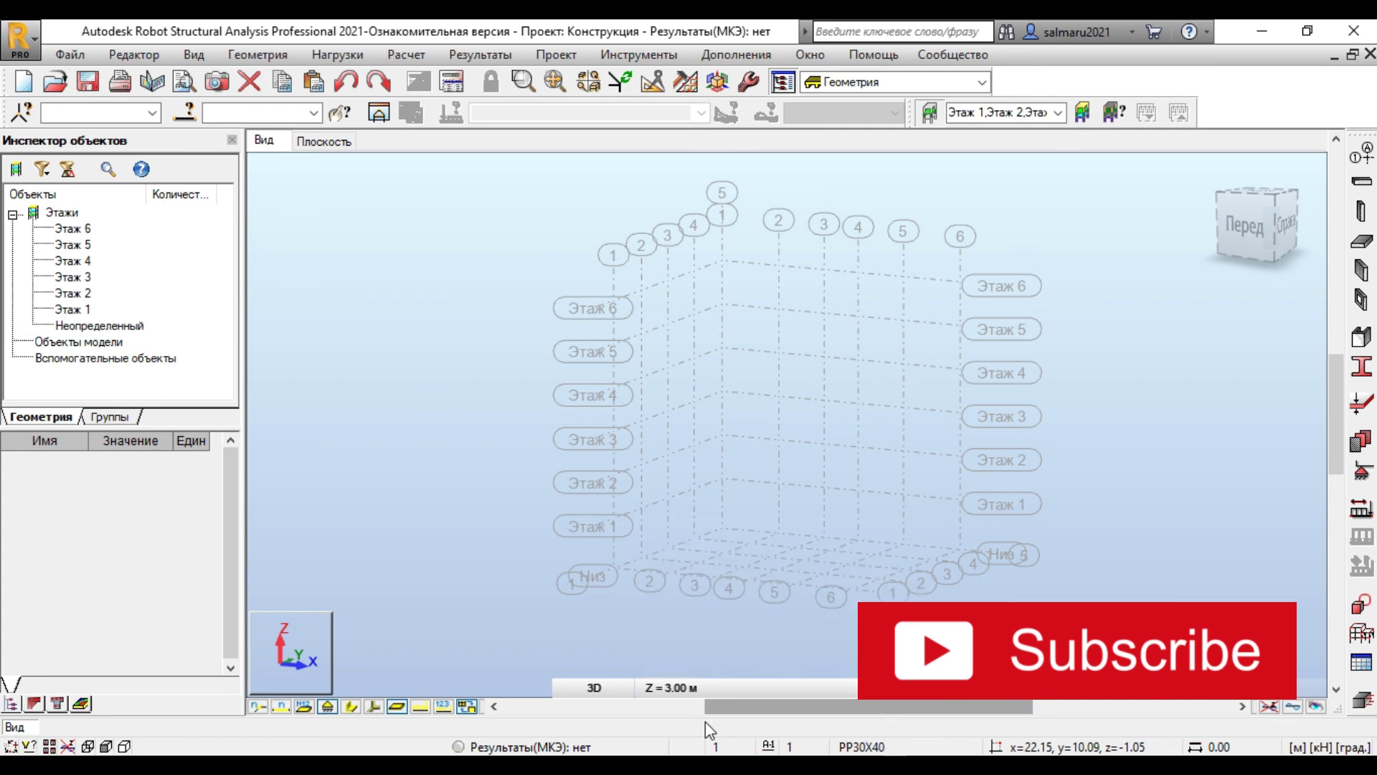
click(294, 642)
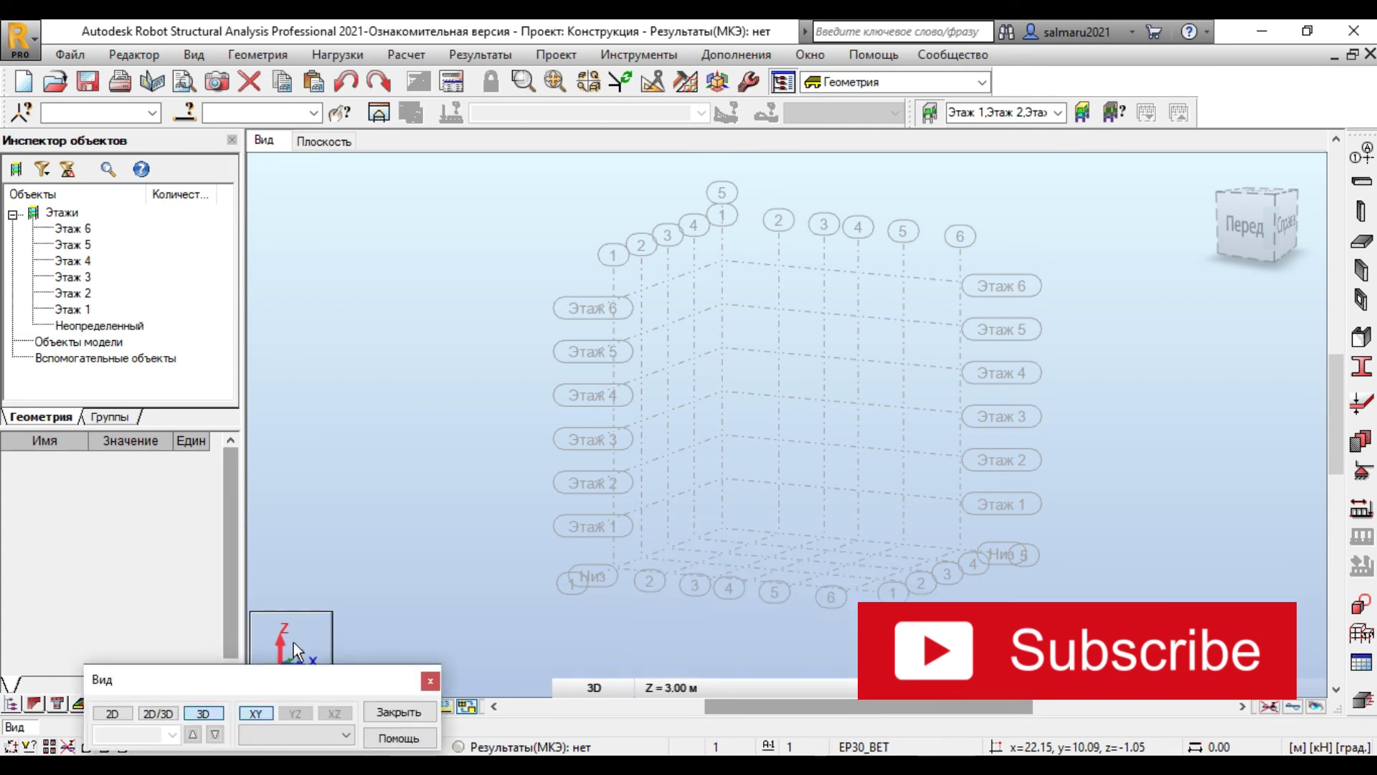
click(428, 681)
click(671, 687)
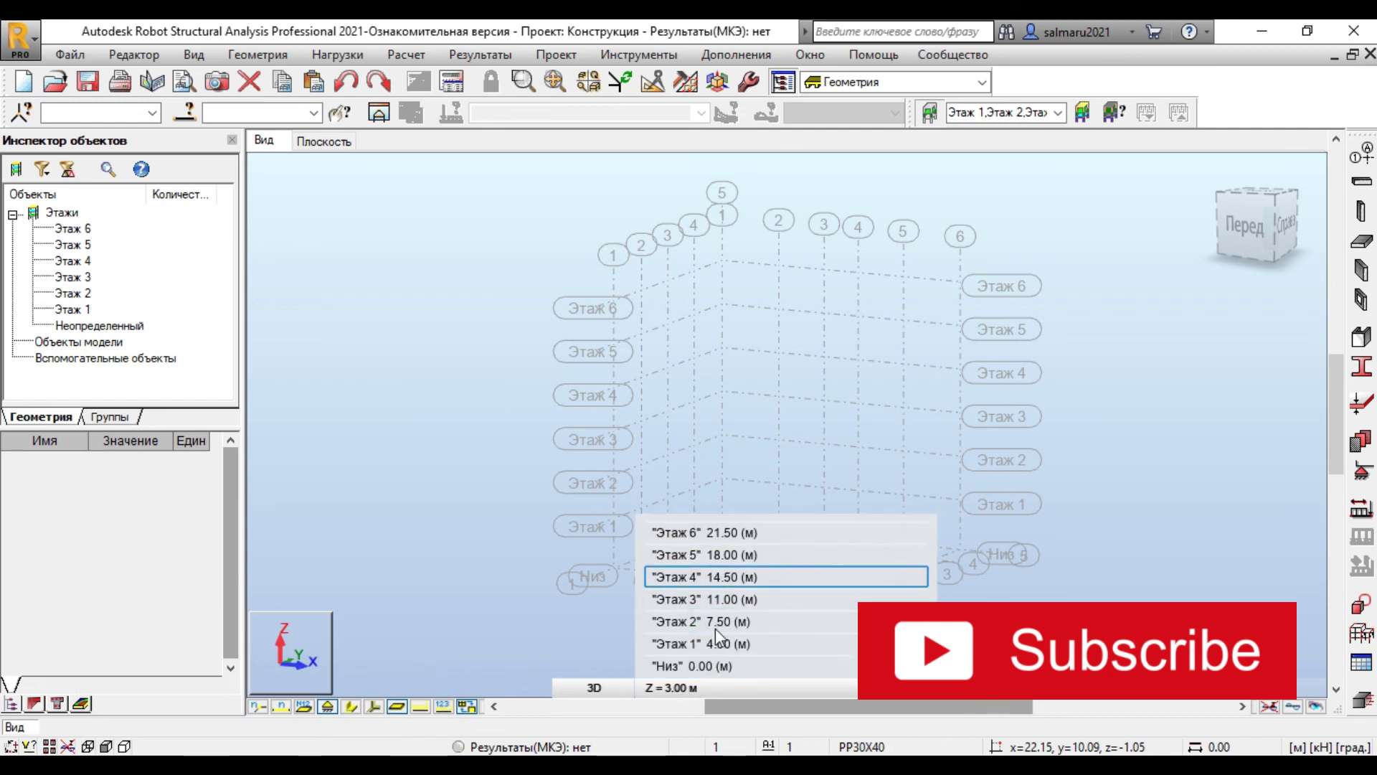
click(719, 666)
- Switch to the plan view and show the levels Этаж 1, Этаж 2 and Этаж 3 in turn
click(333, 141)
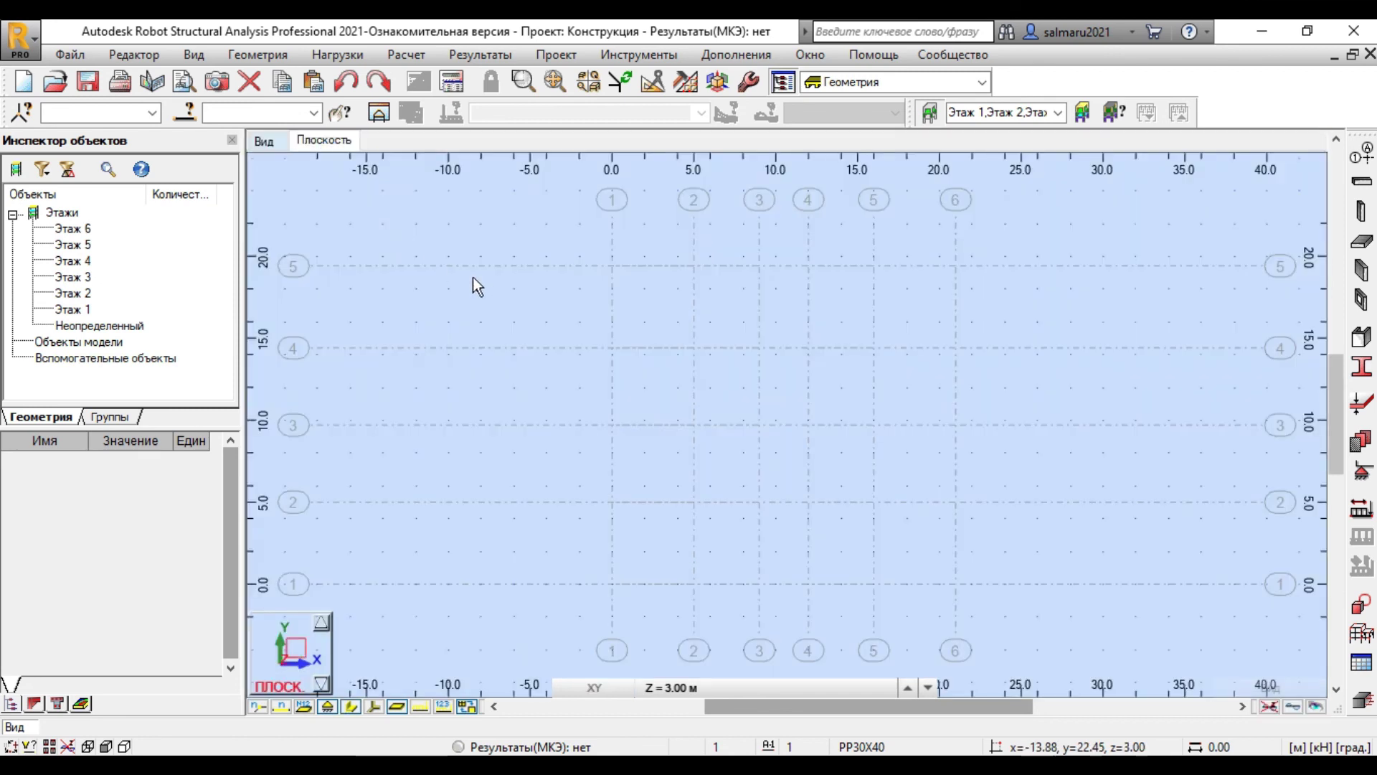
click(746, 687)
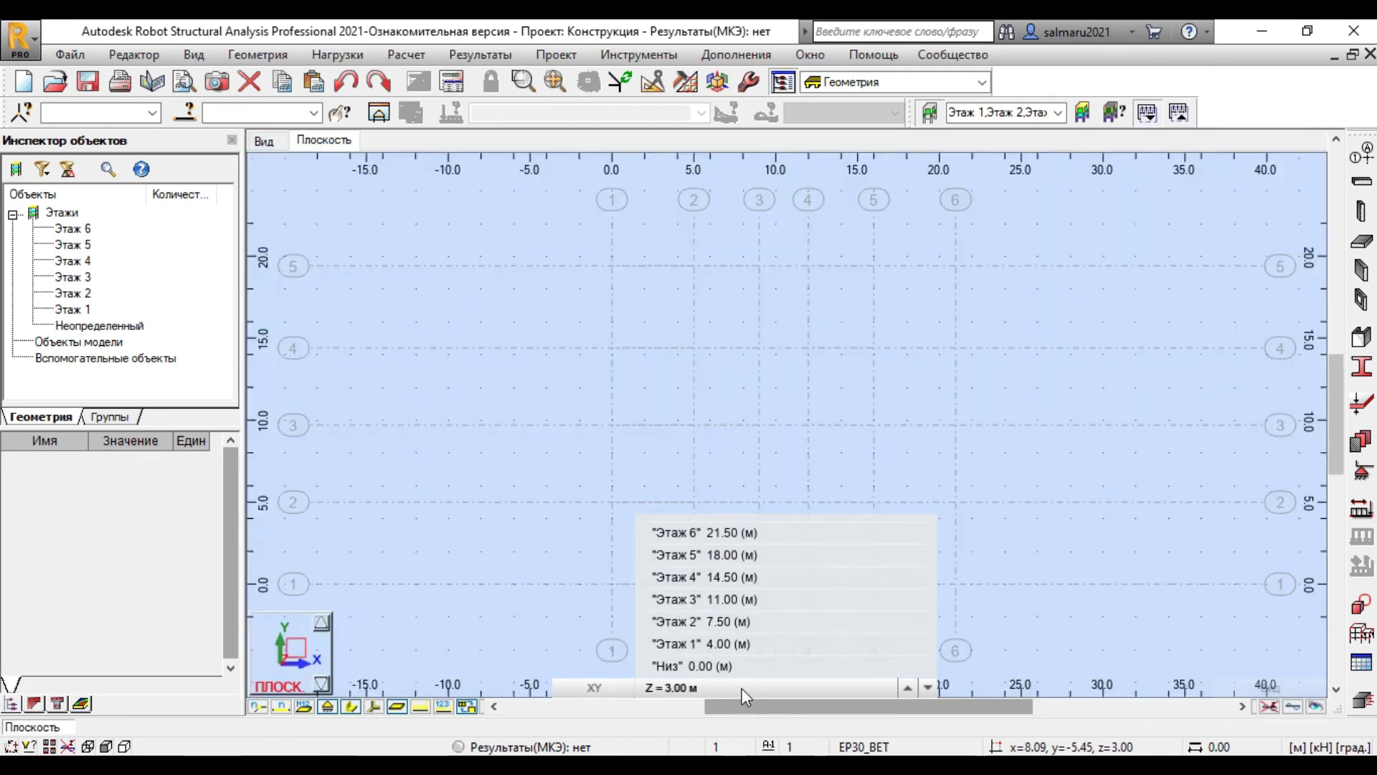
click(726, 645)
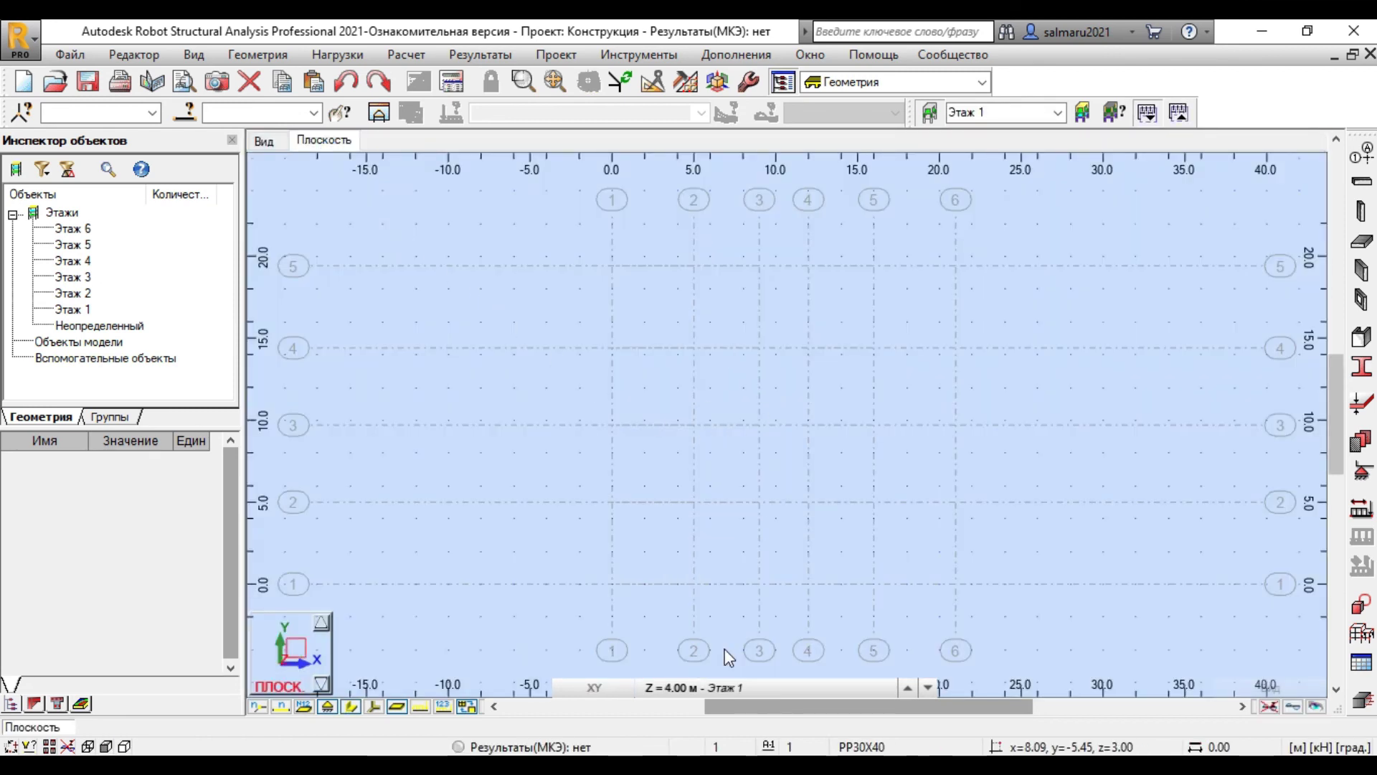
click(1058, 112)
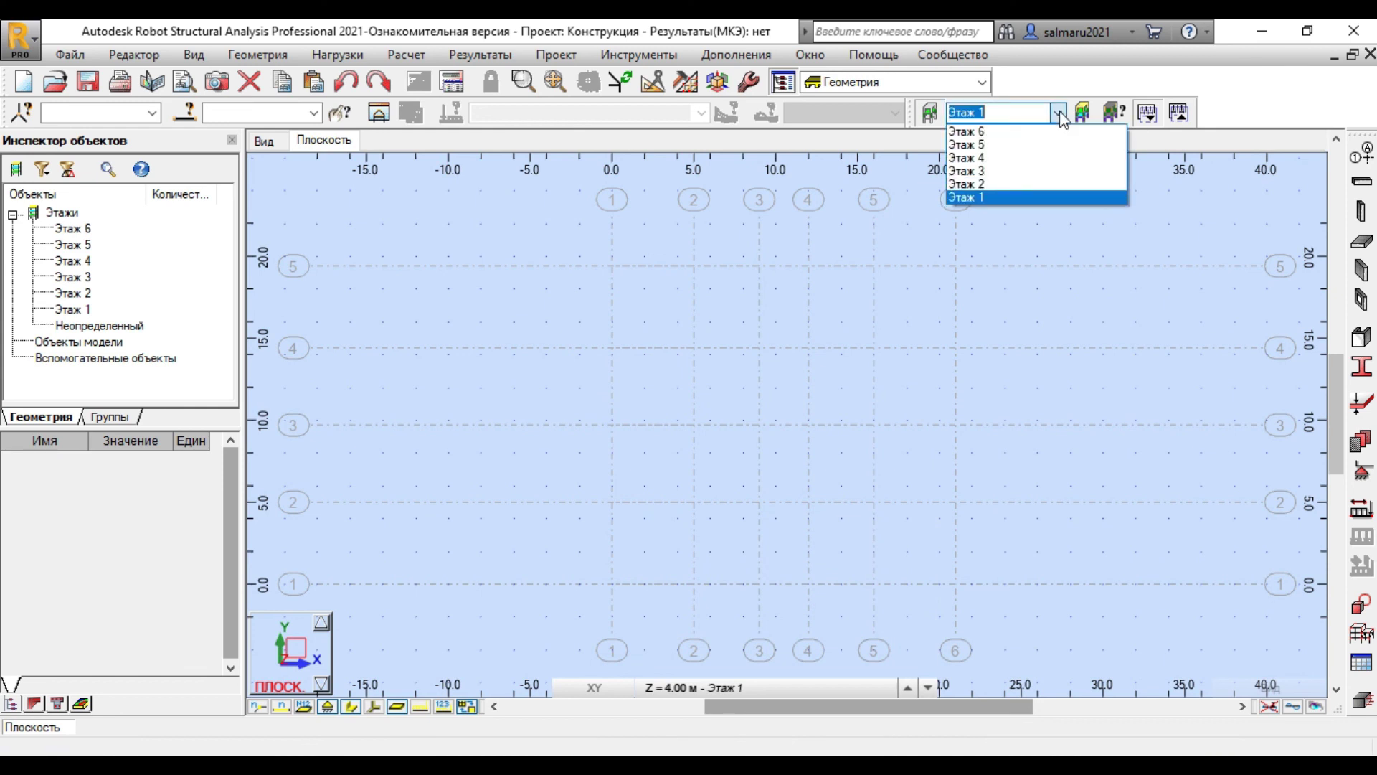
click(1000, 182)
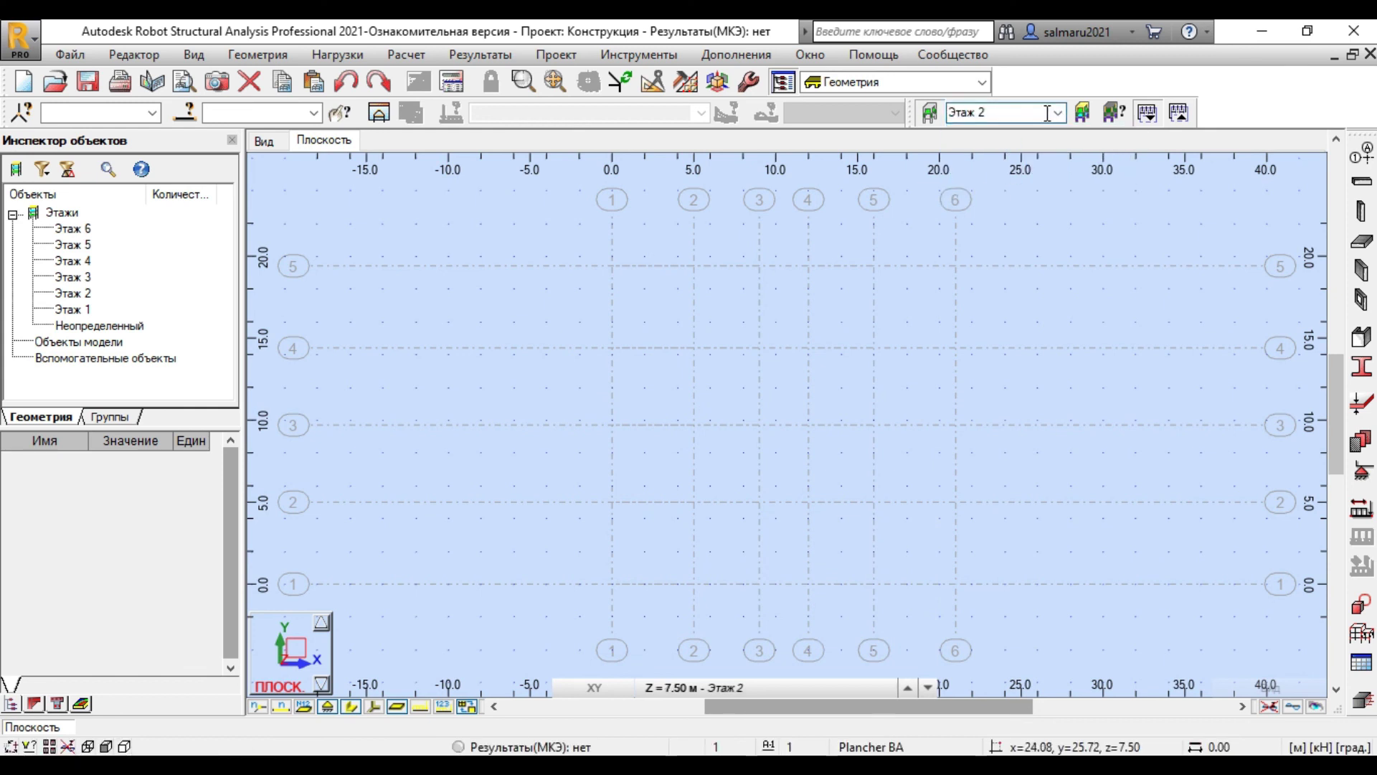
click(1056, 113)
click(1005, 176)
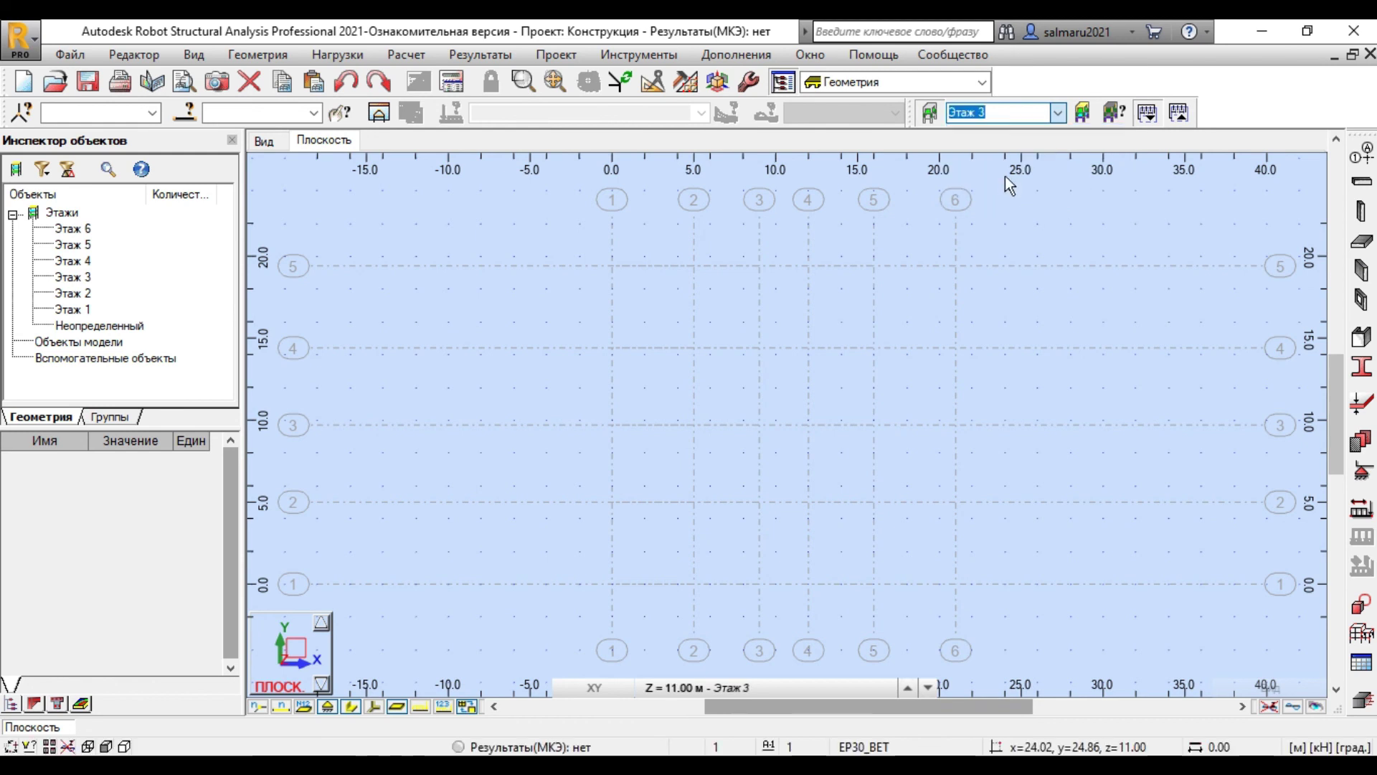
- Return to the 3D view and inspect the level and height properties of storeys Этаж 5, Этаж 4 and Этаж 1
click(264, 141)
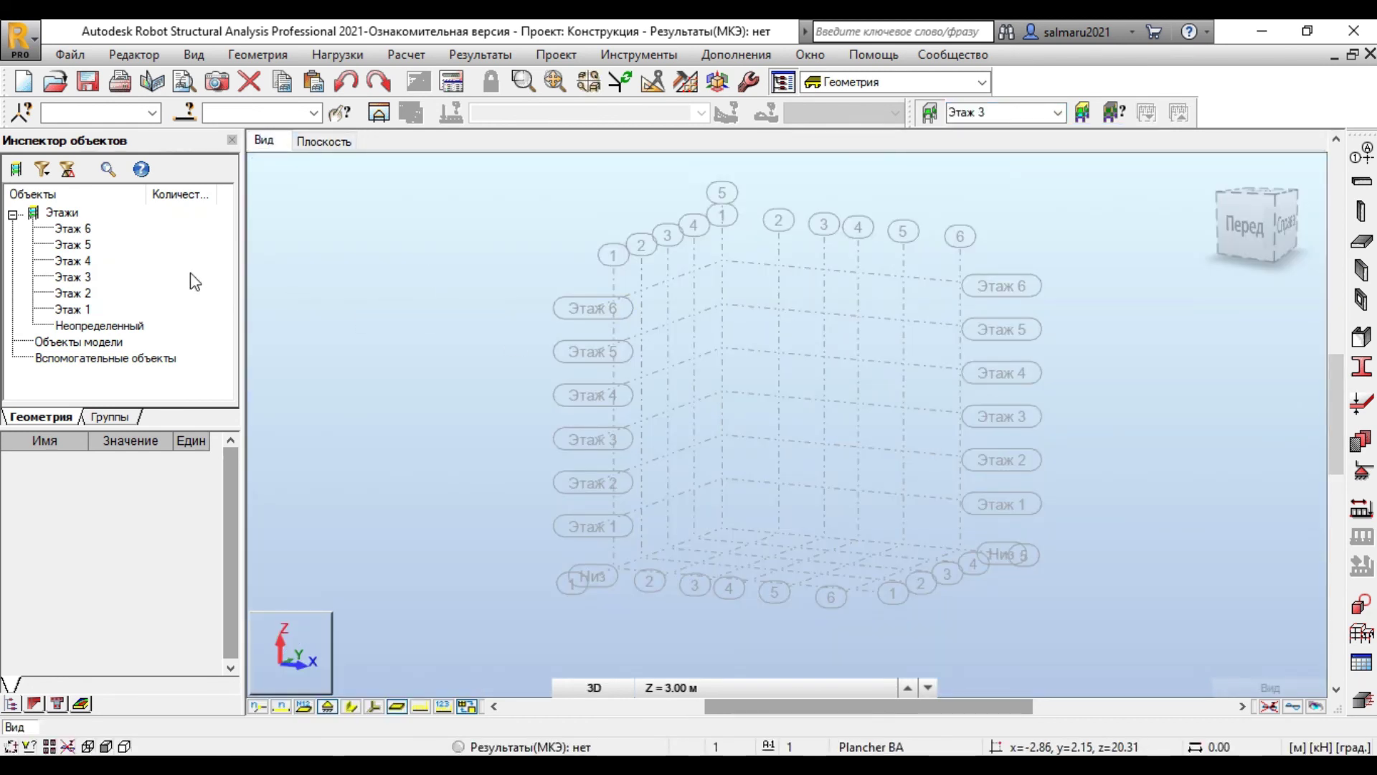
click(73, 245)
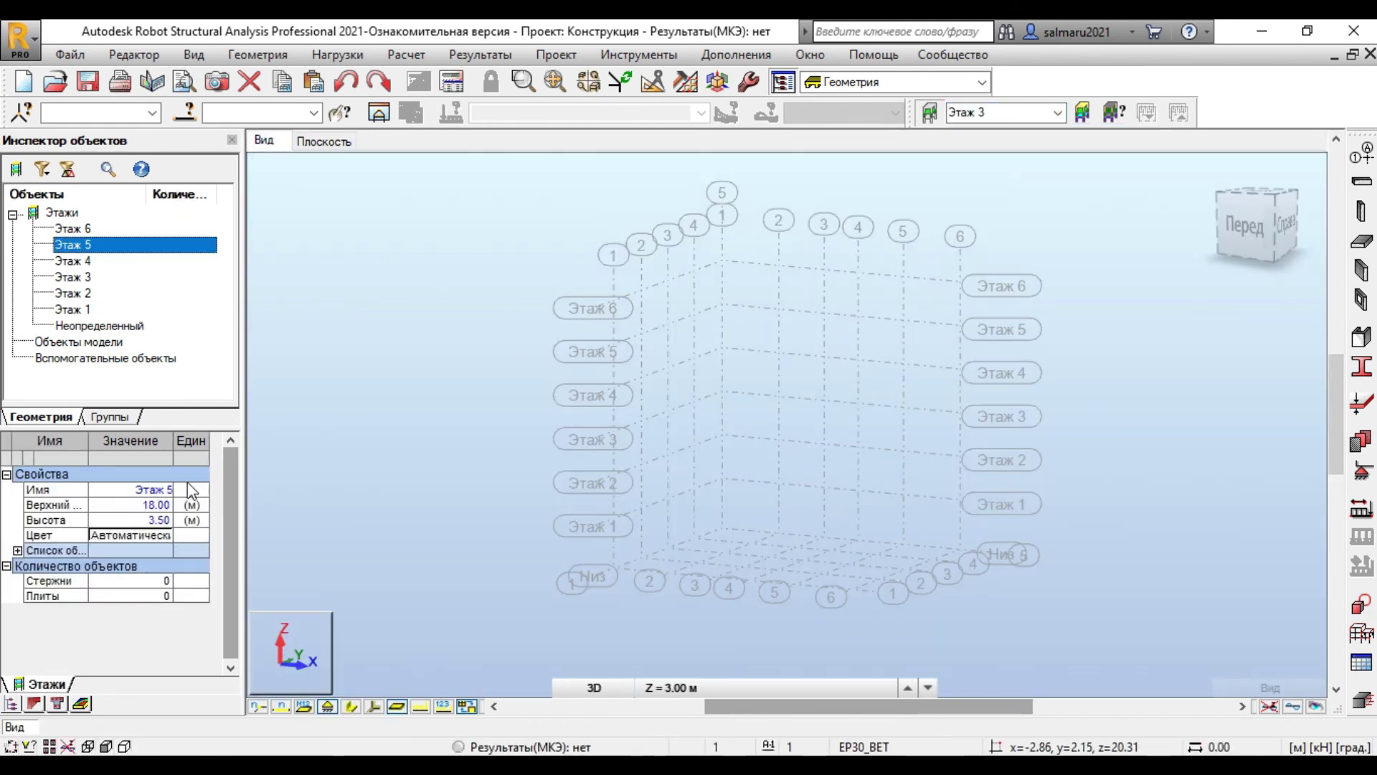
click(76, 262)
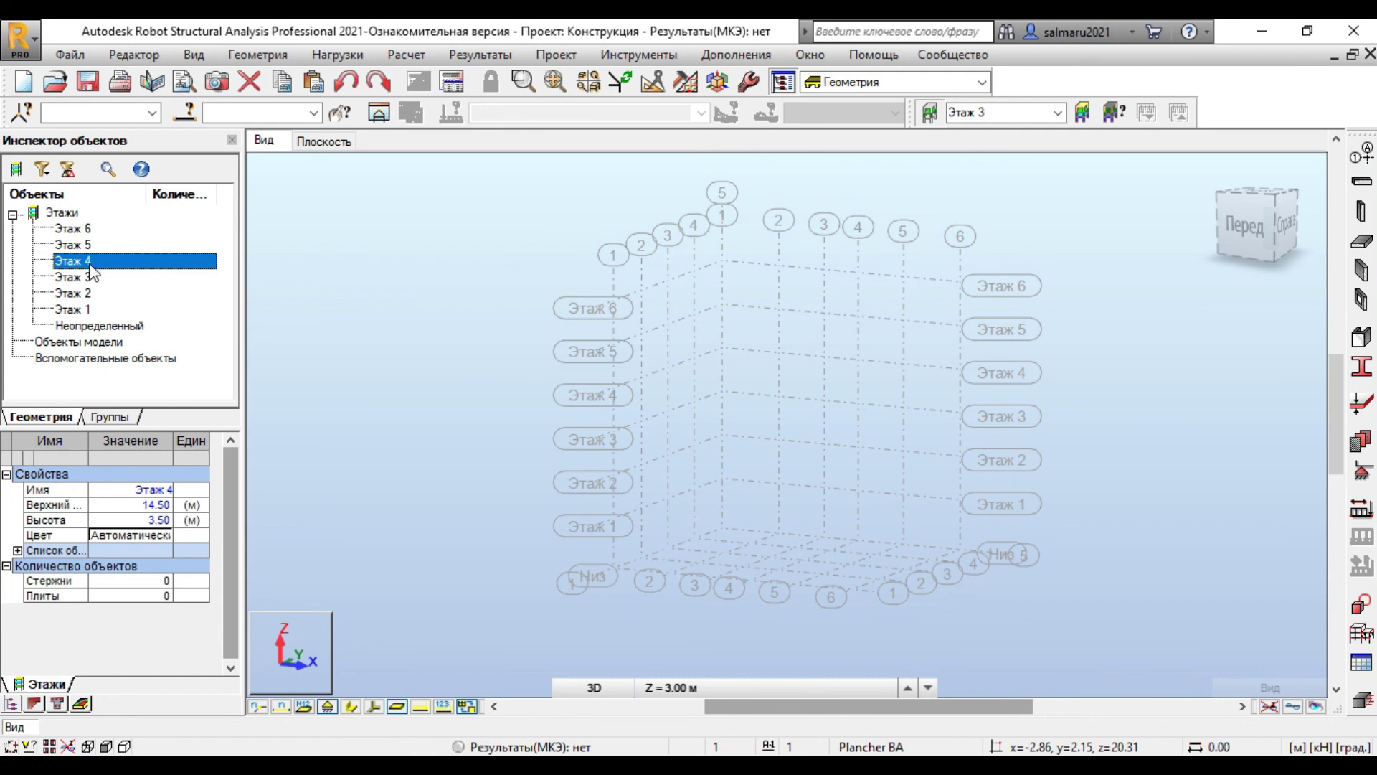
click(81, 310)
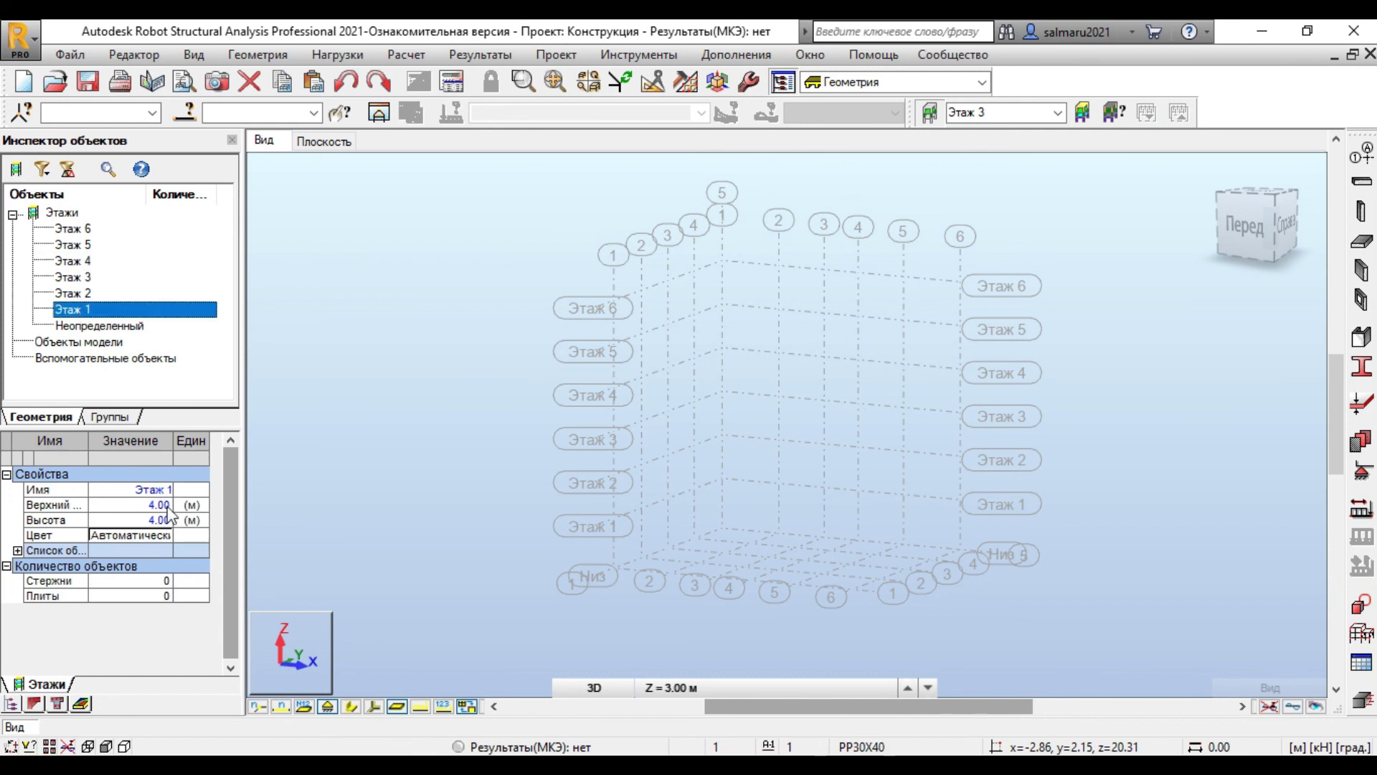